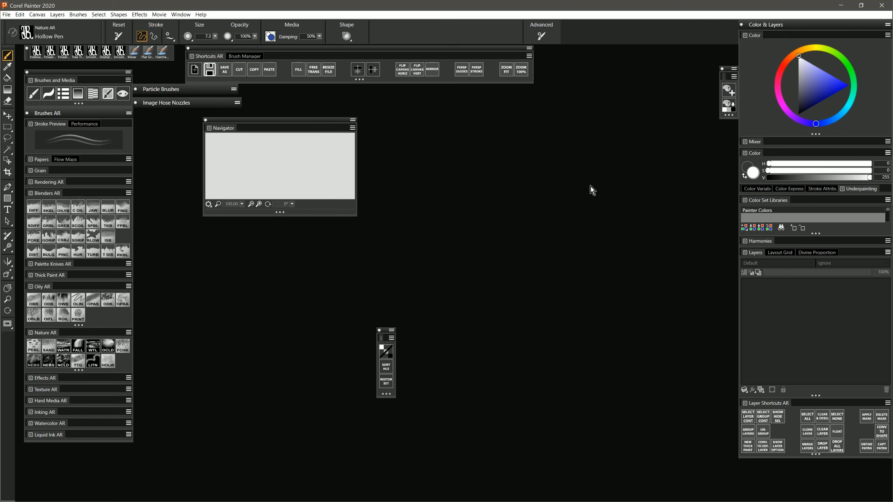
Move the Sort HLS and Restore Set palette and the Navigator next to the Color & Layers drawer, and collapse the Navigator.
{"action": "left_click_drag", "start_coordinate": [386, 331], "coordinate": [732, 203]}
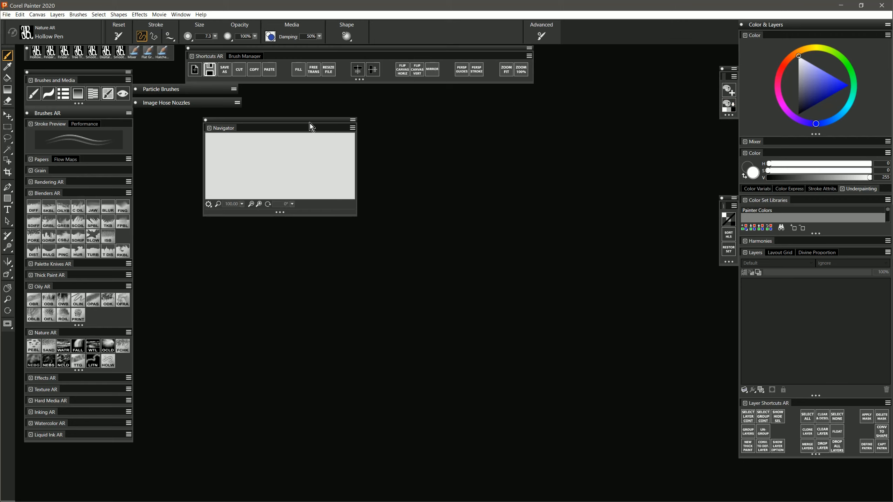
{"action": "left_click_drag", "start_coordinate": [310, 123], "coordinate": [663, 27]}
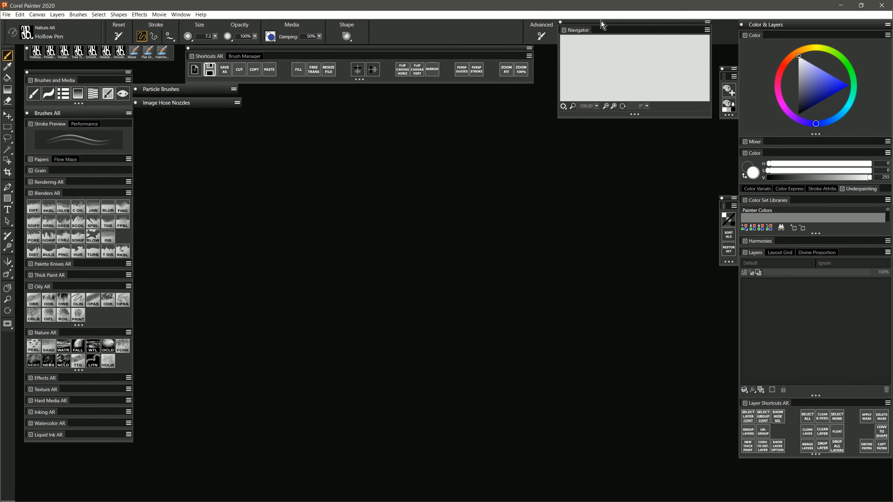
{"action": "mouse_move", "coordinate": [597, 22]}
{"action": "left_mouse_down"}
{"action": "mouse_move", "coordinate": [604, 11]}
{"action": "mouse_move", "coordinate": [599, 22]}
{"action": "left_mouse_up"}
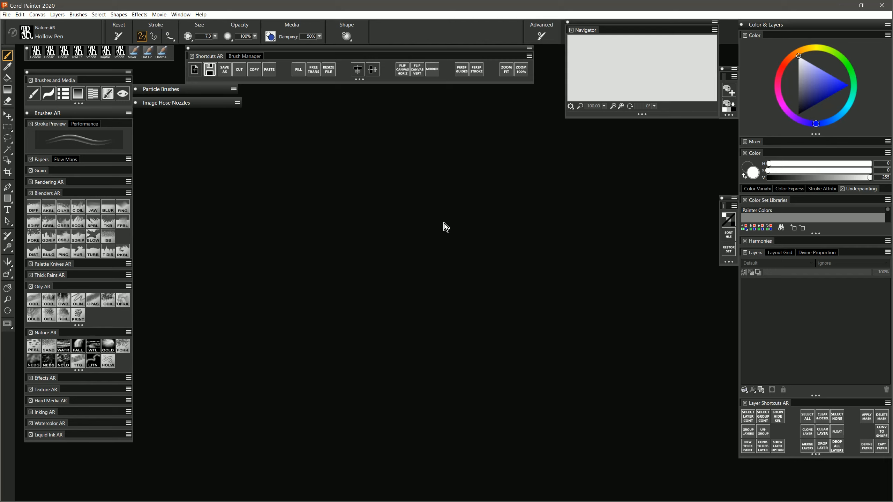
{"action": "double_click", "coordinate": [593, 31]}
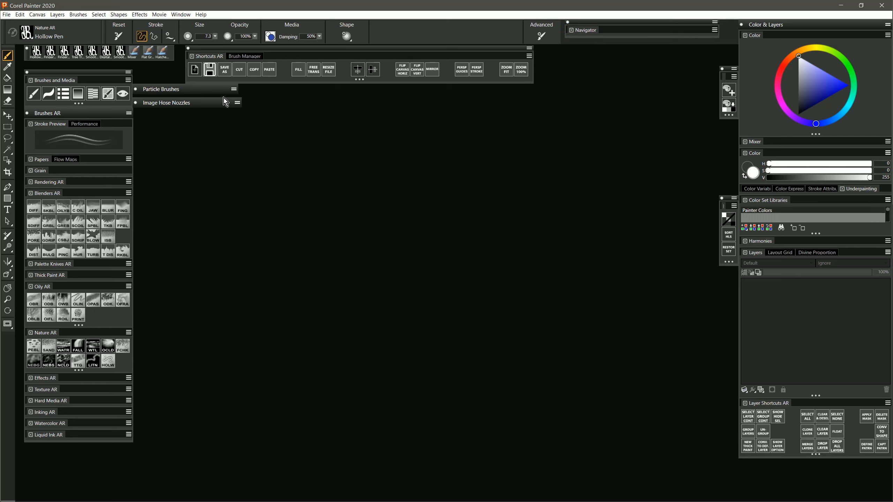
Expand and collapse the Image Hose Nozzles palette drawer repeatedly, leaving it expanded.
{"action": "double_click", "coordinate": [207, 105]}
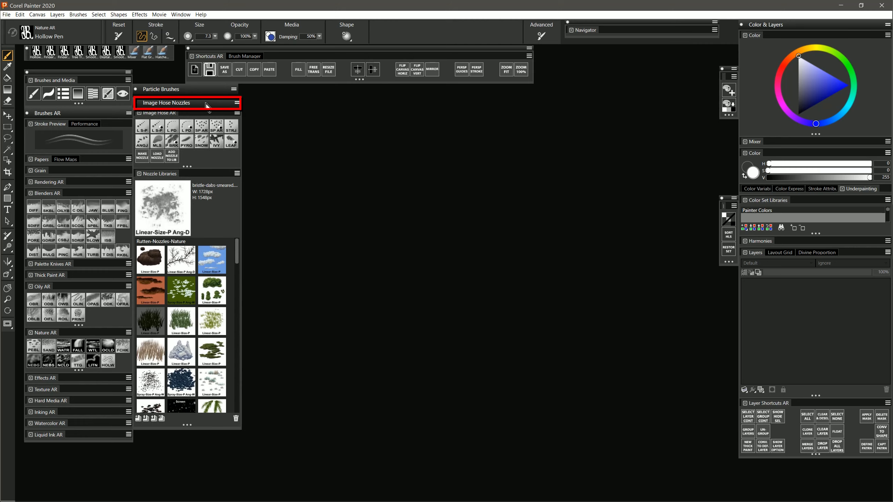
{"action": "double_click", "coordinate": [207, 104]}
{"action": "double_click", "coordinate": [207, 103]}
{"action": "double_click", "coordinate": [207, 105]}
{"action": "double_click", "coordinate": [207, 105]}
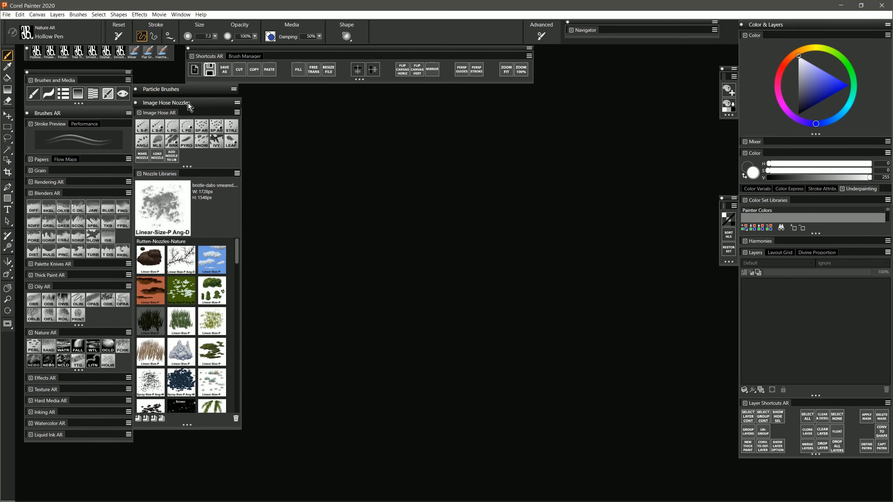
Collapse and expand the Image Hose AR panel inside the Image Hose Nozzles drawer, leaving it expanded.
{"action": "double_click", "coordinate": [166, 114]}
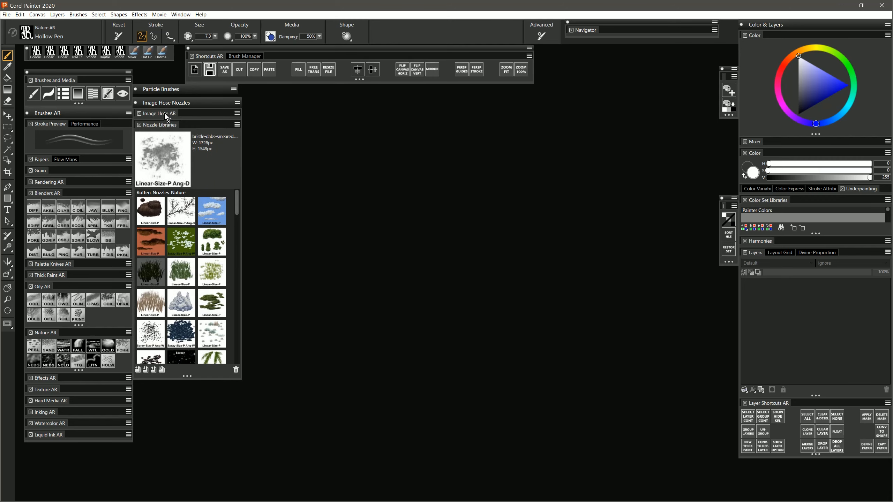
{"action": "double_click", "coordinate": [166, 115]}
{"action": "double_click", "coordinate": [166, 114]}
{"action": "double_click", "coordinate": [166, 115]}
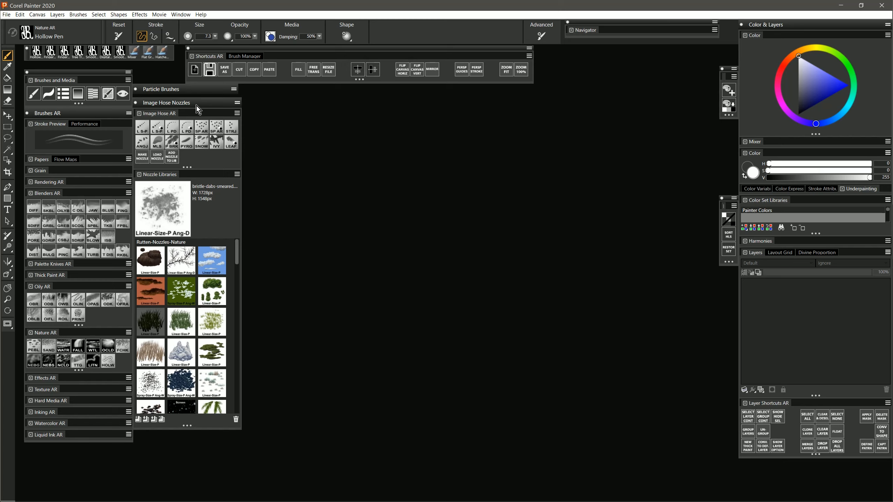
Look through the saved window layouts, including the Large Monitor layout.
{"action": "left_click", "coordinate": [182, 17]}
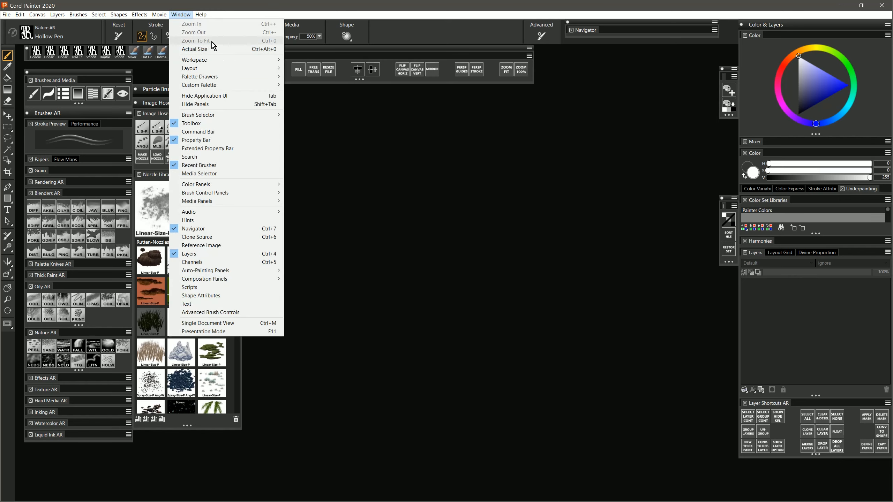
{"action": "mouse_move", "coordinate": [226, 70]}
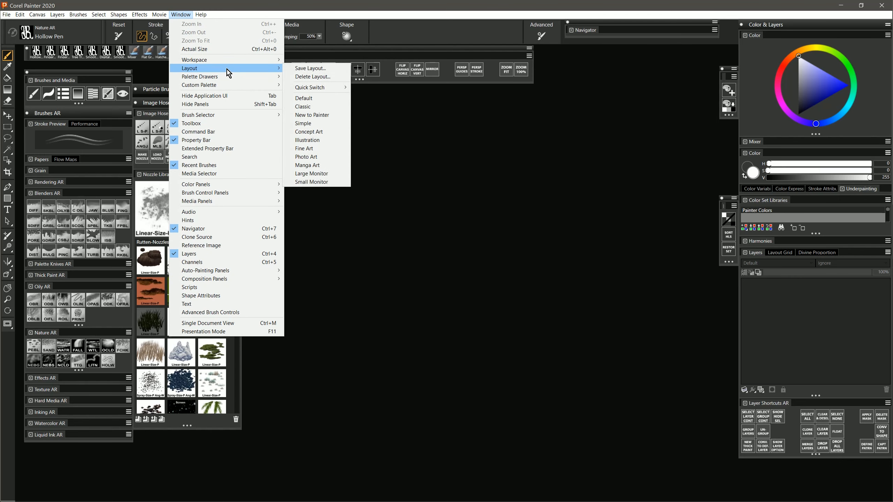
{"action": "left_click", "coordinate": [313, 176]}
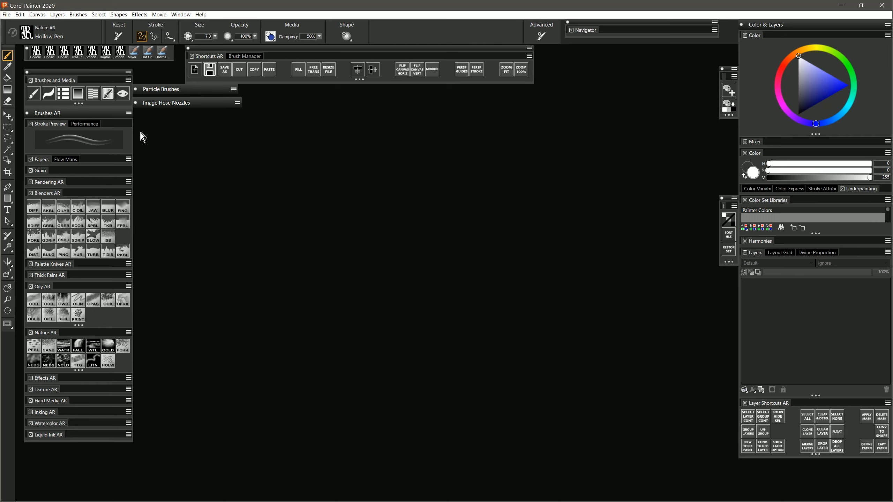
Show the Performance information in the Brushes AR drawer and enlarge the Rendering AR panel to reveal all its brush rows.
{"action": "left_click", "coordinate": [87, 125]}
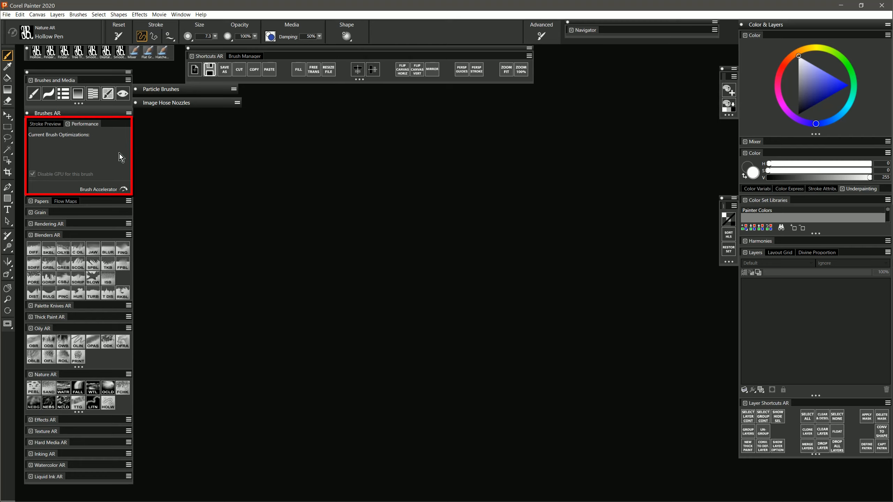
{"action": "left_click", "coordinate": [48, 224]}
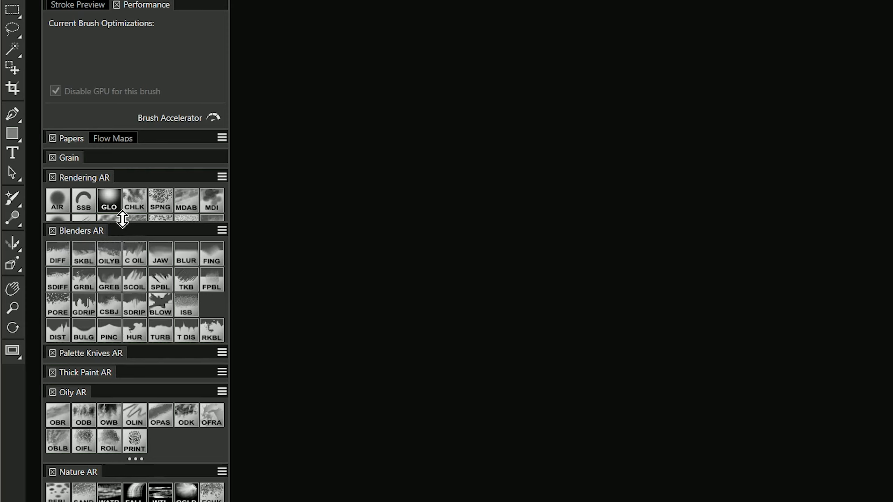
{"action": "left_click_drag", "start_coordinate": [121, 220], "coordinate": [134, 269]}
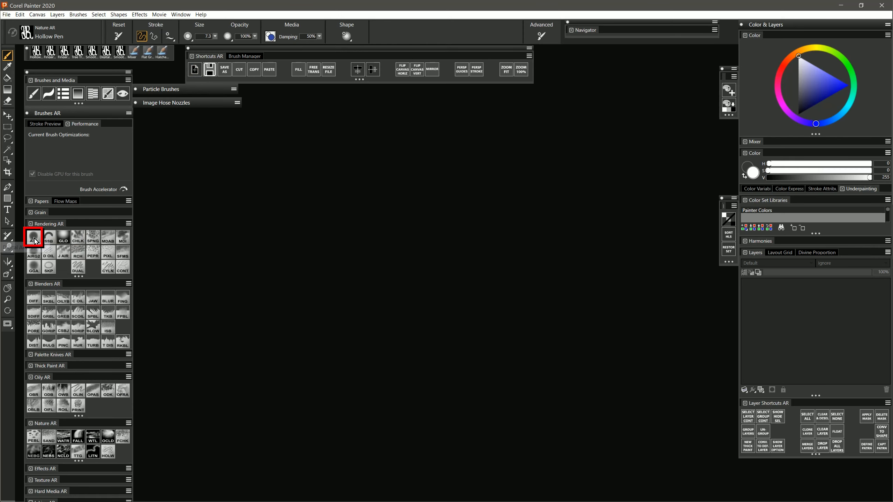
Select the Digital Airbrush AR brush from Rendering AR and open the Brush Accelerator.
{"action": "left_click", "coordinate": [34, 237]}
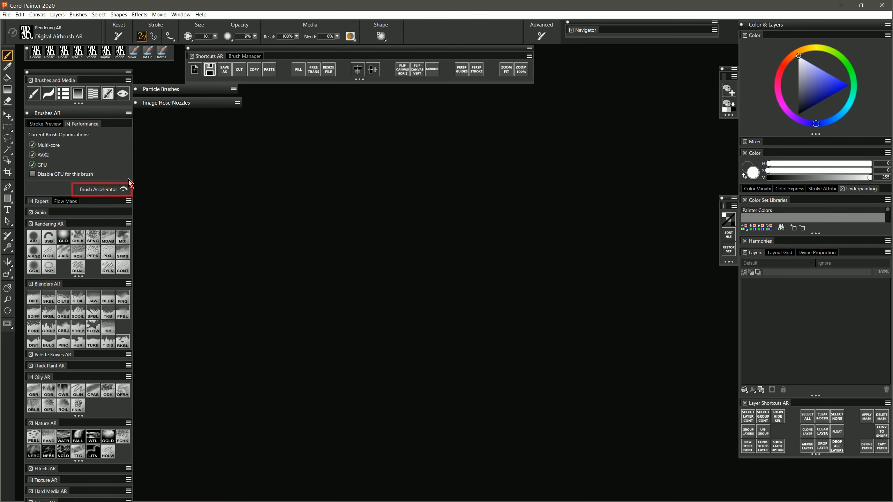
{"action": "left_click", "coordinate": [107, 190]}
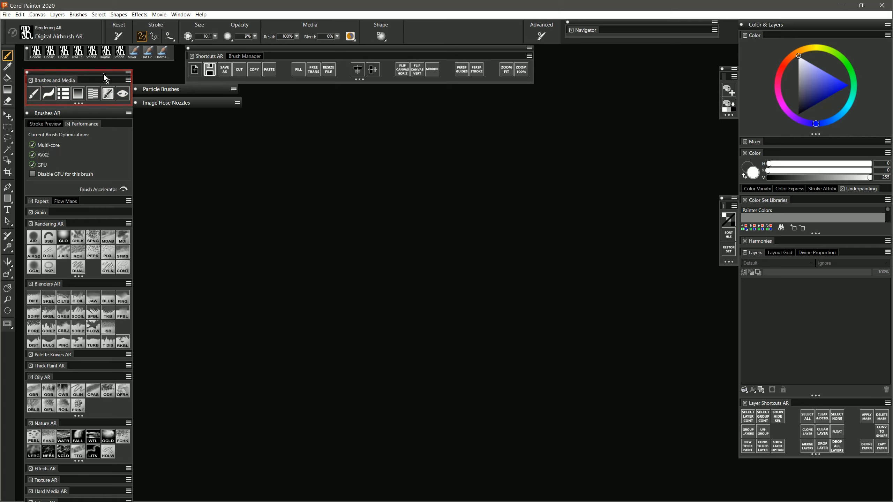
Collapse the Brushes AR drawer and expand it again.
{"action": "left_click", "coordinate": [91, 116]}
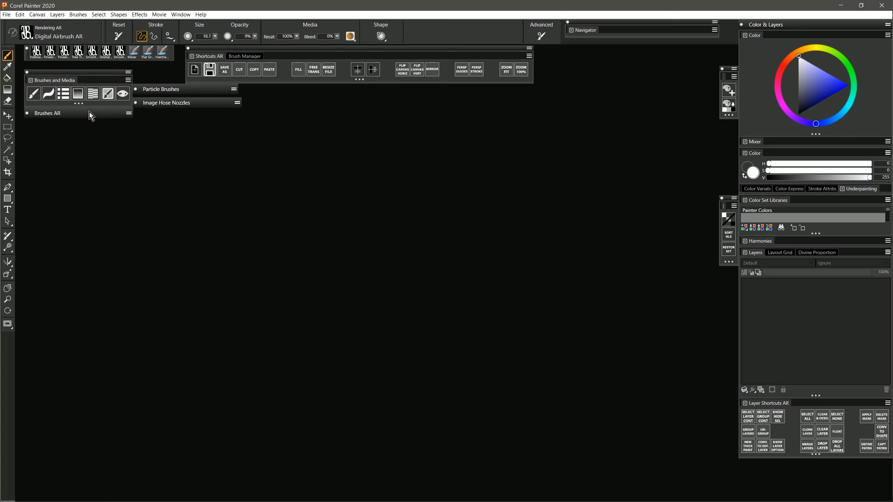
{"action": "left_click", "coordinate": [89, 115]}
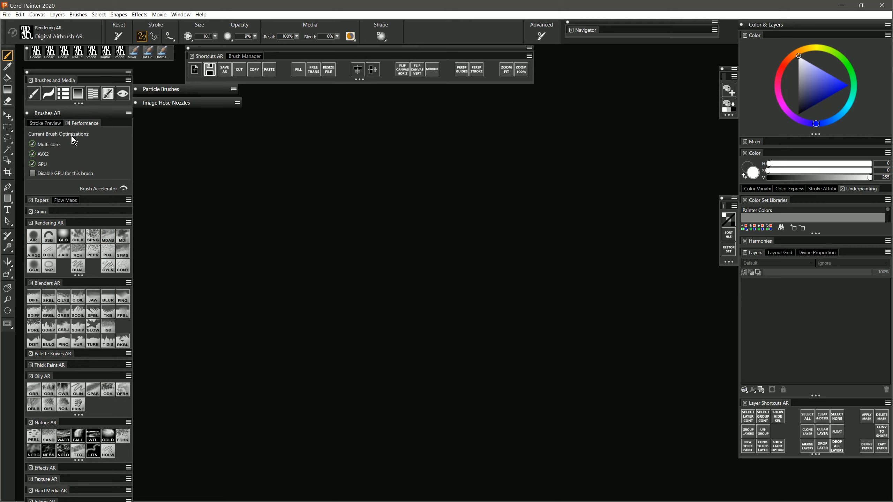
Return to Stroke Preview and preview the Smooth Scratchboard and Glazing Chalk brushes, ending with Glazing Chalk selected.
{"action": "left_click", "coordinate": [49, 124]}
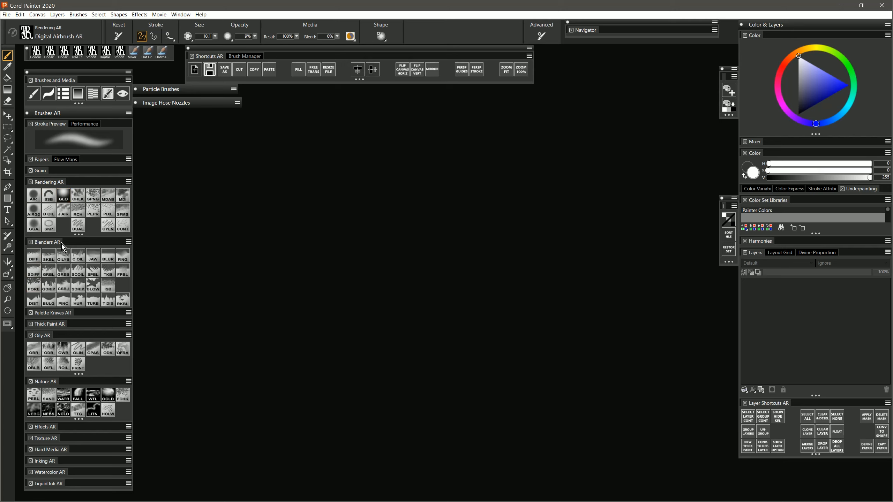
{"action": "left_click", "coordinate": [51, 195]}
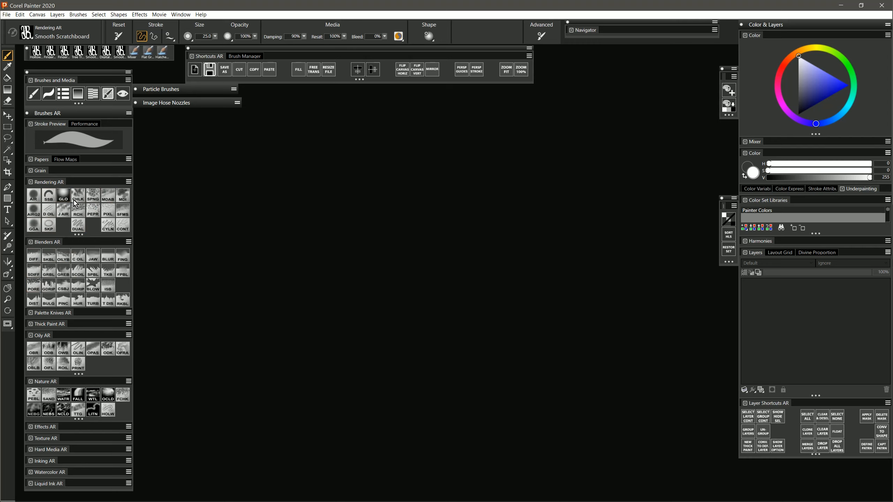
{"action": "left_click", "coordinate": [78, 203]}
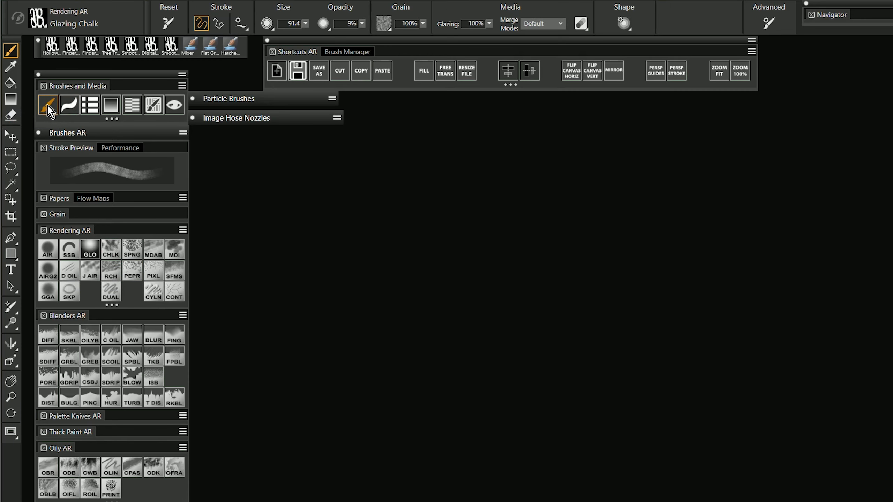
Hide and show the Brushes AR drawer repeatedly with its custom shortcut, leaving it hidden.
{"action": "left_click", "coordinate": [48, 106]}
{"action": "left_click", "coordinate": [48, 105]}
{"action": "left_click", "coordinate": [47, 106]}
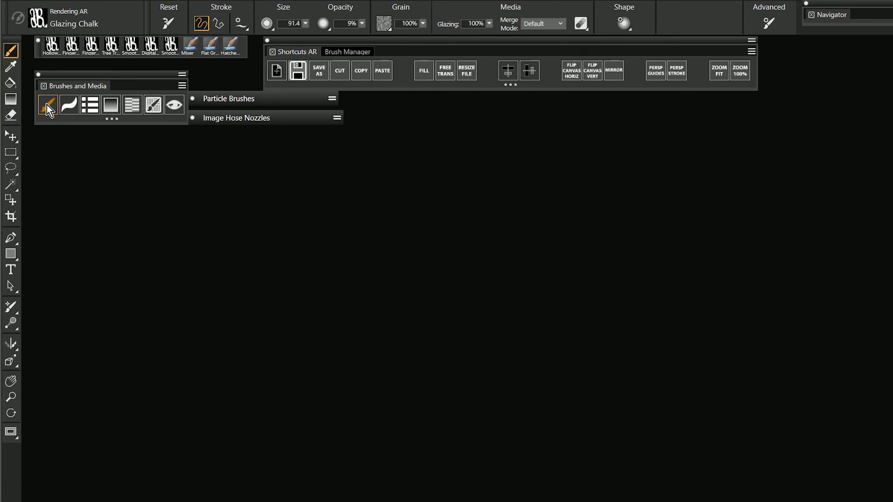
{"action": "left_click", "coordinate": [48, 106]}
{"action": "left_click", "coordinate": [48, 106]}
{"action": "left_click", "coordinate": [47, 105]}
{"action": "left_click", "coordinate": [48, 105]}
{"action": "left_click", "coordinate": [47, 106]}
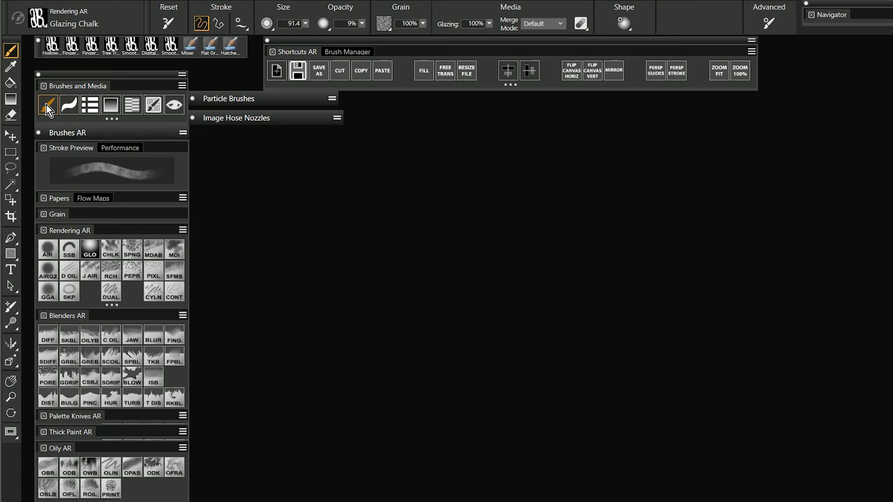
{"action": "left_click", "coordinate": [47, 106]}
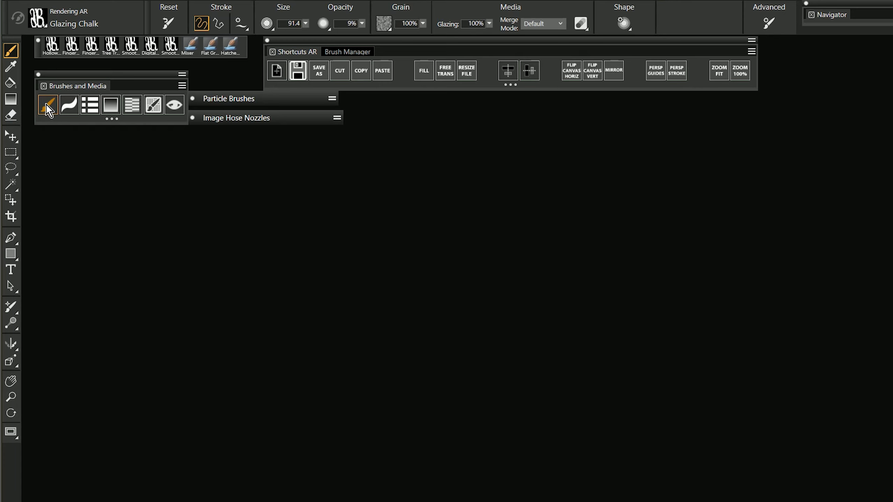
{"action": "left_click", "coordinate": [47, 106]}
{"action": "left_click", "coordinate": [47, 106]}
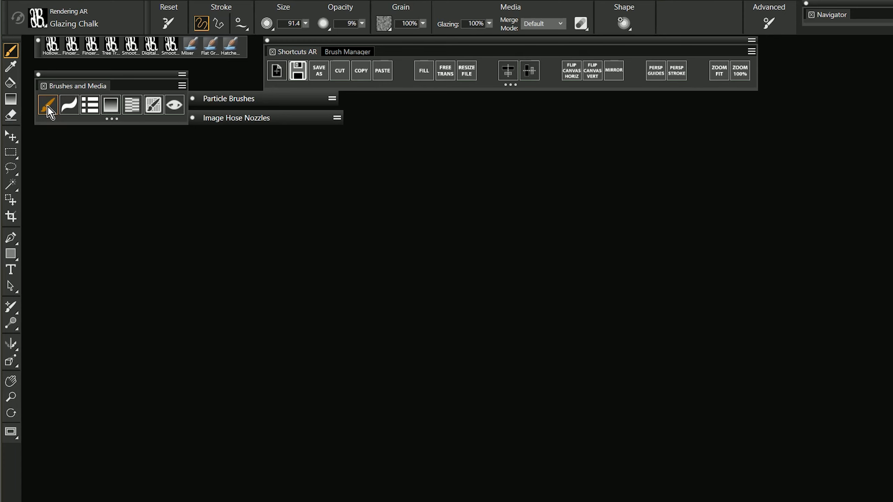
View the Compact Brush Selector and the full-view Brush Selector in turn, closing each one.
{"action": "left_click", "coordinate": [69, 106]}
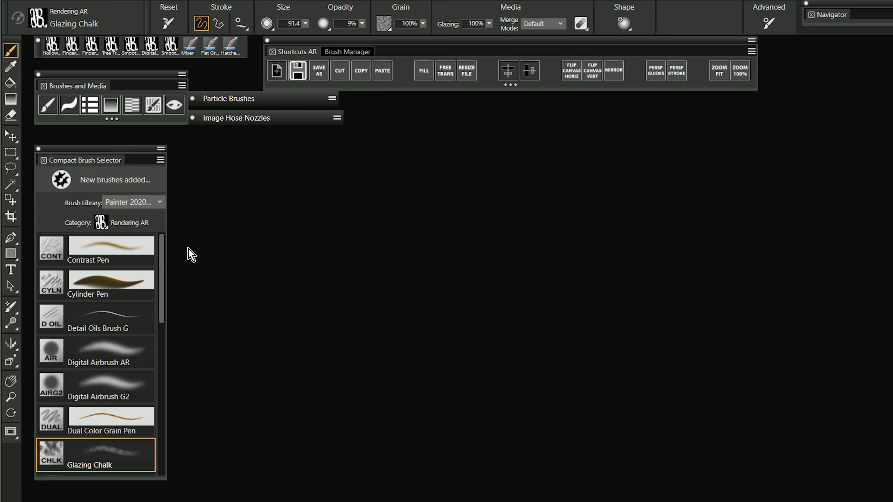
{"action": "left_click", "coordinate": [91, 108]}
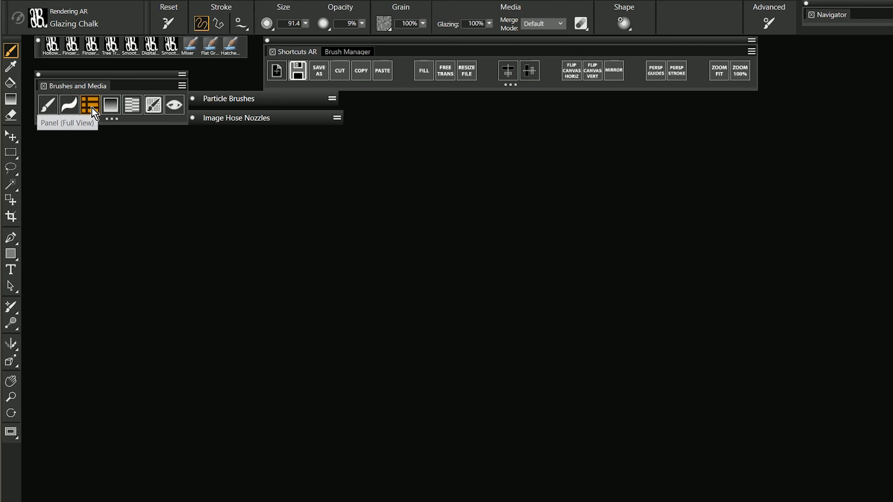
{"action": "left_click", "coordinate": [90, 107]}
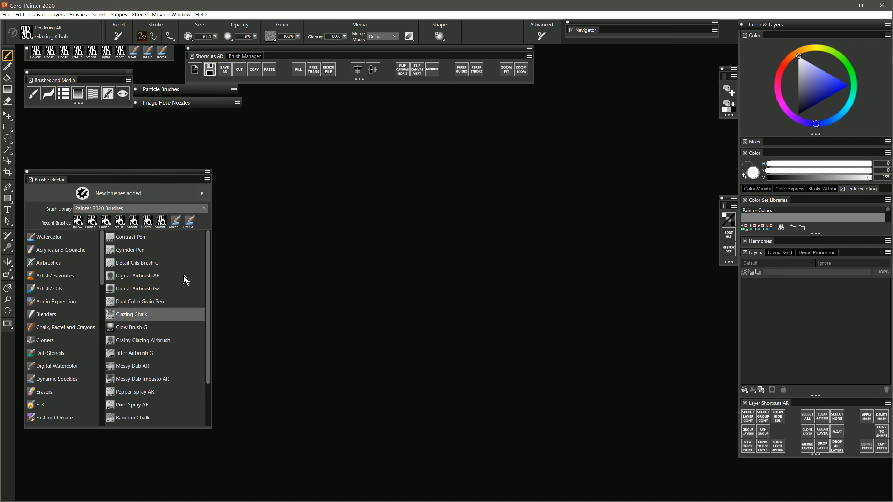
{"action": "left_click", "coordinate": [63, 94]}
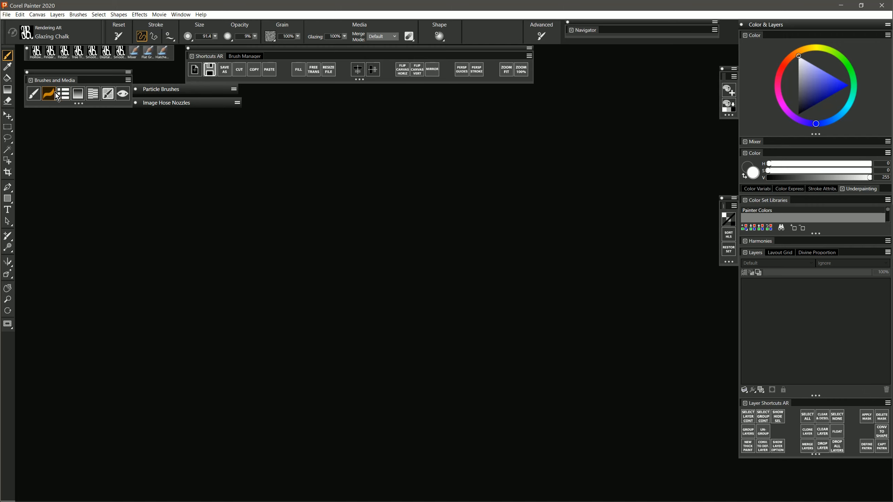
Alternate once more between the brush drawer, the Compact Brush Selector and the full Brush Selector, and close them all.
{"action": "left_click", "coordinate": [49, 94]}
{"action": "left_click", "coordinate": [49, 95]}
{"action": "left_click", "coordinate": [35, 94]}
{"action": "left_click", "coordinate": [49, 94]}
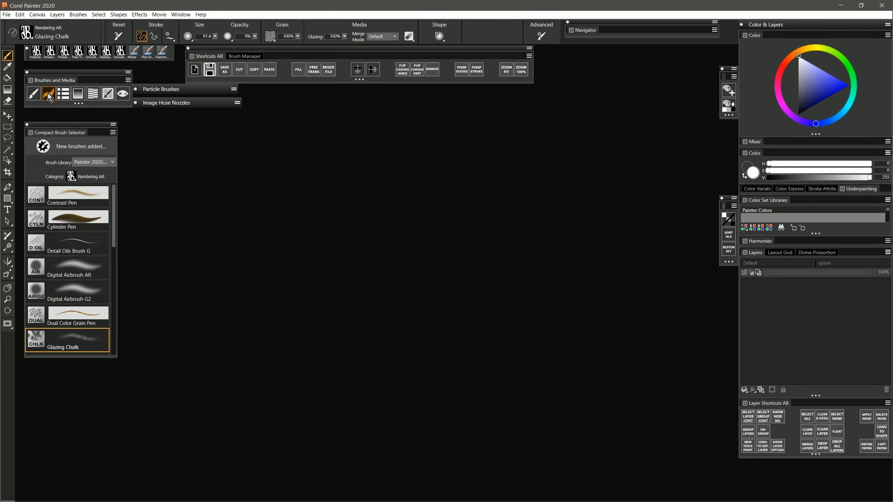
{"action": "left_click", "coordinate": [49, 94]}
{"action": "left_click", "coordinate": [63, 94]}
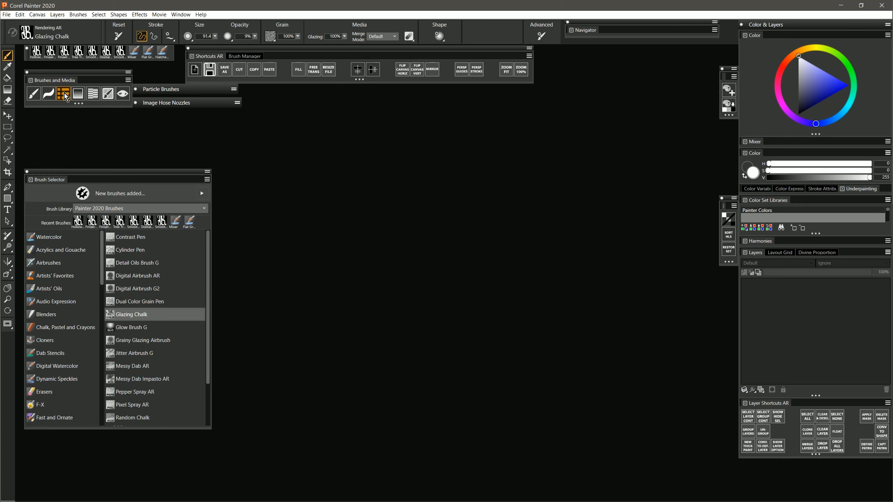
{"action": "left_click", "coordinate": [65, 97]}
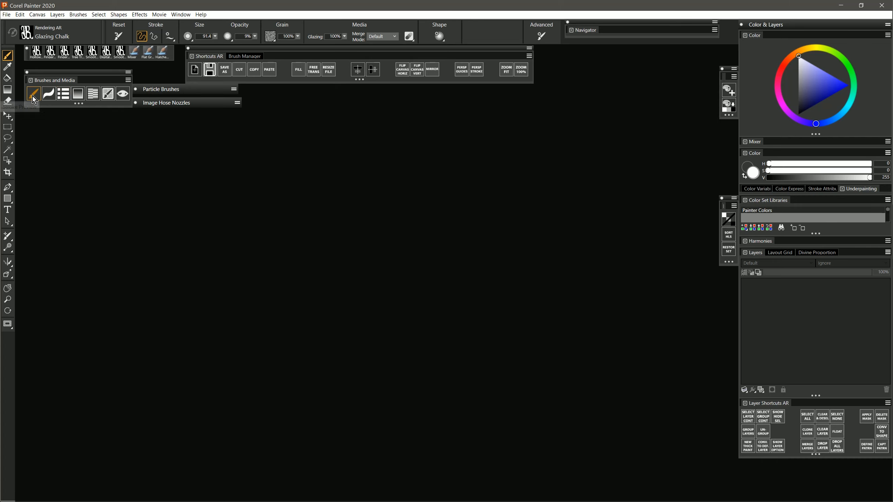
Show the Brushes AR drawer, and open the Gradients palette and move it near the Color & Layers drawer below the Navigator.
{"action": "left_click", "coordinate": [34, 95]}
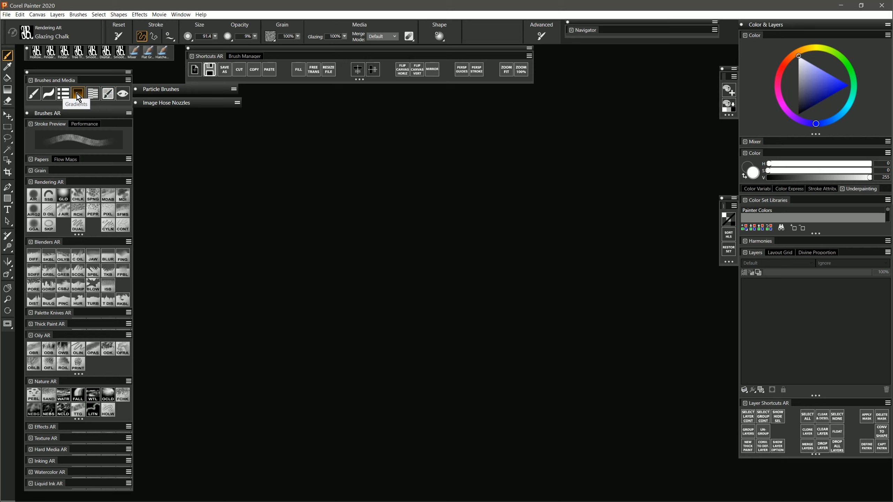
{"action": "left_click", "coordinate": [77, 96]}
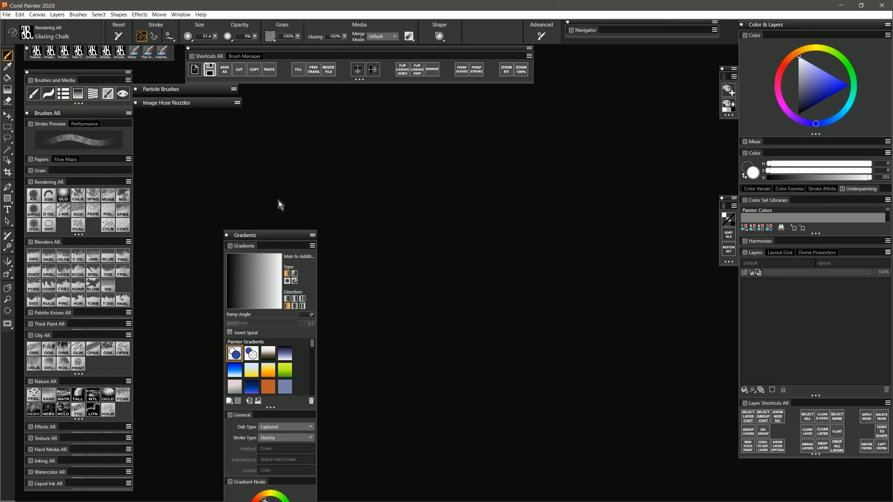
{"action": "left_click_drag", "start_coordinate": [268, 238], "coordinate": [665, 67]}
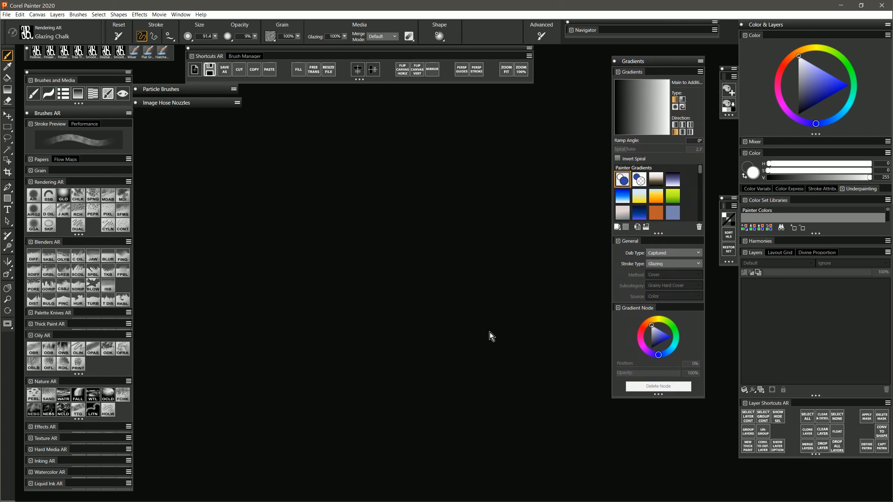
Toggle the Gradients palette repeatedly from the Brushes and Media panel, leaving it shown.
{"action": "left_click", "coordinate": [79, 94]}
{"action": "left_click", "coordinate": [78, 95]}
{"action": "left_click", "coordinate": [79, 95]}
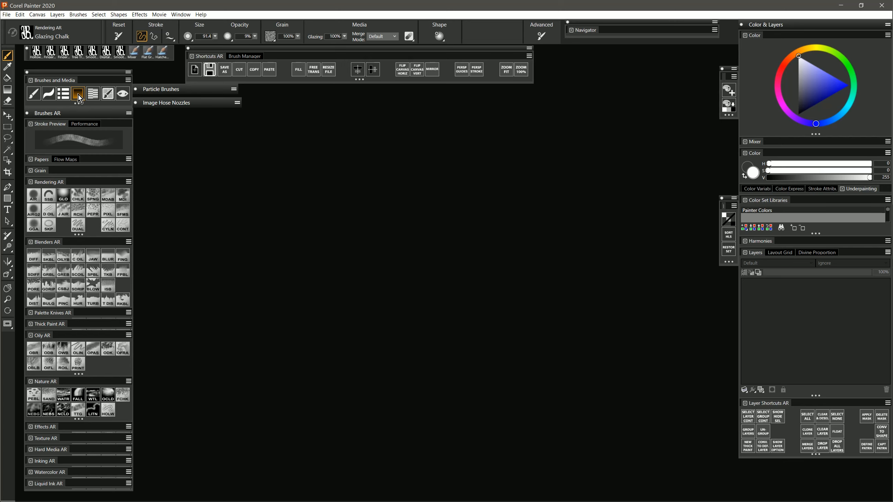
{"action": "left_click", "coordinate": [79, 95]}
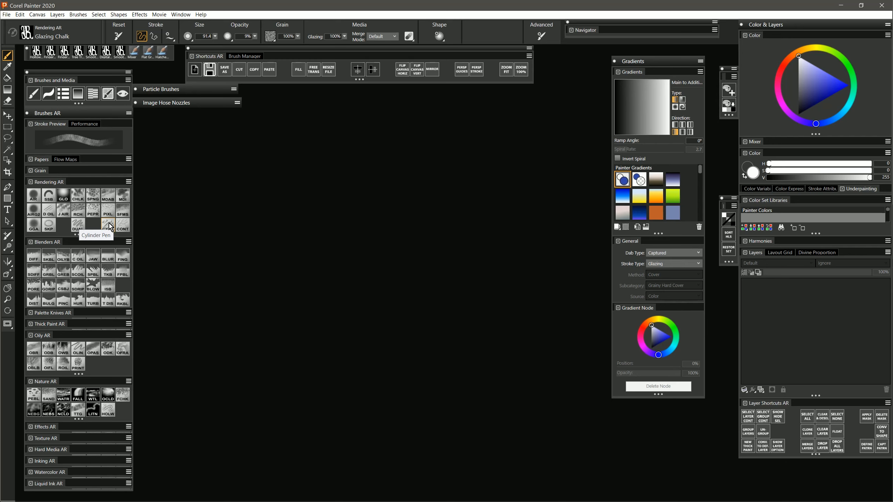
Paint two wavy strokes with the Rendering AR Cylinder Pen, the first using Gradient Repeat and the second with the source set to Gradient.
{"action": "left_click", "coordinate": [111, 227]}
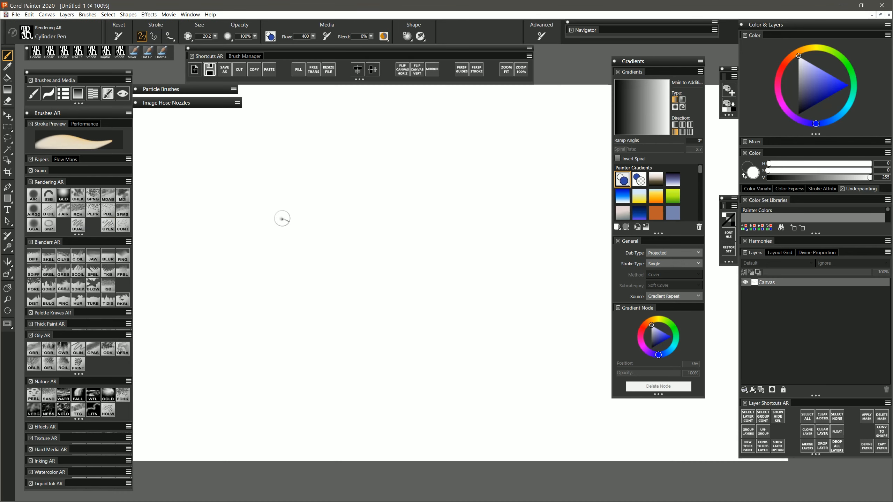
{"action": "mouse_move", "coordinate": [281, 219]}
{"action": "left_mouse_down"}
{"action": "mouse_move", "coordinate": [365, 197]}
{"action": "mouse_move", "coordinate": [383, 221]}
{"action": "mouse_move", "coordinate": [388, 270]}
{"action": "mouse_move", "coordinate": [455, 285]}
{"action": "mouse_move", "coordinate": [451, 309]}
{"action": "left_mouse_up"}
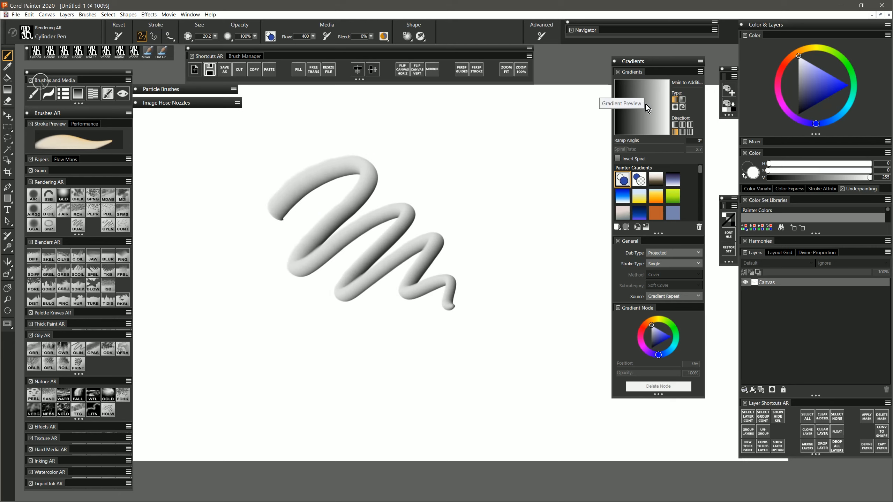
{"action": "left_click", "coordinate": [671, 297]}
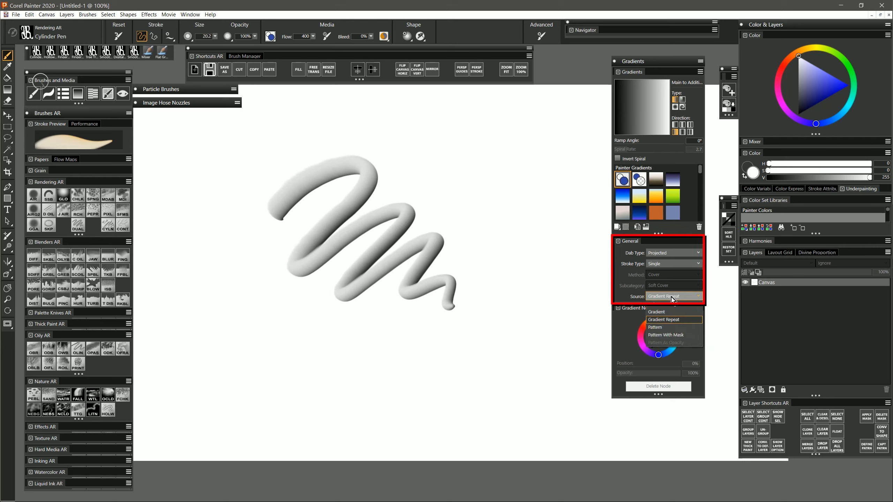
{"action": "left_click", "coordinate": [656, 311]}
{"action": "mouse_move", "coordinate": [397, 153]}
{"action": "left_mouse_down"}
{"action": "mouse_move", "coordinate": [454, 131]}
{"action": "mouse_move", "coordinate": [553, 242]}
{"action": "mouse_move", "coordinate": [535, 299]}
{"action": "left_mouse_up"}
Set the brush source to Gradient Repeat and paint two more wavy strokes, using a different gradient direction for each.
{"action": "left_click", "coordinate": [670, 296]}
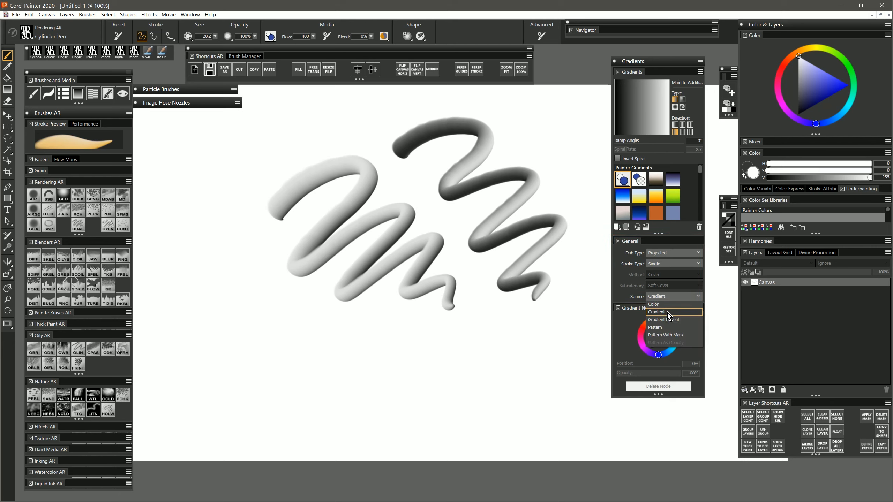
{"action": "left_click", "coordinate": [664, 319]}
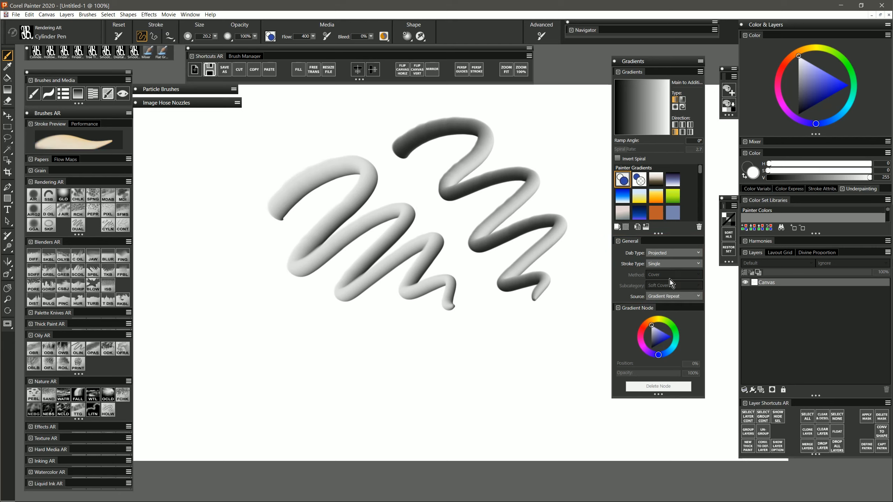
{"action": "left_click", "coordinate": [684, 134]}
{"action": "mouse_move", "coordinate": [206, 175]}
{"action": "left_mouse_down"}
{"action": "mouse_move", "coordinate": [243, 155]}
{"action": "mouse_move", "coordinate": [199, 236]}
{"action": "mouse_move", "coordinate": [274, 263]}
{"action": "mouse_move", "coordinate": [290, 322]}
{"action": "mouse_move", "coordinate": [326, 360]}
{"action": "mouse_move", "coordinate": [378, 366]}
{"action": "mouse_move", "coordinate": [468, 334]}
{"action": "mouse_move", "coordinate": [532, 351]}
{"action": "left_mouse_up"}
{"action": "left_click", "coordinate": [691, 132]}
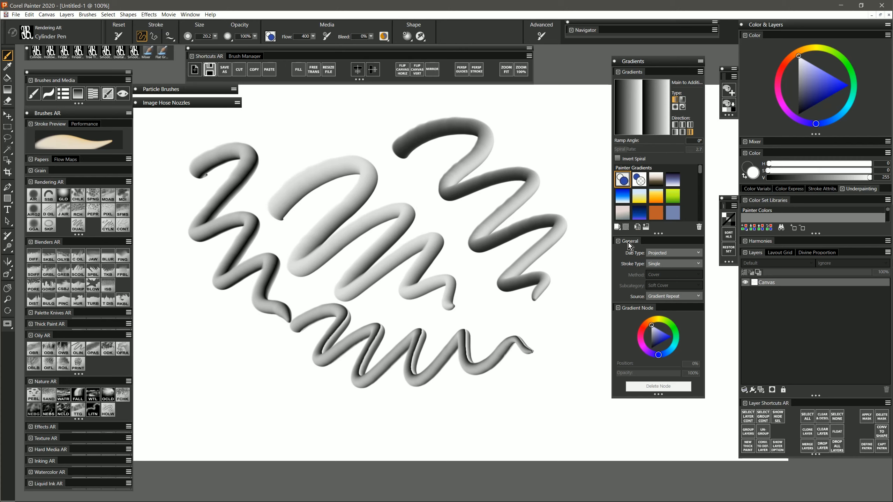
Detach the General panel from the Gradients palette, dock it back above Gradient Node, and hide the palette.
{"action": "left_click_drag", "start_coordinate": [629, 246], "coordinate": [461, 254]}
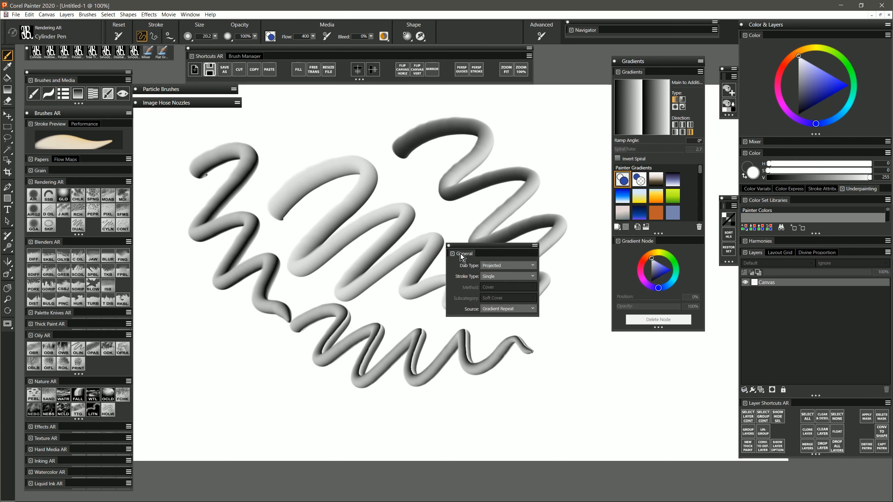
{"action": "left_click_drag", "start_coordinate": [533, 251], "coordinate": [648, 240]}
{"action": "left_click", "coordinate": [79, 95]}
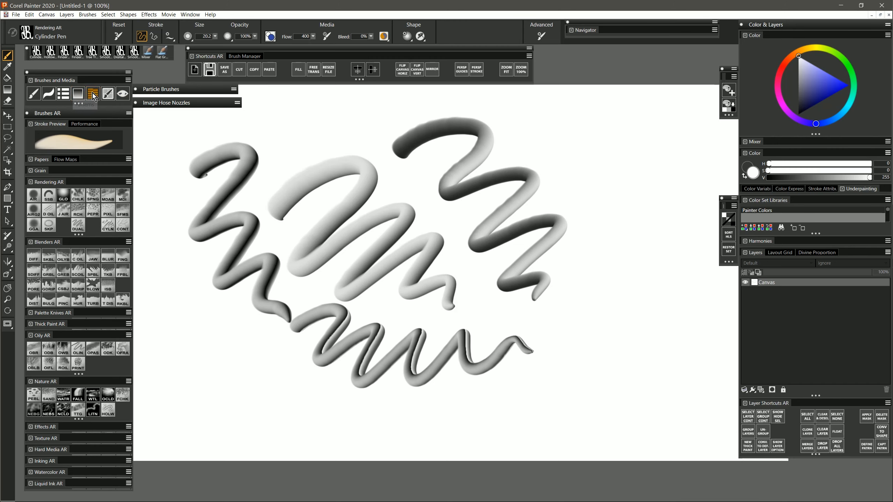
Open the media palette listed between Gradients and Texture Painting, move it beside the Color & Layers drawer, and toggle it until hidden.
{"action": "left_click", "coordinate": [93, 94]}
{"action": "left_click_drag", "start_coordinate": [270, 236], "coordinate": [674, 75]}
{"action": "left_click", "coordinate": [94, 100]}
{"action": "left_click", "coordinate": [95, 100]}
{"action": "left_click", "coordinate": [95, 100]}
{"action": "left_click", "coordinate": [95, 100]}
{"action": "left_click", "coordinate": [95, 100]}
Open the Texture Painting palette, move it near the Color & Layers drawer below the Navigator, and hide it.
{"action": "left_click", "coordinate": [109, 94]}
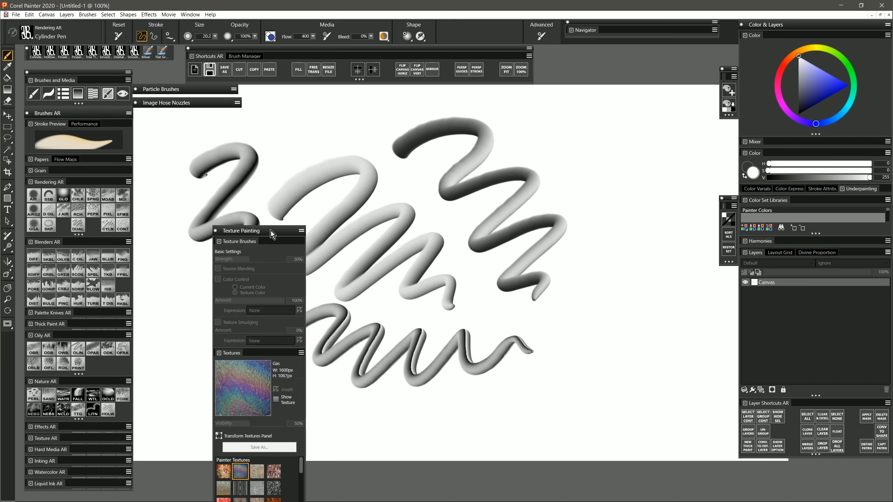
{"action": "left_click_drag", "start_coordinate": [276, 235], "coordinate": [663, 72]}
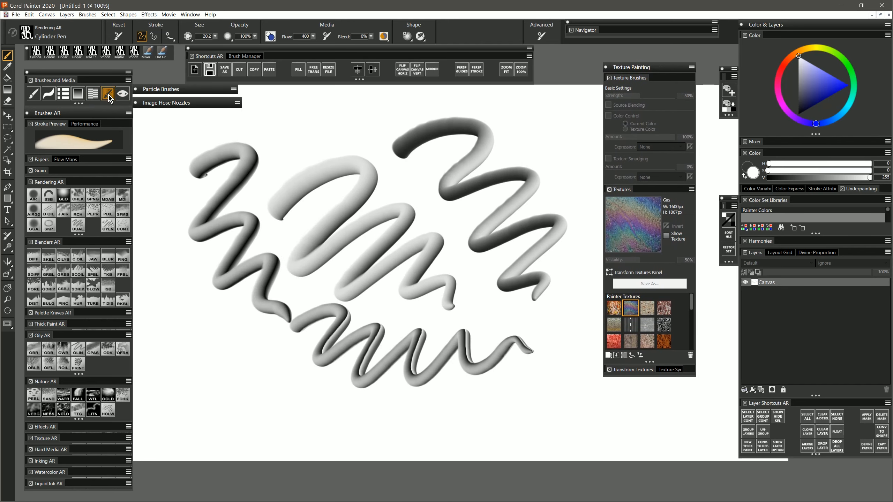
{"action": "left_click", "coordinate": [108, 95]}
Open the Look Libraries palette, place it below the Navigator beside the Color & Layers drawer, and hide it.
{"action": "left_click", "coordinate": [123, 95]}
{"action": "left_click_drag", "start_coordinate": [328, 236], "coordinate": [665, 65]}
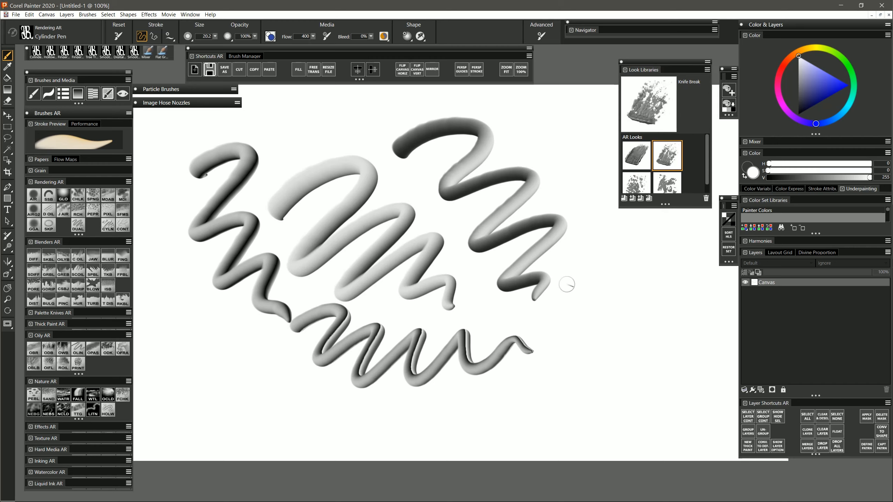
{"action": "left_click", "coordinate": [123, 95]}
Show and hide the Texture Painting palette, its neighbouring media palette and the Gradients palette in turn.
{"action": "left_click", "coordinate": [108, 95]}
{"action": "left_click", "coordinate": [108, 95]}
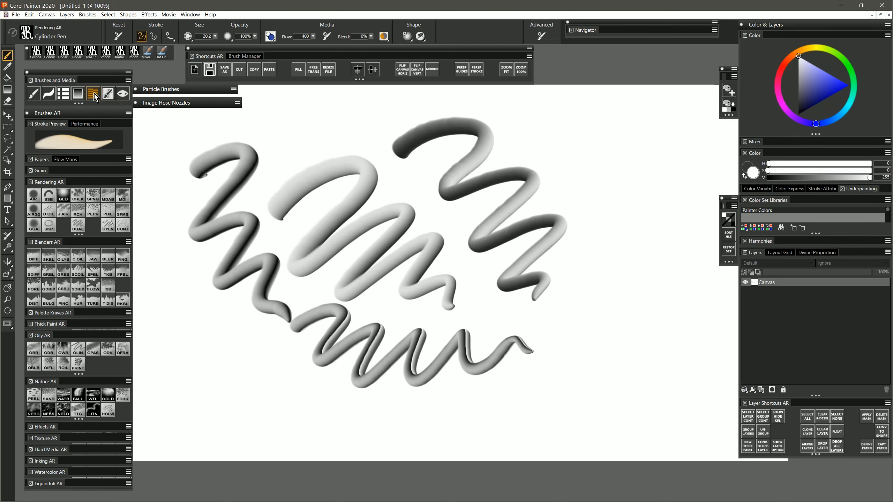
{"action": "left_click", "coordinate": [94, 95]}
{"action": "left_click", "coordinate": [93, 95]}
{"action": "left_click", "coordinate": [78, 95]}
{"action": "left_click", "coordinate": [78, 95]}
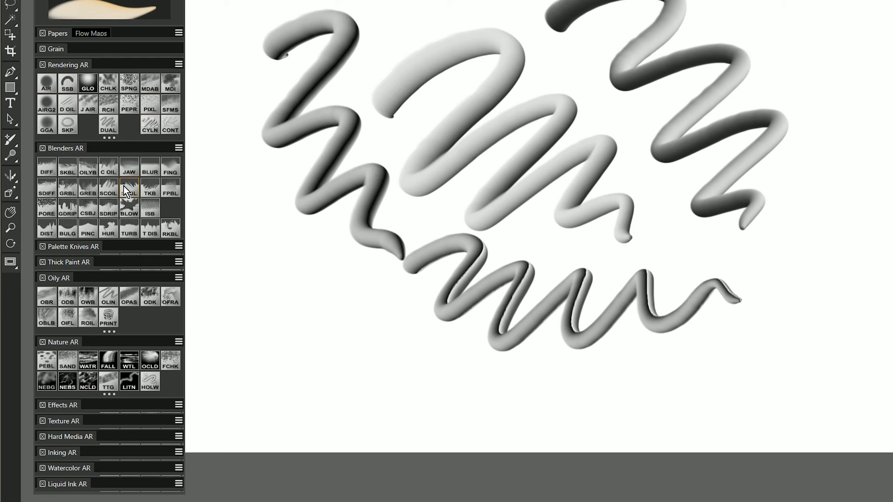
Expand and collapse the Palette Knives AR and Thick Paint AR panels, and collapse the Oily AR and Nature AR panels.
{"action": "left_click", "coordinate": [80, 247]}
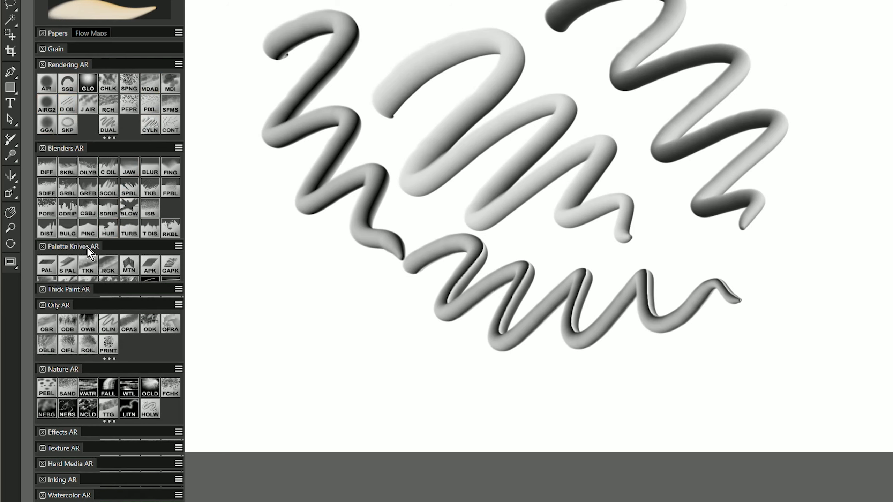
{"action": "left_click", "coordinate": [85, 290]}
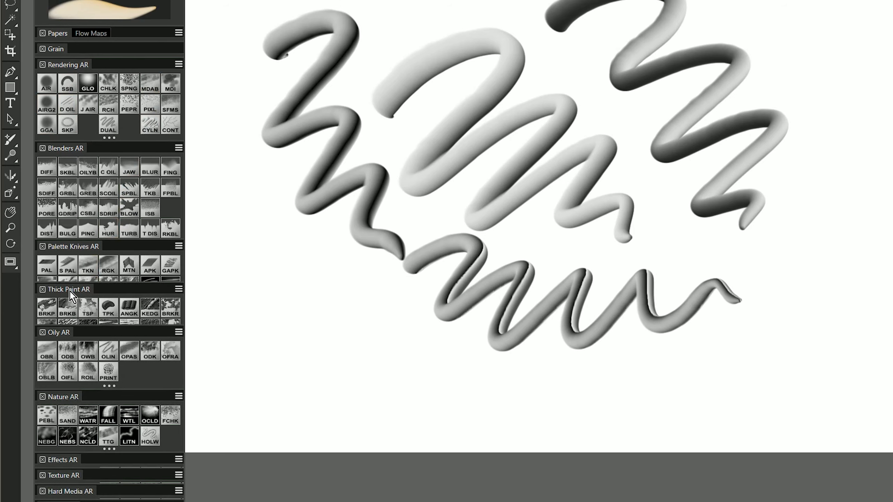
{"action": "left_click", "coordinate": [72, 290]}
{"action": "left_click", "coordinate": [80, 248]}
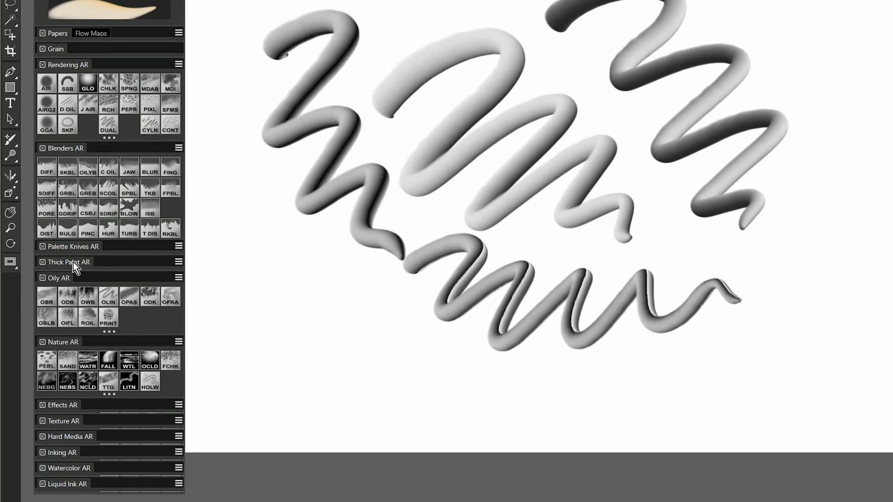
{"action": "left_click", "coordinate": [64, 279]}
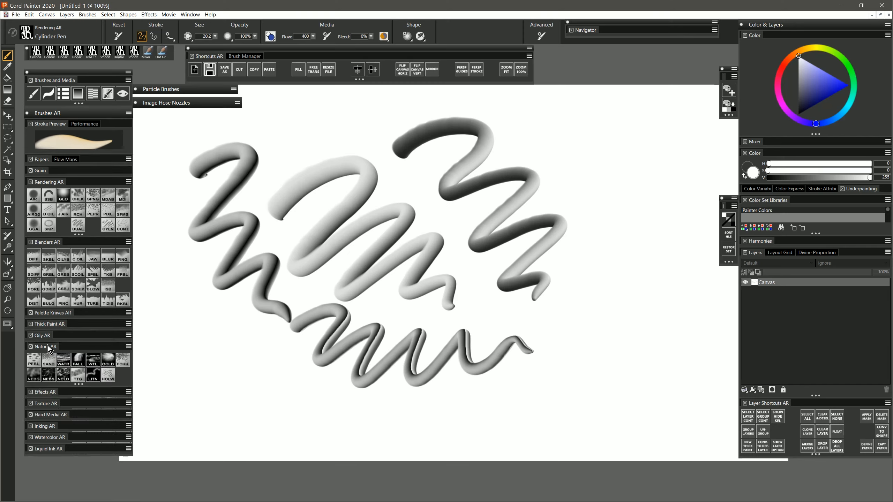
{"action": "left_click", "coordinate": [75, 294]}
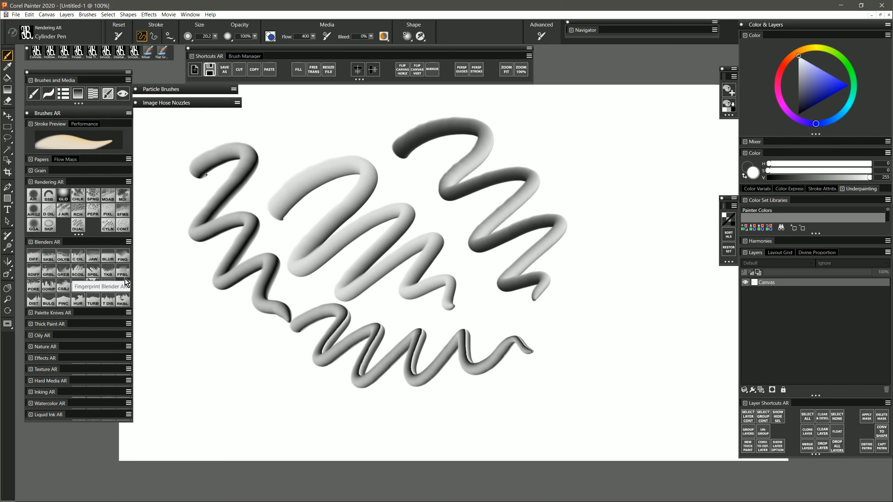
Open the Compact Brush Selector in place of the brush drawer, choose the Image Hose AR category, and resize the selector.
{"action": "left_click", "coordinate": [50, 94]}
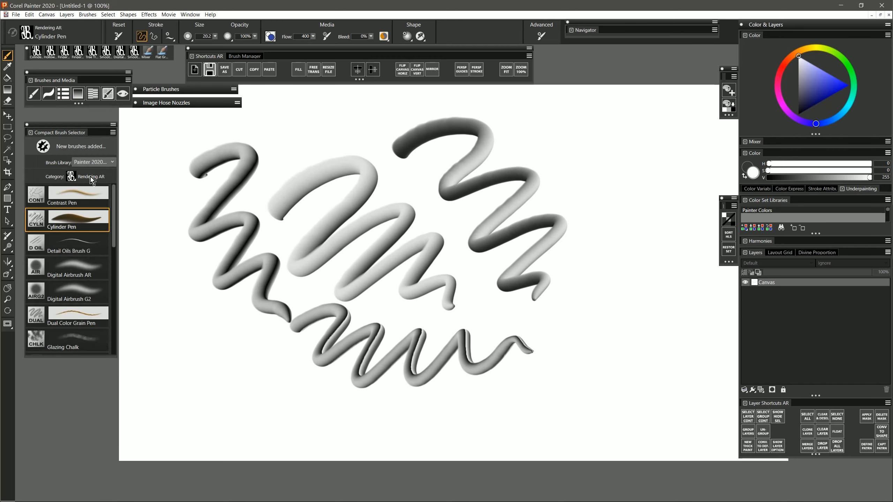
{"action": "left_click", "coordinate": [71, 176]}
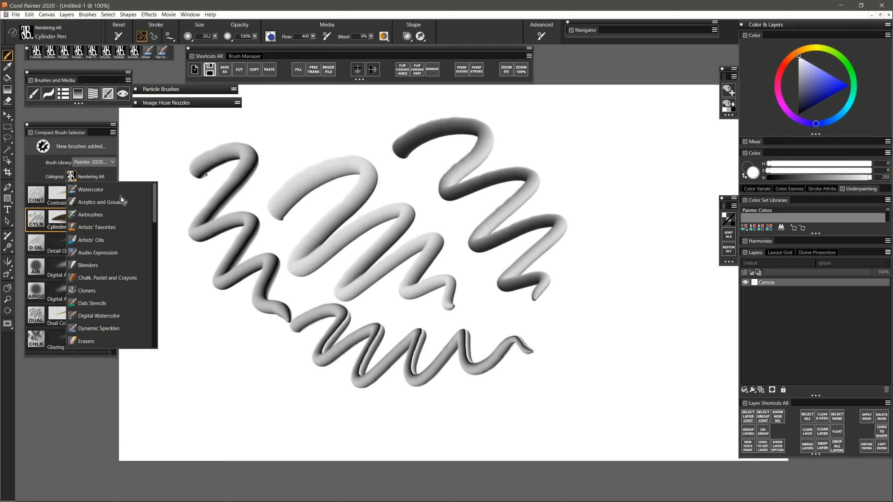
{"action": "left_click_drag", "start_coordinate": [154, 194], "coordinate": [156, 277]}
{"action": "left_click", "coordinate": [94, 341]}
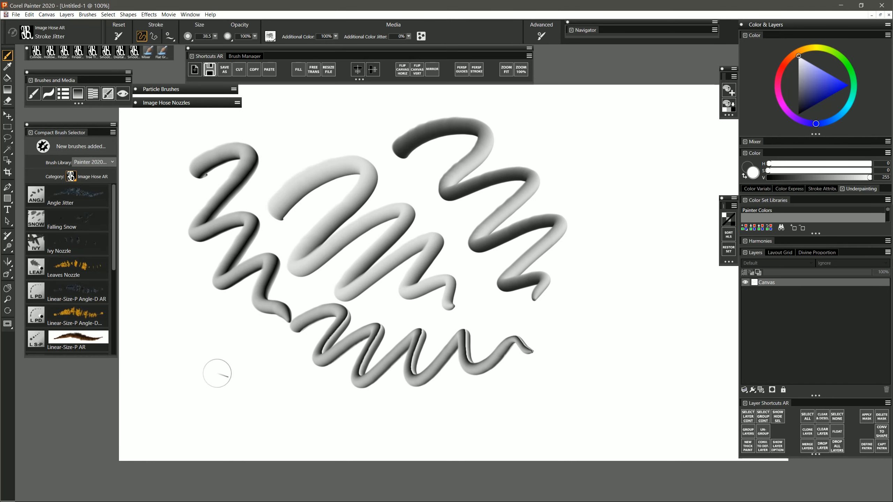
{"action": "mouse_move", "coordinate": [119, 353]}
{"action": "left_mouse_down"}
{"action": "mouse_move", "coordinate": [223, 359]}
{"action": "mouse_move", "coordinate": [198, 361]}
{"action": "mouse_move", "coordinate": [377, 284]}
{"action": "left_mouse_up"}
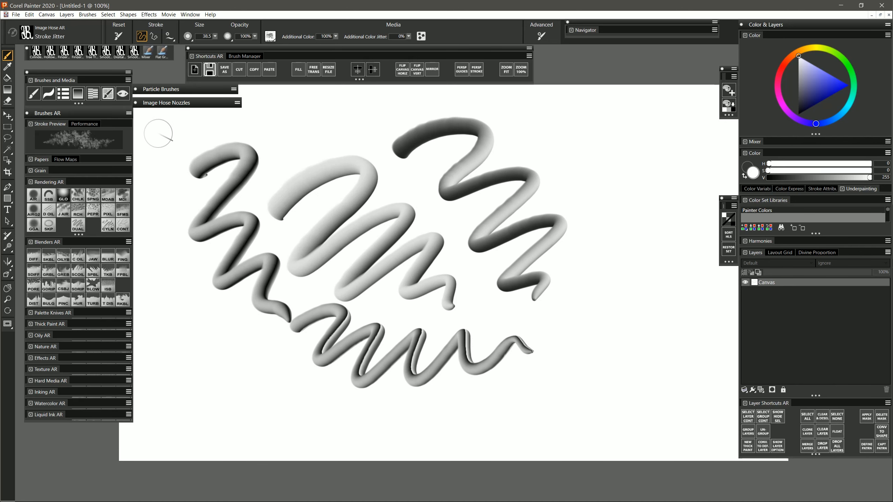
Expand the Image Hose Nozzles drawer and choose the branches nozzle with the Linear-Size-P Angle-D AR brush.
{"action": "left_click", "coordinate": [200, 103]}
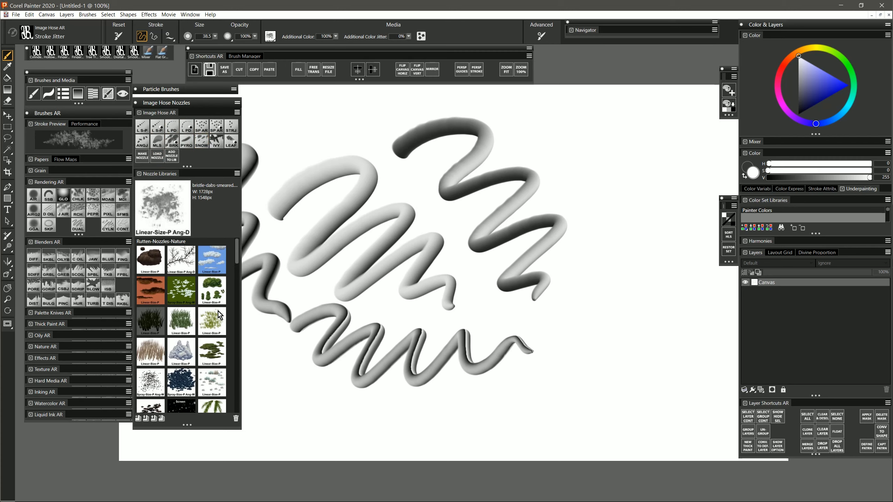
{"action": "left_click", "coordinate": [178, 270]}
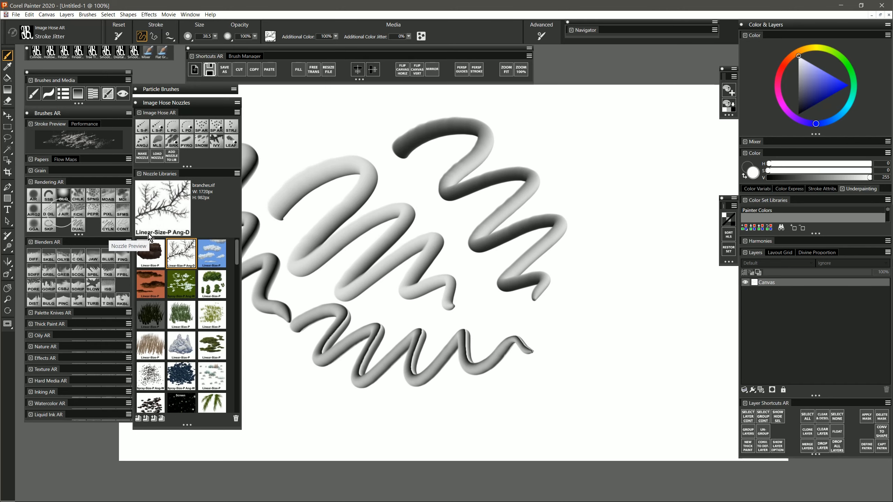
{"action": "left_click", "coordinate": [172, 130]}
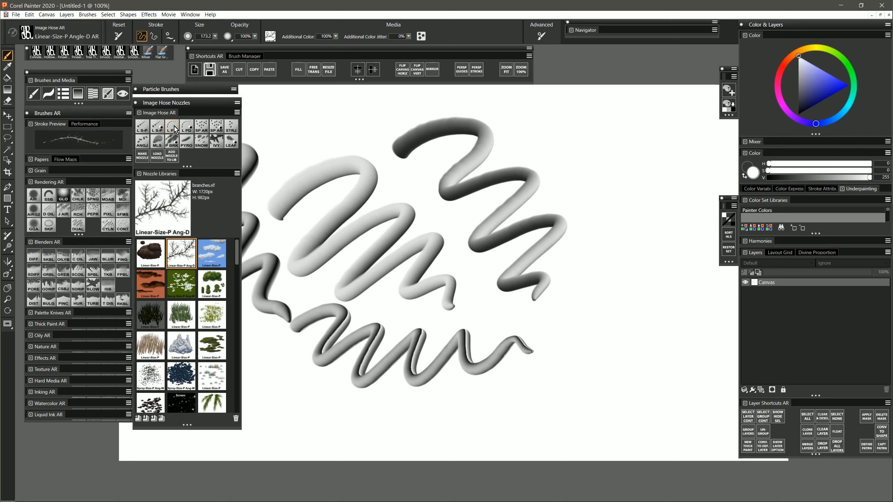
Clear the canvas and paint a thorny branch with several offshoots at brush size 58.8.
{"action": "key", "text": "BackSpace"}
{"action": "mouse_move", "coordinate": [311, 369]}
{"action": "left_mouse_down"}
{"action": "mouse_move", "coordinate": [333, 327]}
{"action": "mouse_move", "coordinate": [443, 255]}
{"action": "mouse_move", "coordinate": [503, 179]}
{"action": "left_mouse_up"}
{"action": "mouse_move", "coordinate": [372, 322]}
{"action": "left_mouse_down"}
{"action": "mouse_move", "coordinate": [512, 253]}
{"action": "mouse_move", "coordinate": [544, 251]}
{"action": "left_mouse_up"}
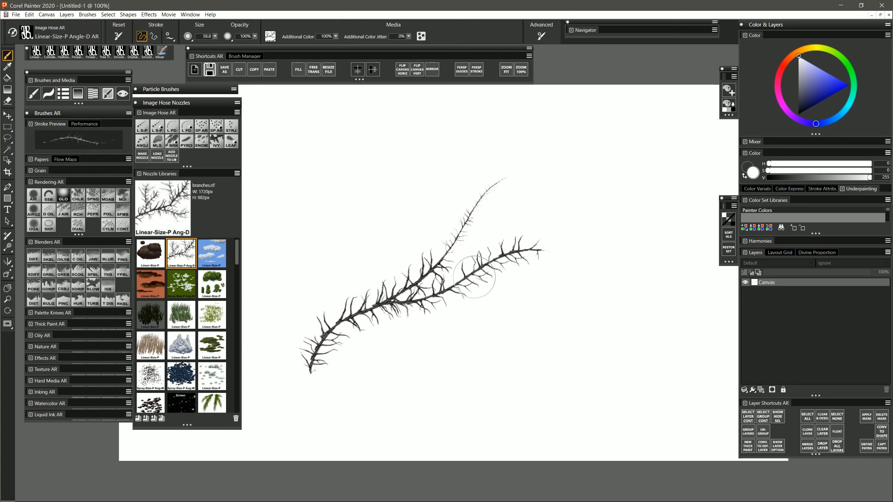
{"action": "left_click_drag", "start_coordinate": [473, 275], "coordinate": [598, 267]}
{"action": "left_click_drag", "start_coordinate": [398, 293], "coordinate": [422, 172]}
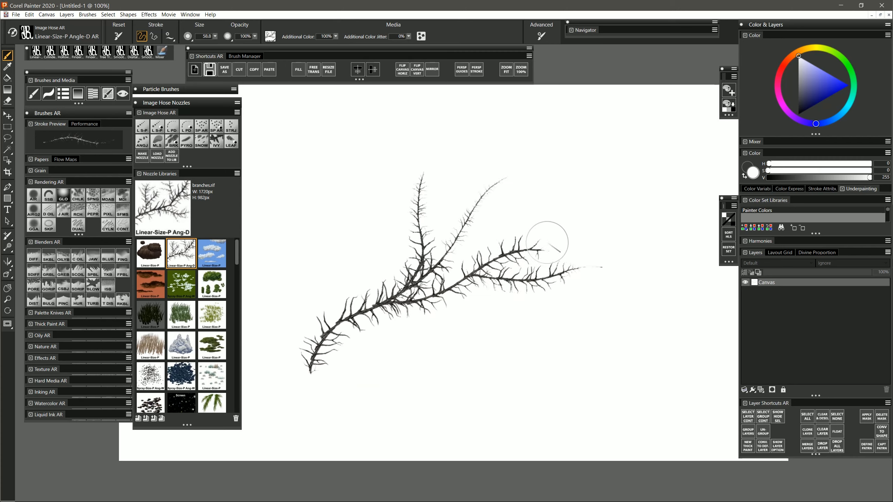
Choose the boulders nozzle with the Linear-Size-P AR brush and paint two groups of boulders above the branches.
{"action": "left_click", "coordinate": [149, 253]}
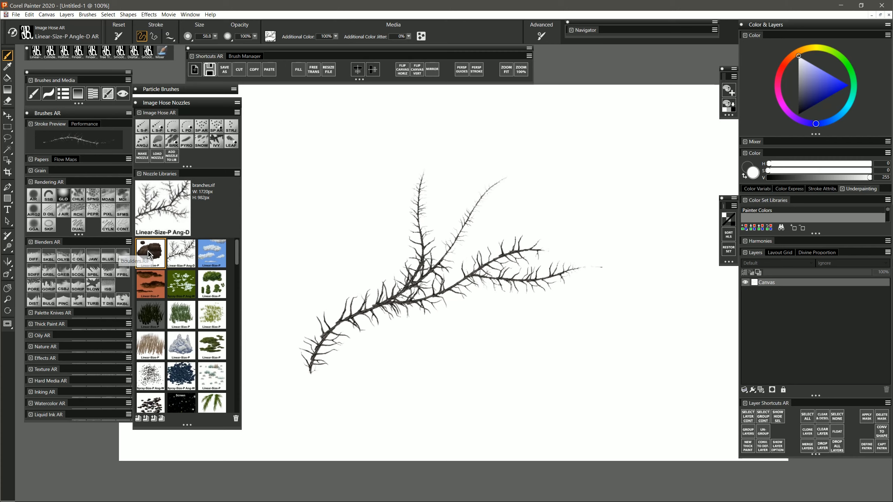
{"action": "left_click", "coordinate": [148, 130]}
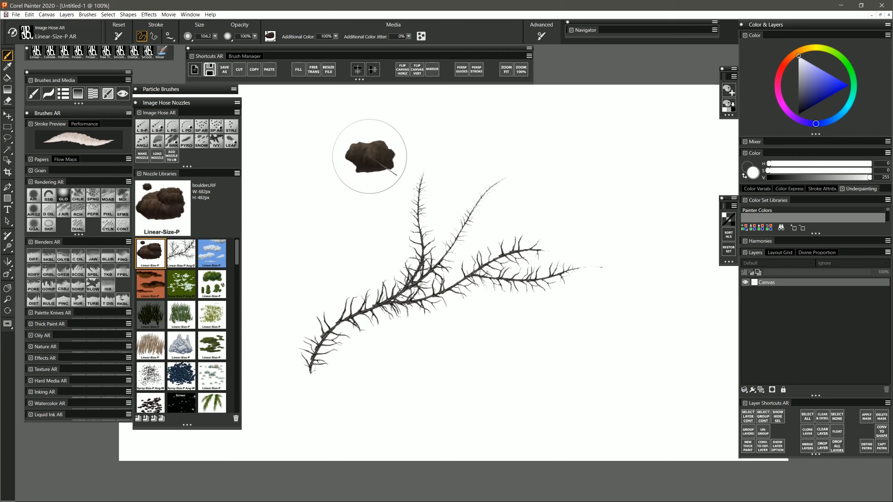
{"action": "mouse_move", "coordinate": [369, 156]}
{"action": "left_mouse_down"}
{"action": "mouse_move", "coordinate": [355, 170]}
{"action": "mouse_move", "coordinate": [365, 162]}
{"action": "left_mouse_up"}
{"action": "mouse_move", "coordinate": [478, 155]}
{"action": "left_mouse_down"}
{"action": "mouse_move", "coordinate": [558, 171]}
{"action": "mouse_move", "coordinate": [590, 141]}
{"action": "mouse_move", "coordinate": [595, 192]}
{"action": "mouse_move", "coordinate": [648, 187]}
{"action": "mouse_move", "coordinate": [670, 204]}
{"action": "left_mouse_up"}
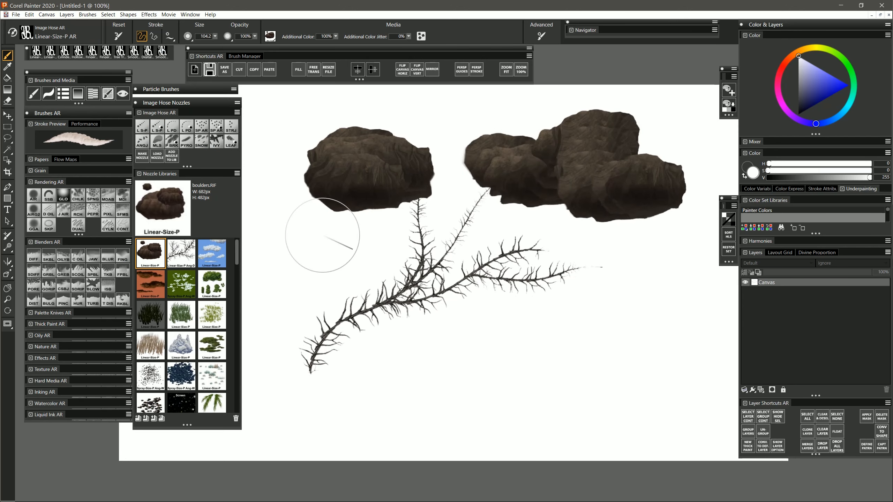
Collapse the Image Hose Nozzles drawer, and expand the Particle Brushes drawer with its Particles - Design AR panel.
{"action": "left_click", "coordinate": [198, 107]}
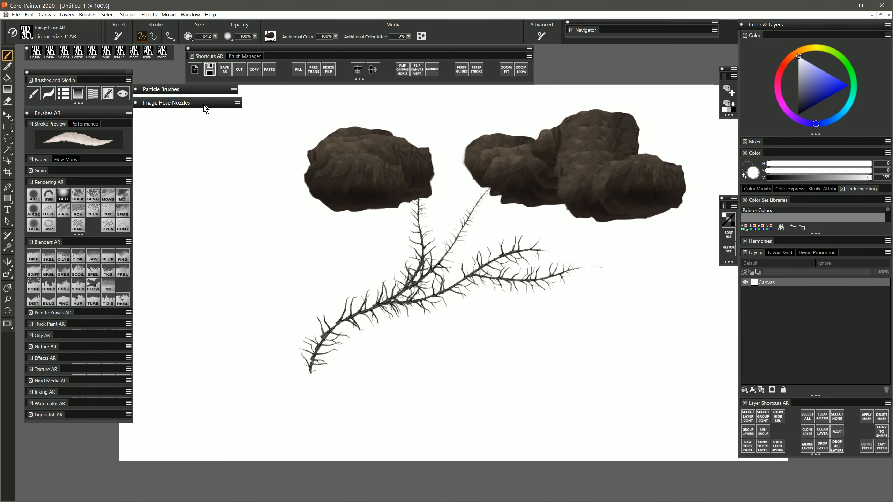
{"action": "left_click", "coordinate": [202, 92]}
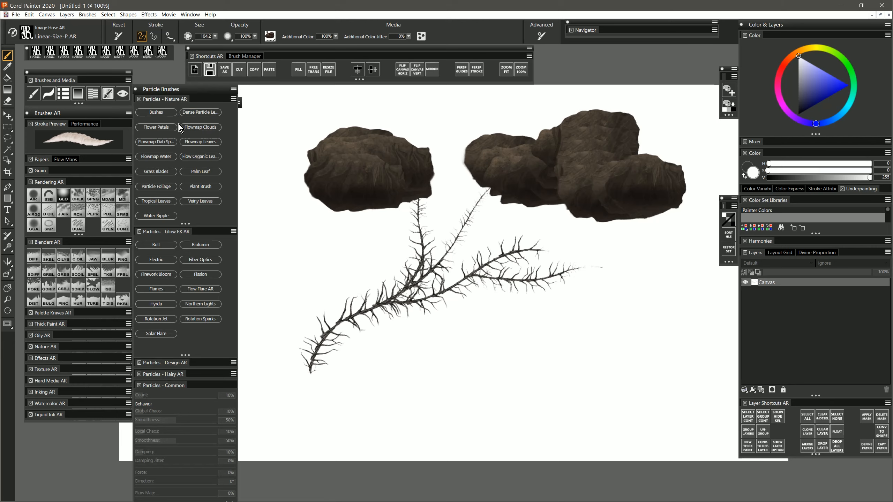
{"action": "left_click", "coordinate": [166, 364]}
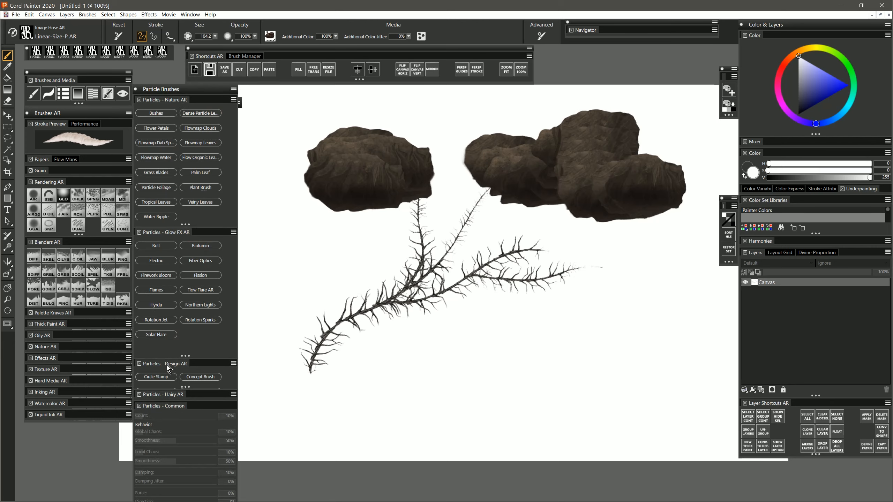
Extend and then collapse the Particles - Design AR panel, collapse Particles - Glow FX AR, and toggle Particles - Common closed and open.
{"action": "mouse_move", "coordinate": [184, 387]}
{"action": "left_mouse_down"}
{"action": "mouse_move", "coordinate": [184, 458]}
{"action": "mouse_move", "coordinate": [185, 445]}
{"action": "left_mouse_up"}
{"action": "double_click", "coordinate": [169, 364]}
{"action": "double_click", "coordinate": [175, 233]}
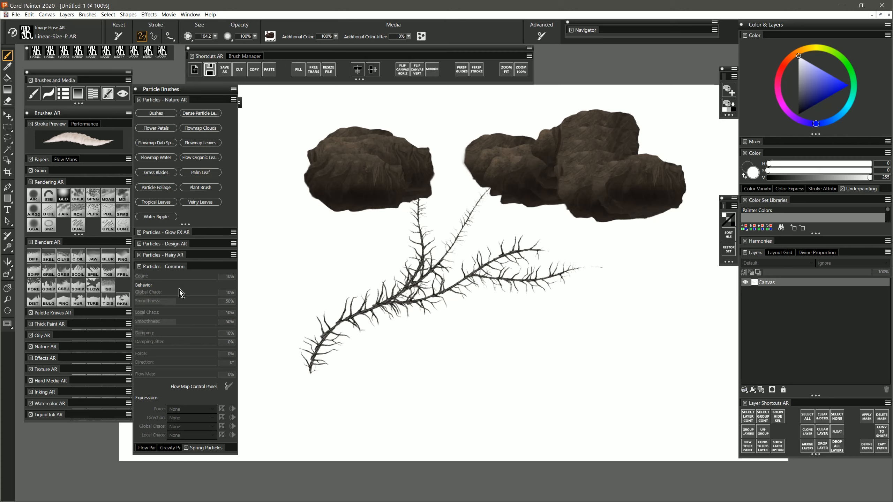
{"action": "left_click", "coordinate": [170, 268]}
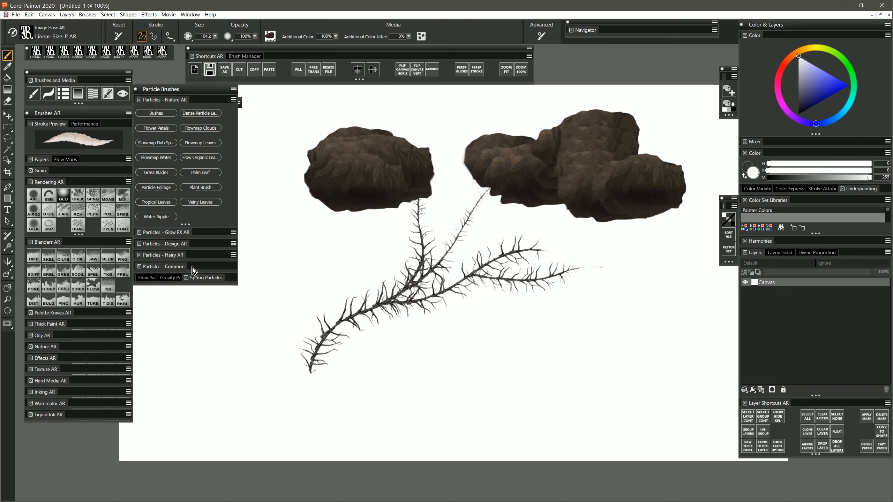
{"action": "left_click", "coordinate": [206, 268]}
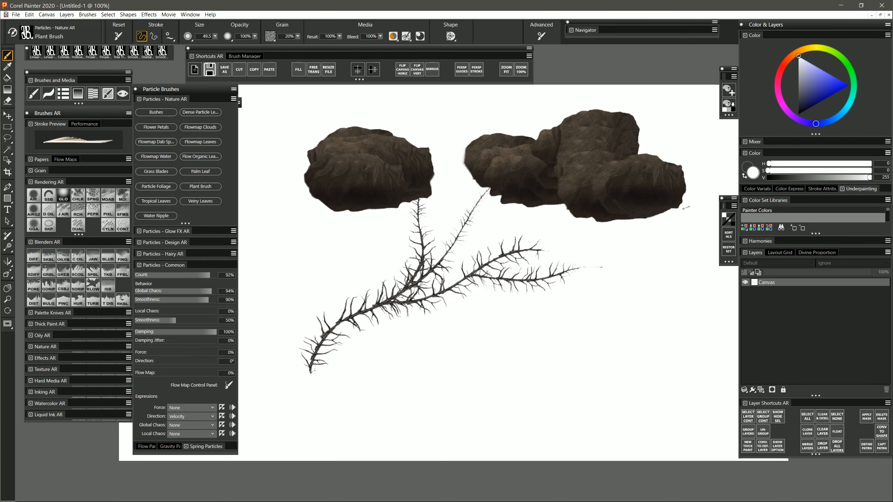
Choose a dark olive green, paint a series of leaves around the thorny branch with the Plant Brush, and collapse the Particle Brushes drawer.
{"action": "left_click", "coordinate": [821, 48]}
{"action": "left_click", "coordinate": [818, 101]}
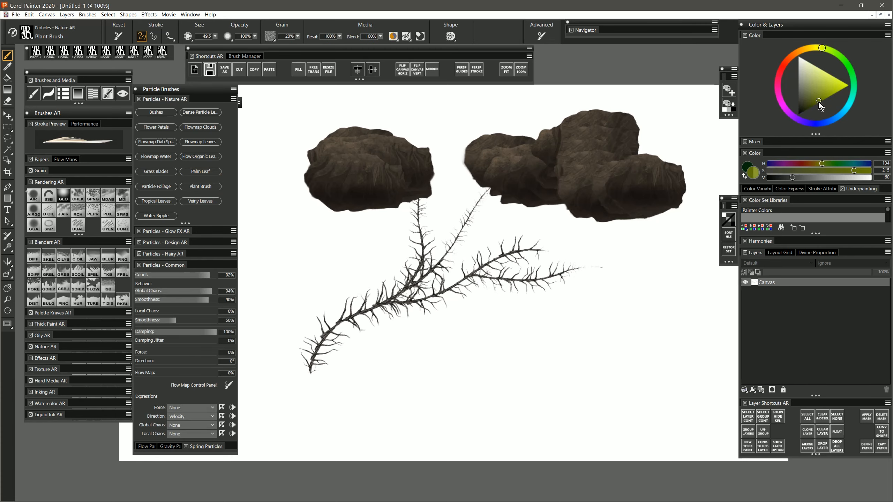
{"action": "mouse_move", "coordinate": [472, 376]}
{"action": "left_mouse_down"}
{"action": "mouse_move", "coordinate": [473, 342]}
{"action": "mouse_move", "coordinate": [503, 292]}
{"action": "mouse_move", "coordinate": [554, 294]}
{"action": "left_mouse_up"}
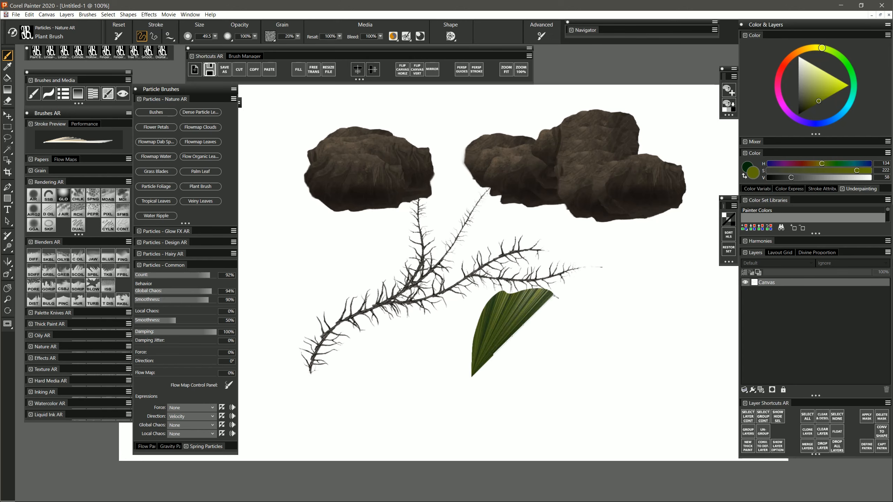
{"action": "mouse_move", "coordinate": [535, 364]}
{"action": "left_mouse_down"}
{"action": "mouse_move", "coordinate": [549, 322]}
{"action": "mouse_move", "coordinate": [623, 313]}
{"action": "left_mouse_up"}
{"action": "mouse_move", "coordinate": [435, 362]}
{"action": "left_mouse_down"}
{"action": "mouse_move", "coordinate": [414, 281]}
{"action": "mouse_move", "coordinate": [376, 286]}
{"action": "left_mouse_up"}
{"action": "mouse_move", "coordinate": [388, 365]}
{"action": "left_mouse_down"}
{"action": "mouse_move", "coordinate": [378, 341]}
{"action": "mouse_move", "coordinate": [312, 362]}
{"action": "left_mouse_up"}
{"action": "mouse_move", "coordinate": [355, 310]}
{"action": "left_mouse_down"}
{"action": "mouse_move", "coordinate": [320, 238]}
{"action": "mouse_move", "coordinate": [300, 235]}
{"action": "left_mouse_up"}
{"action": "mouse_move", "coordinate": [302, 299]}
{"action": "left_mouse_down"}
{"action": "mouse_move", "coordinate": [263, 241]}
{"action": "mouse_move", "coordinate": [250, 283]}
{"action": "left_mouse_up"}
{"action": "left_click_drag", "start_coordinate": [260, 317], "coordinate": [289, 302]}
{"action": "left_click_drag", "start_coordinate": [273, 345], "coordinate": [285, 322]}
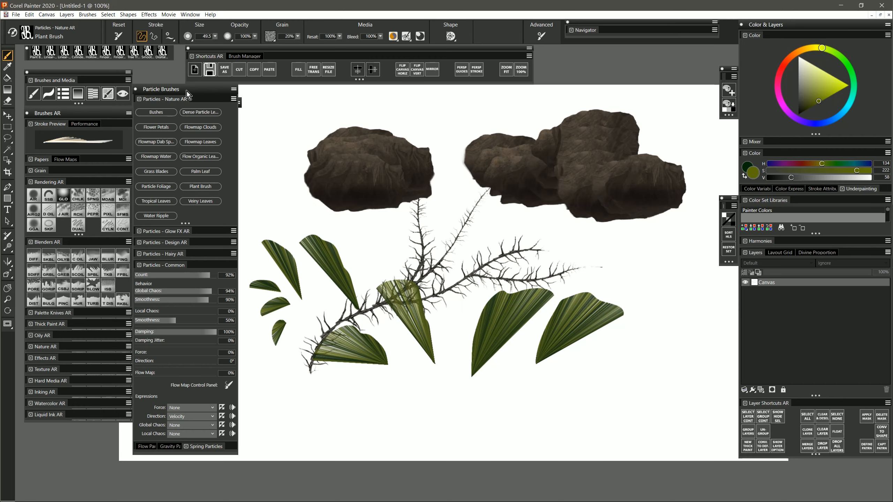
{"action": "left_click", "coordinate": [188, 90]}
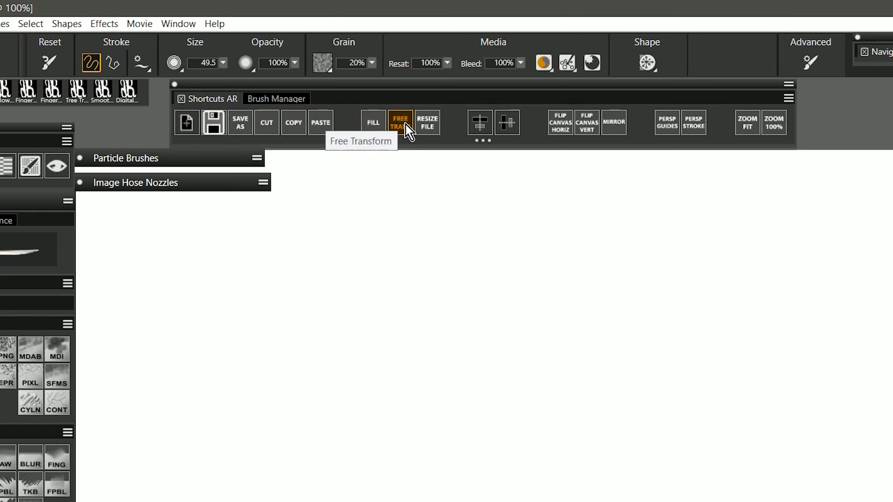
Turn on the perspective guides, cycle their display mode, and draw five guided lines down the left half of the canvas.
{"action": "left_click", "coordinate": [407, 133]}
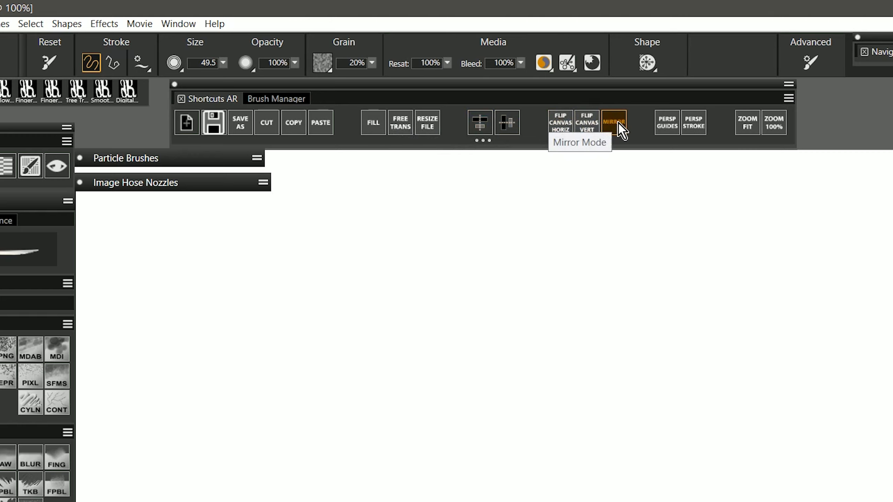
{"action": "left_click", "coordinate": [665, 130]}
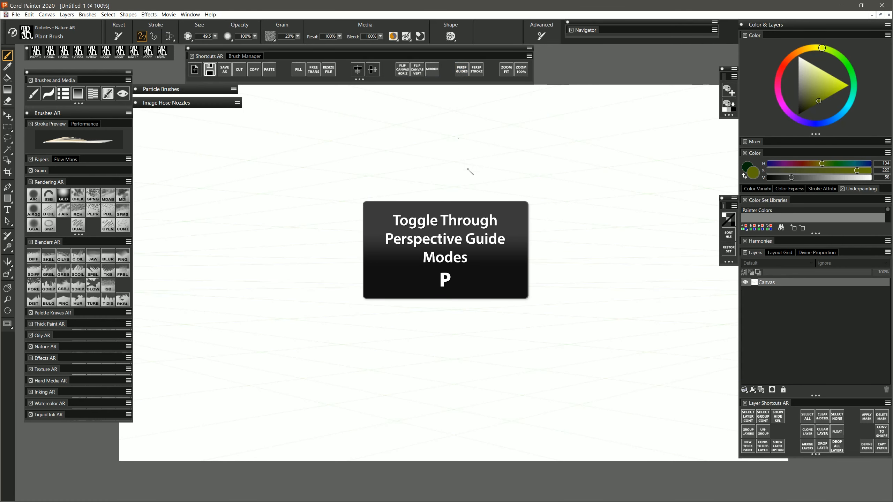
{"action": "key", "text": "p"}
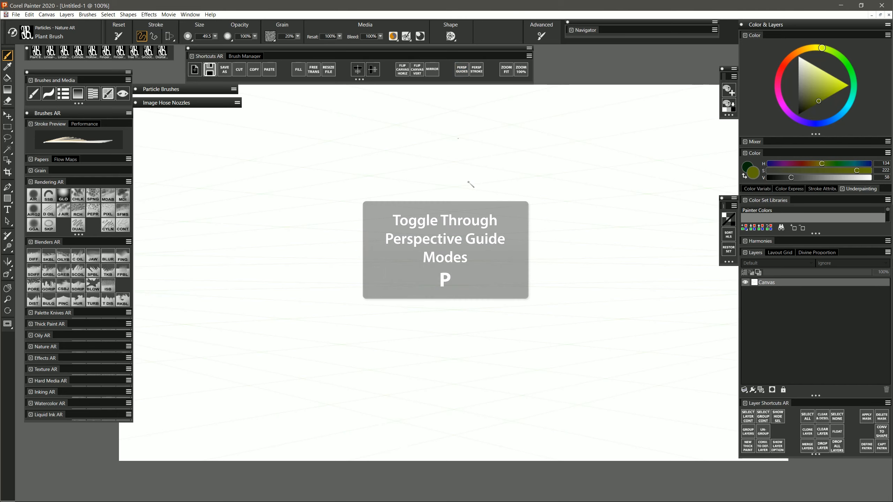
{"action": "left_click_drag", "start_coordinate": [441, 198], "coordinate": [316, 211]}
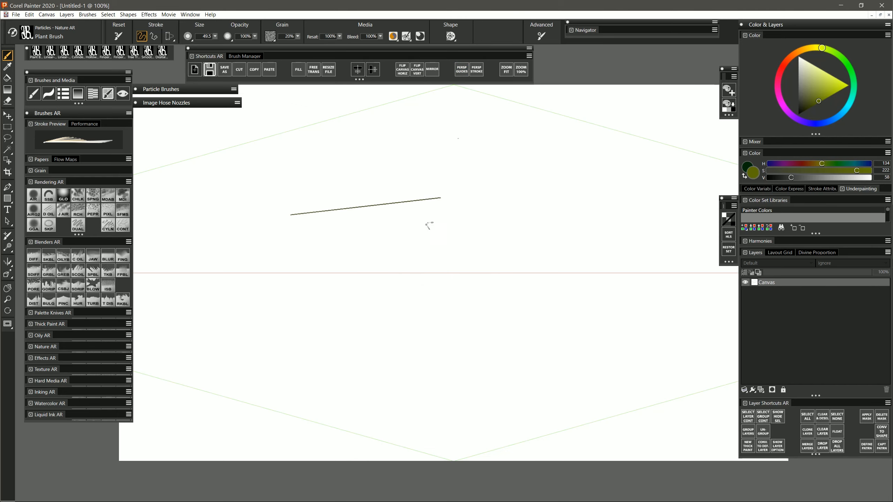
{"action": "left_click_drag", "start_coordinate": [433, 222], "coordinate": [290, 233]}
{"action": "left_click_drag", "start_coordinate": [424, 254], "coordinate": [279, 258]}
{"action": "left_click_drag", "start_coordinate": [399, 283], "coordinate": [278, 285]}
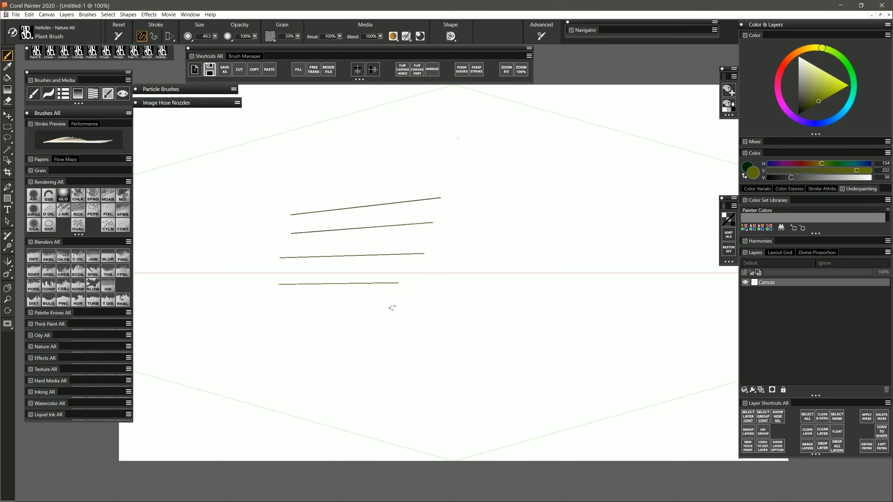
{"action": "left_click_drag", "start_coordinate": [396, 306], "coordinate": [282, 311]}
Turn off perspective-guided strokes to paint a freehand leaf over the uppermost line, and turn Align to Guides back on.
{"action": "left_click", "coordinate": [478, 70]}
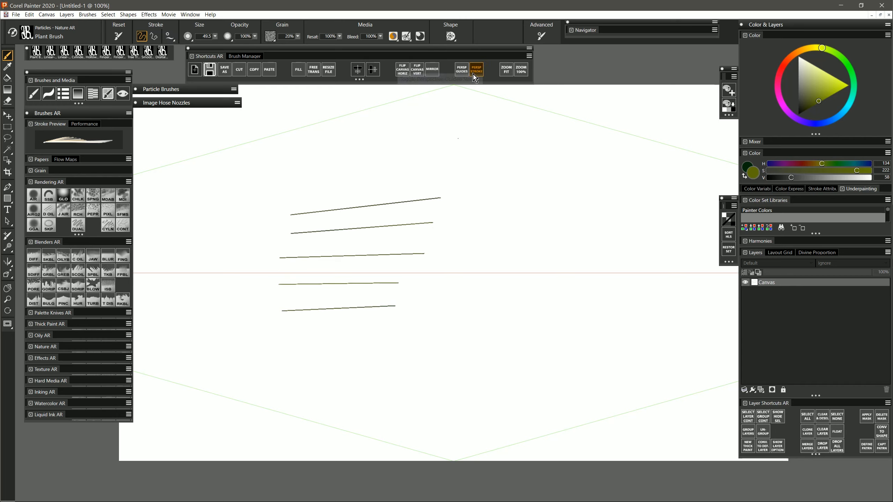
{"action": "mouse_move", "coordinate": [365, 184]}
{"action": "left_mouse_down"}
{"action": "mouse_move", "coordinate": [405, 189]}
{"action": "mouse_move", "coordinate": [419, 201]}
{"action": "mouse_move", "coordinate": [448, 192]}
{"action": "mouse_move", "coordinate": [480, 200]}
{"action": "left_mouse_up"}
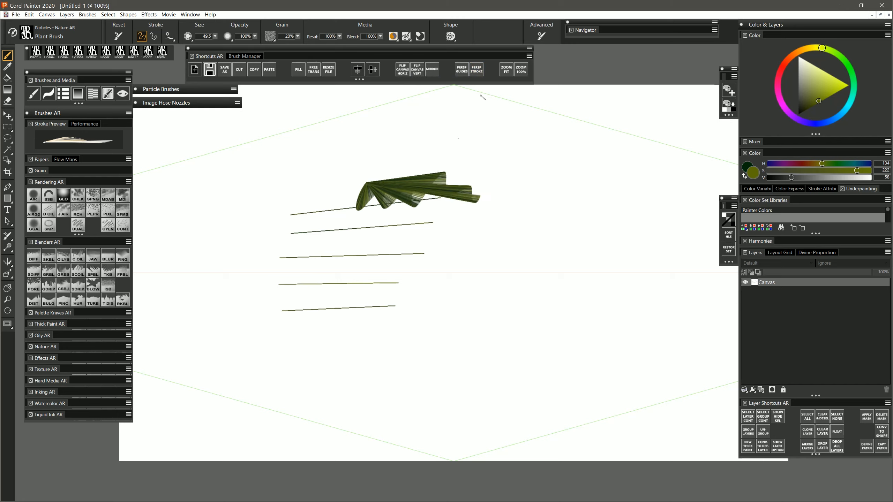
{"action": "left_click", "coordinate": [169, 36]}
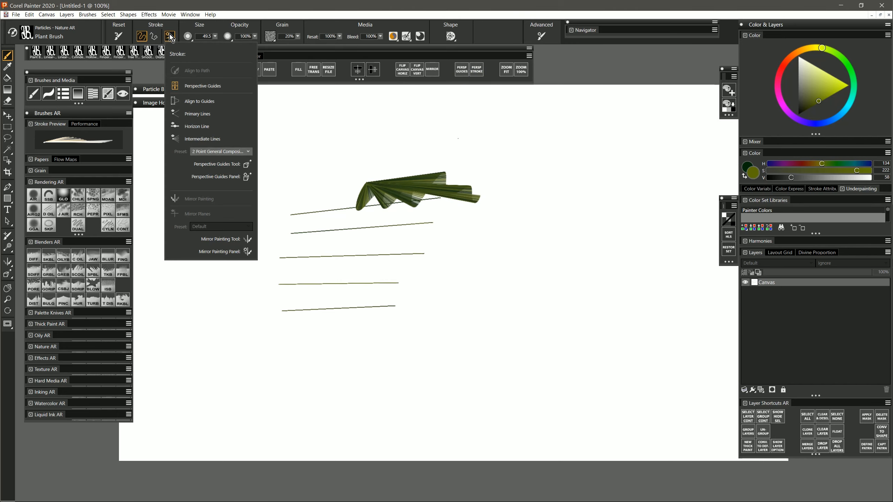
{"action": "left_click", "coordinate": [176, 102]}
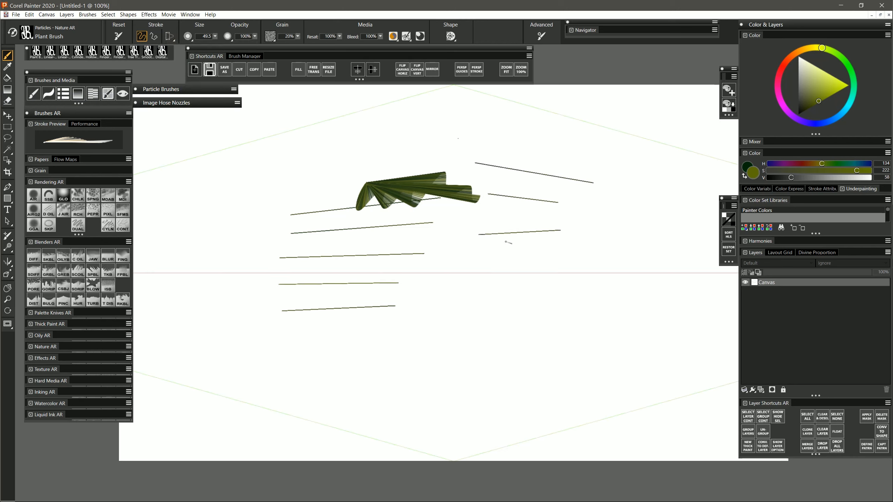
Activate the Perspective Guides tool from the stroke options and examine its Align to Guides setting.
{"action": "left_click", "coordinate": [169, 36]}
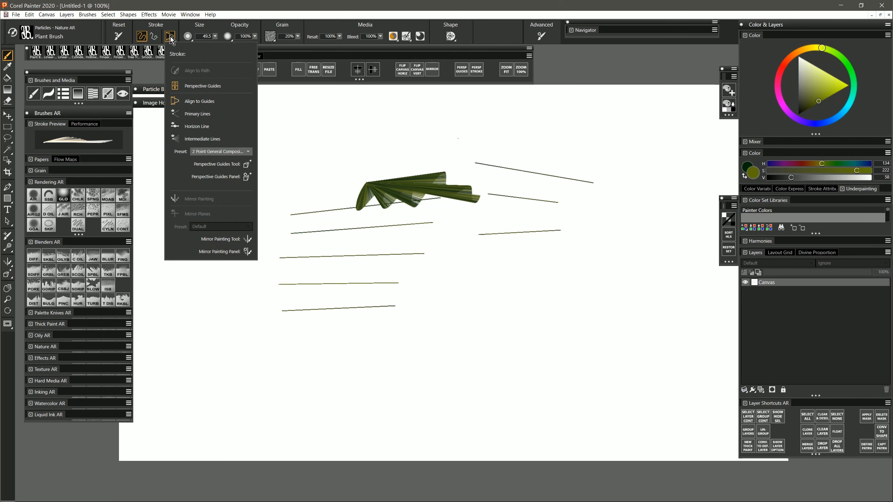
{"action": "left_click", "coordinate": [247, 166]}
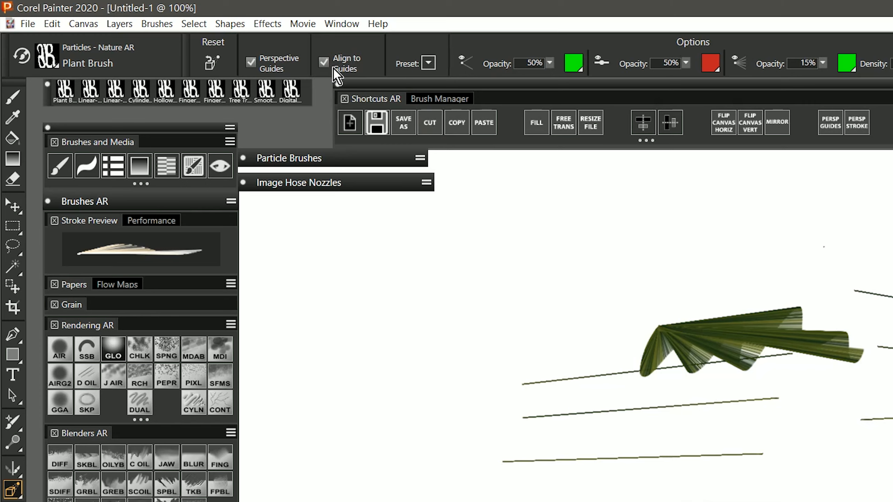
{"action": "left_click", "coordinate": [357, 63]}
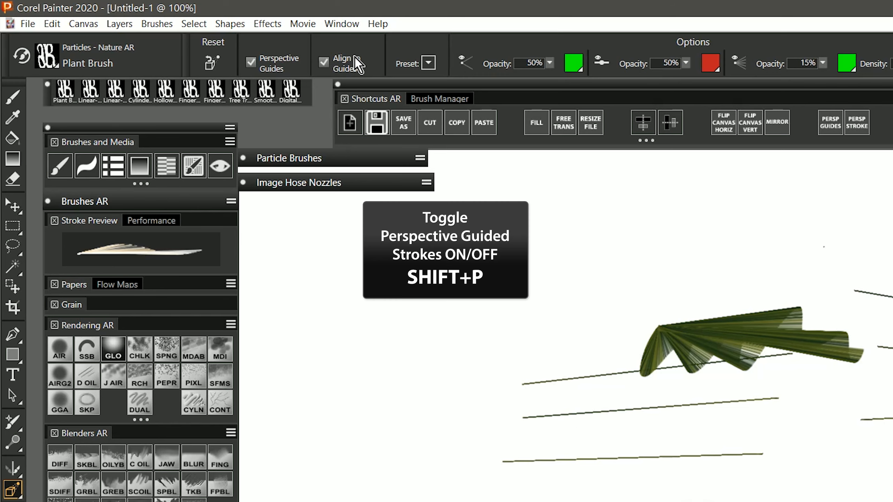
{"action": "left_click", "coordinate": [357, 64]}
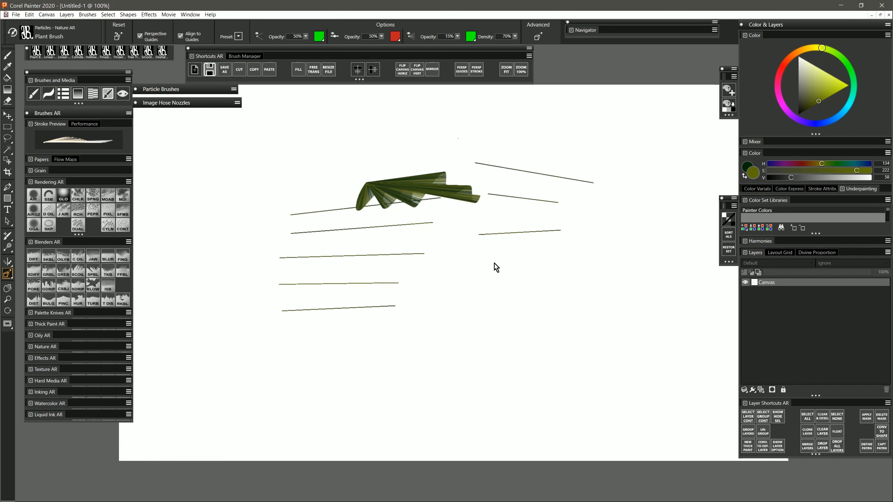
Draw a stack of perspective-guided lines with the brush on the canvas's right half, and paint an unguided leaf above them.
{"action": "key", "text": "b"}
{"action": "left_click_drag", "start_coordinate": [451, 275], "coordinate": [555, 283]}
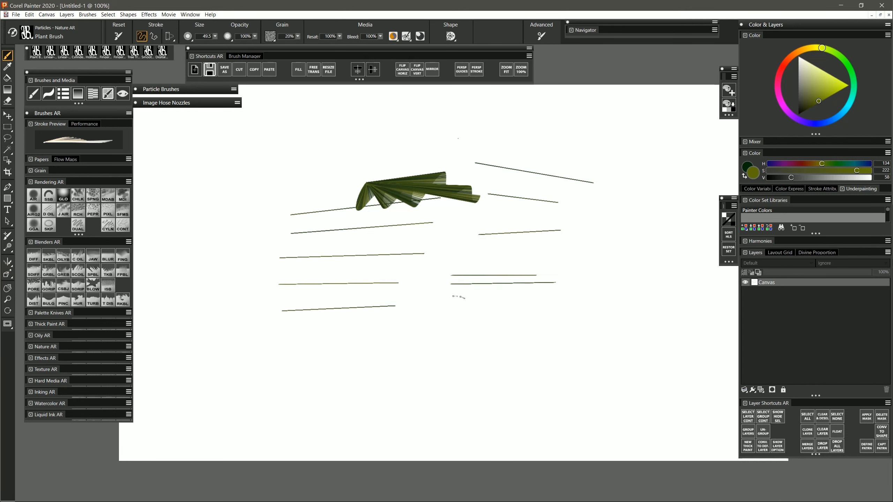
{"action": "left_click_drag", "start_coordinate": [454, 296], "coordinate": [552, 299]}
{"action": "left_click_drag", "start_coordinate": [464, 311], "coordinate": [551, 317]}
{"action": "left_click_drag", "start_coordinate": [457, 328], "coordinate": [564, 319]}
{"action": "left_click_drag", "start_coordinate": [453, 341], "coordinate": [568, 330]}
{"action": "left_click_drag", "start_coordinate": [475, 346], "coordinate": [580, 334]}
{"action": "left_click_drag", "start_coordinate": [504, 349], "coordinate": [588, 339]}
{"action": "key", "text": "shift+p"}
{"action": "left_click_drag", "start_coordinate": [470, 262], "coordinate": [569, 282]}
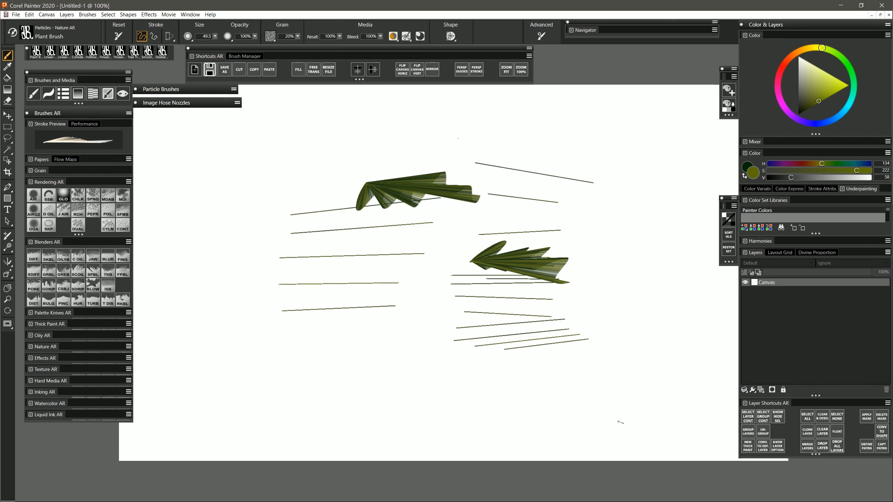
Reset the canvas zoom to 100% and show the Brush Manager palette to examine its brush and workspace commands.
{"action": "left_click", "coordinate": [521, 72]}
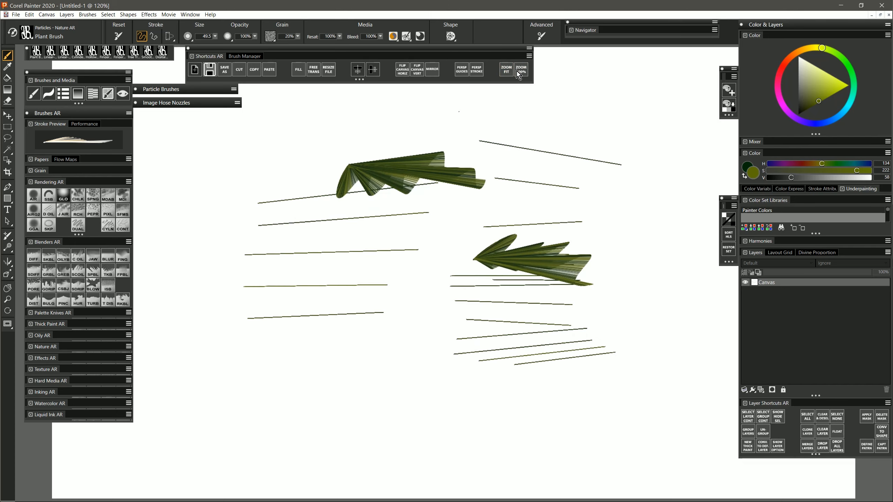
{"action": "left_click", "coordinate": [518, 72]}
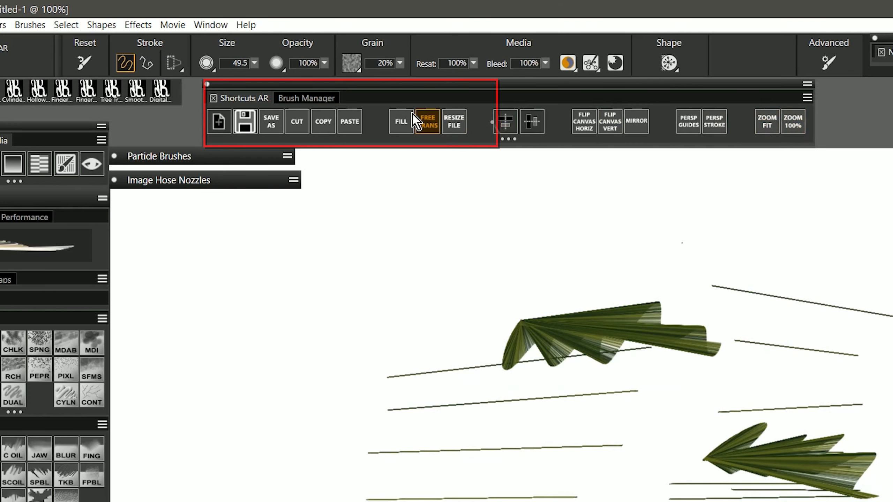
{"action": "left_click", "coordinate": [322, 99]}
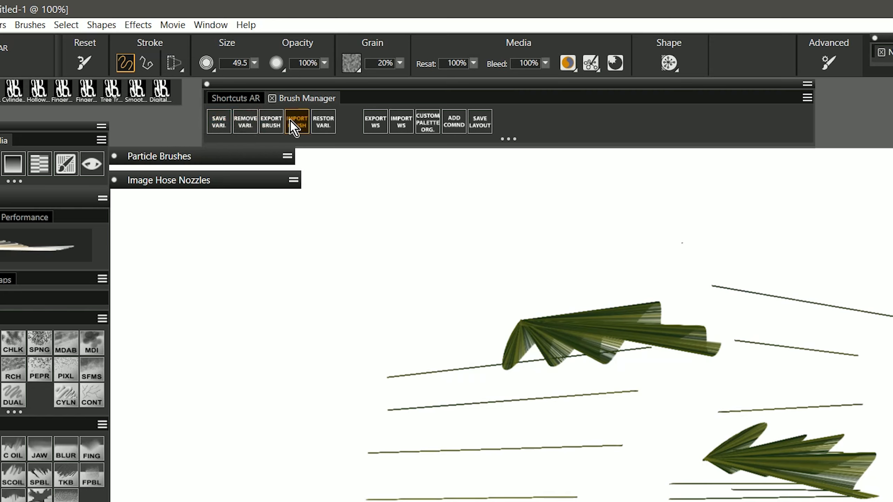
{"action": "left_click", "coordinate": [324, 122]}
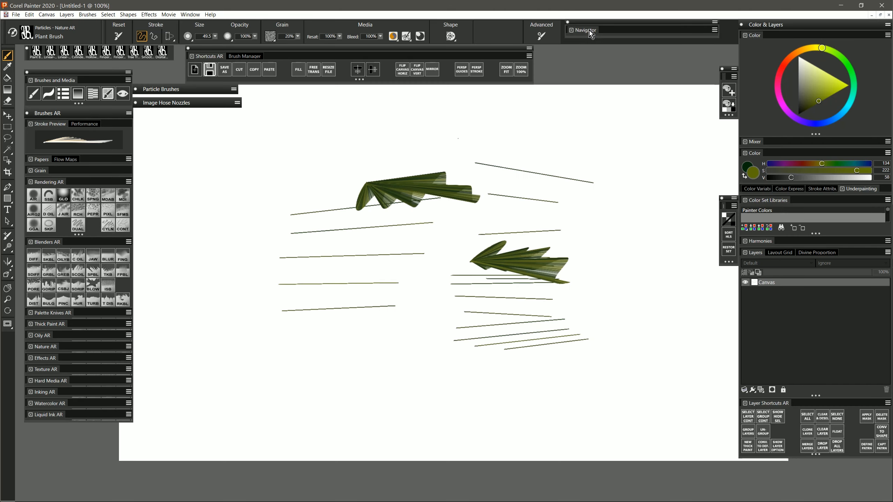
Expand and collapse the Navigator panel, and collapse and re-expand the Color & Layers drawer.
{"action": "left_click", "coordinate": [591, 34]}
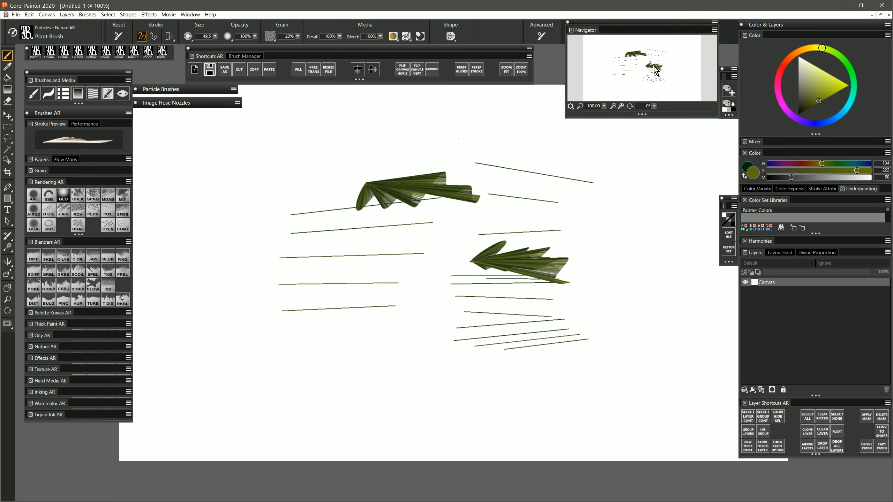
{"action": "left_click", "coordinate": [591, 34]}
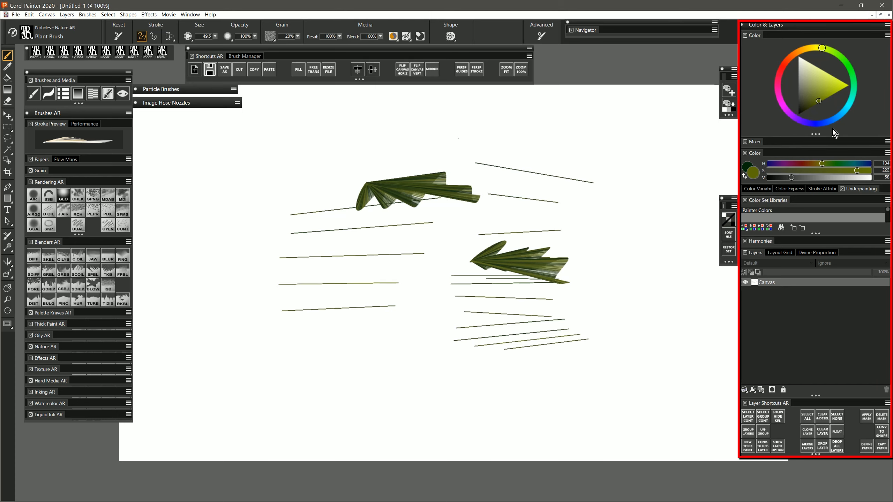
{"action": "left_click", "coordinate": [816, 30]}
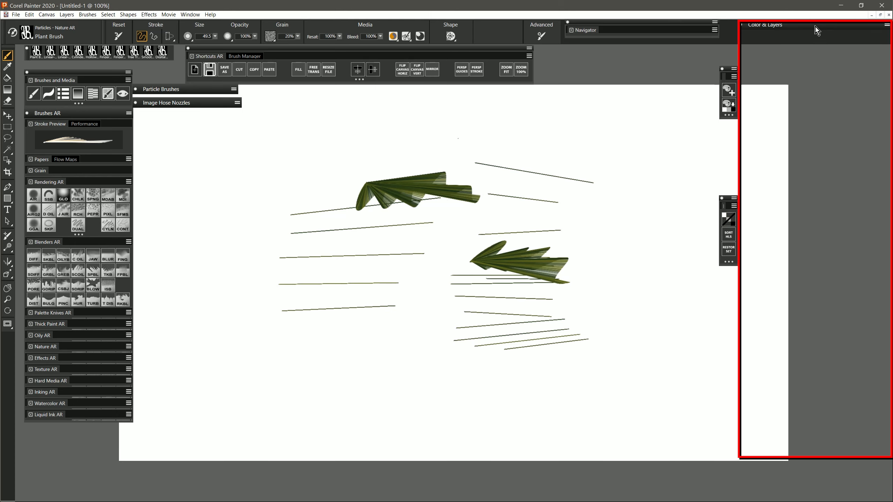
{"action": "left_click", "coordinate": [816, 30]}
{"action": "left_click", "coordinate": [818, 30]}
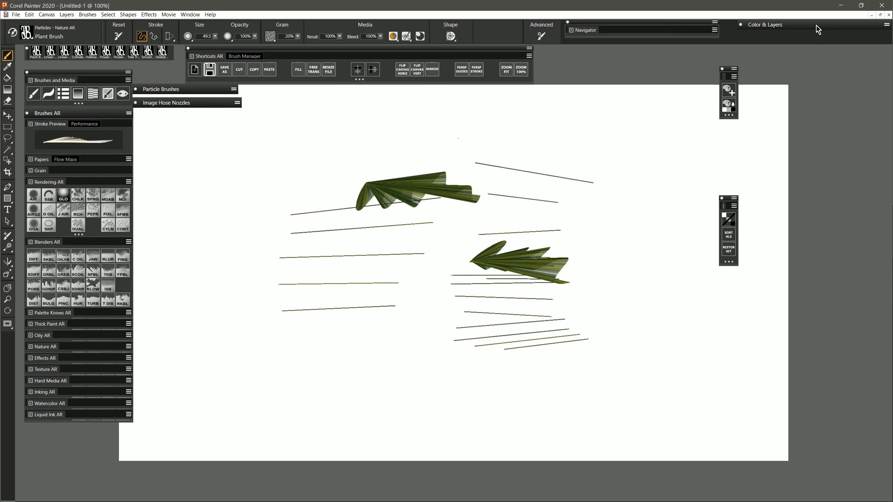
{"action": "left_click", "coordinate": [817, 26]}
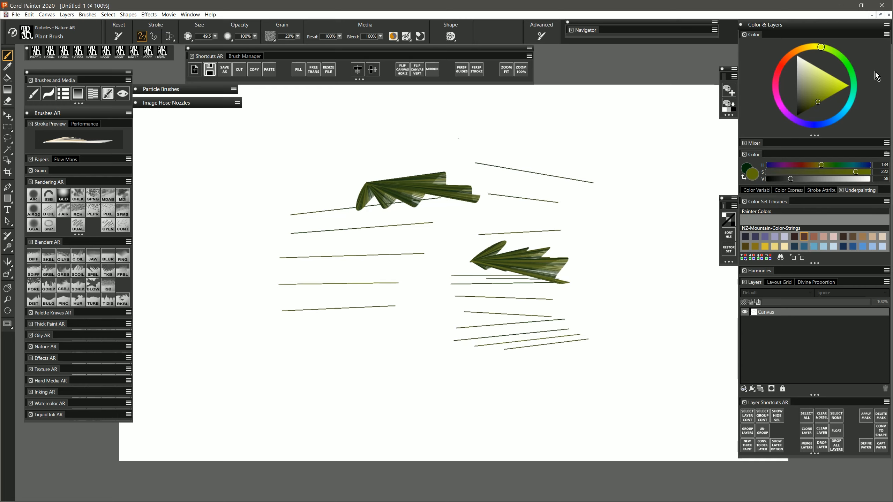
Examine the Color panel's display options, including Clone Color Button and Color Panel (Compact), and close the list.
{"action": "left_click", "coordinate": [887, 34]}
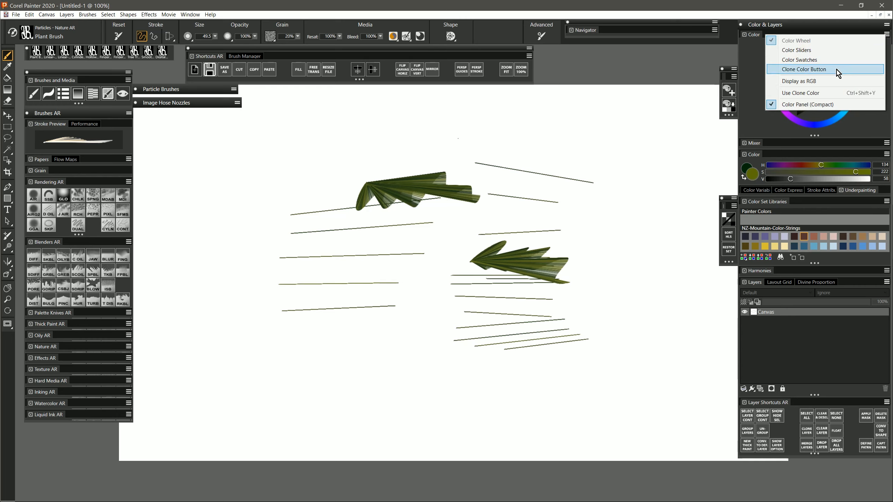
{"action": "left_click", "coordinate": [840, 70]}
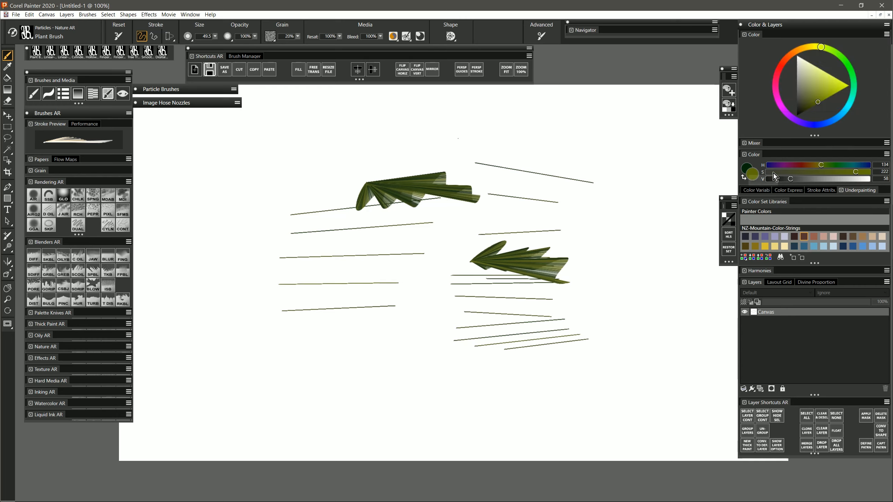
{"action": "left_click", "coordinate": [886, 34]}
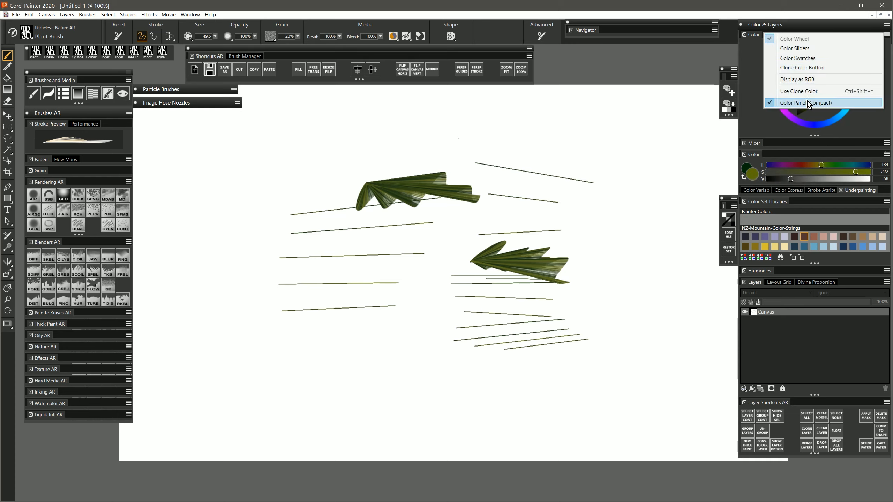
{"action": "left_click", "coordinate": [752, 69]}
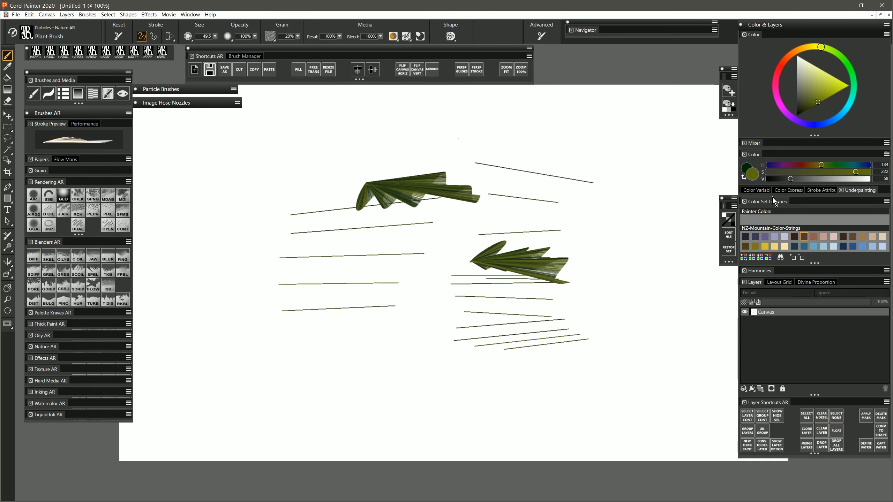
Examine the Color Variability, Color Expression, Stroke Attributes and Underpainting panels one after another.
{"action": "left_click", "coordinate": [765, 191]}
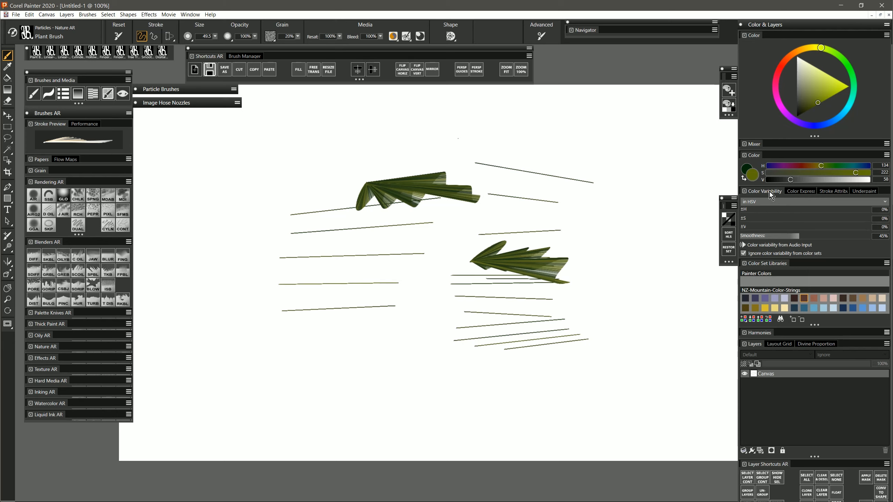
{"action": "left_click", "coordinate": [802, 193]}
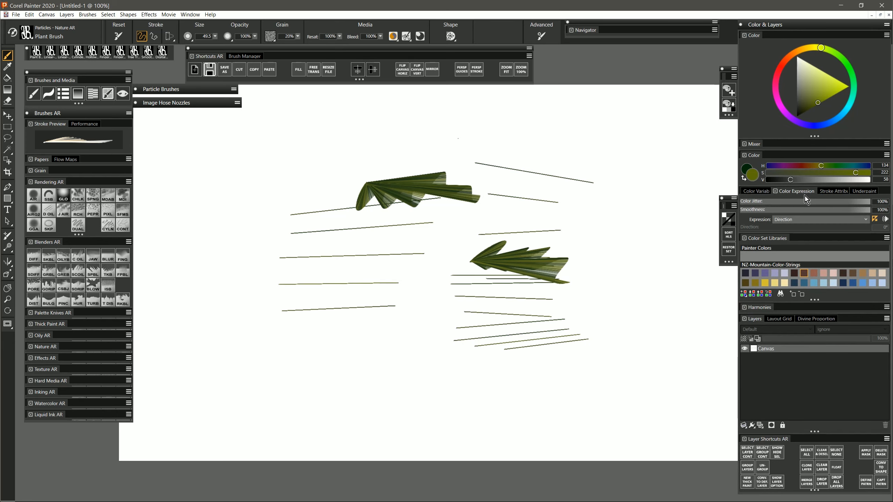
{"action": "left_click", "coordinate": [828, 193]}
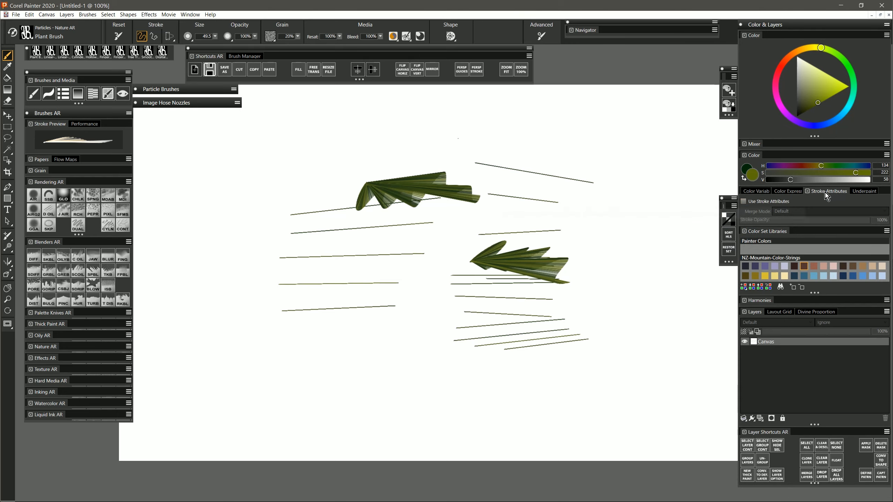
{"action": "left_click", "coordinate": [867, 193]}
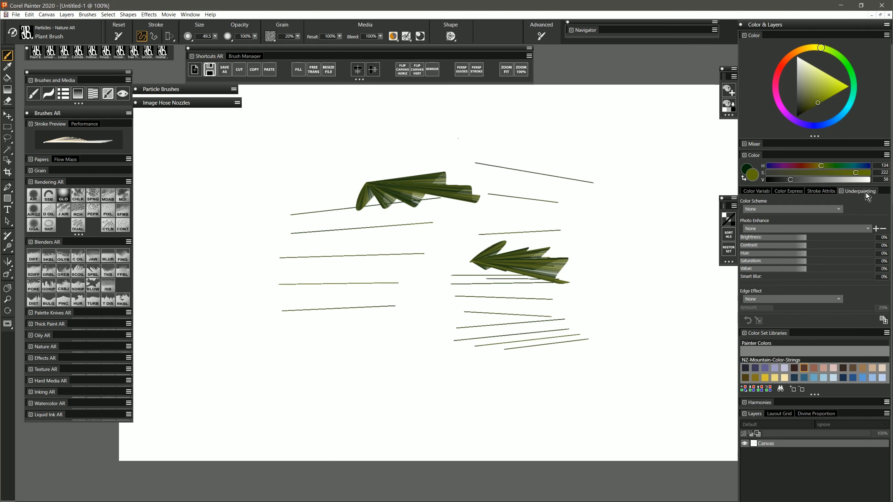
Shift the painting's hue to 39% in Underpainting, and collapse the Underpainting panel.
{"action": "left_click", "coordinate": [787, 253]}
{"action": "mouse_move", "coordinate": [786, 253]}
{"action": "left_mouse_down"}
{"action": "mouse_move", "coordinate": [744, 254]}
{"action": "mouse_move", "coordinate": [825, 256]}
{"action": "left_mouse_up"}
{"action": "left_click_drag", "start_coordinate": [846, 254], "coordinate": [859, 254]}
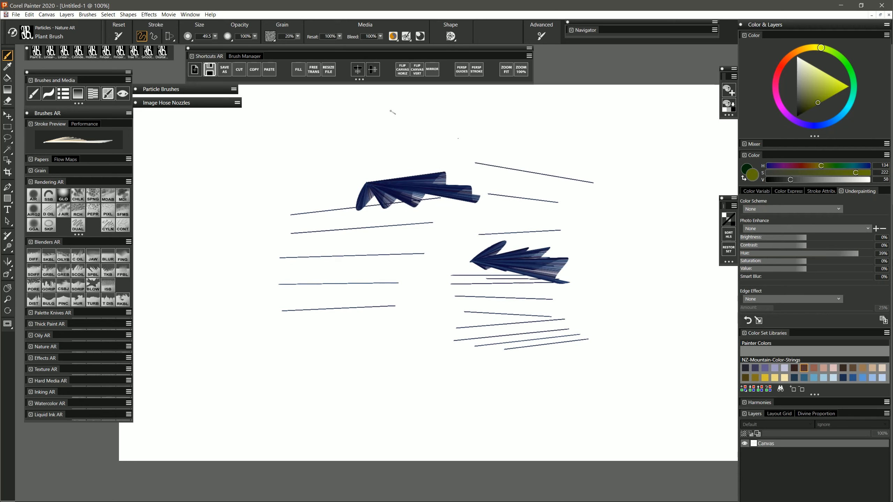
{"action": "double_click", "coordinate": [859, 192]}
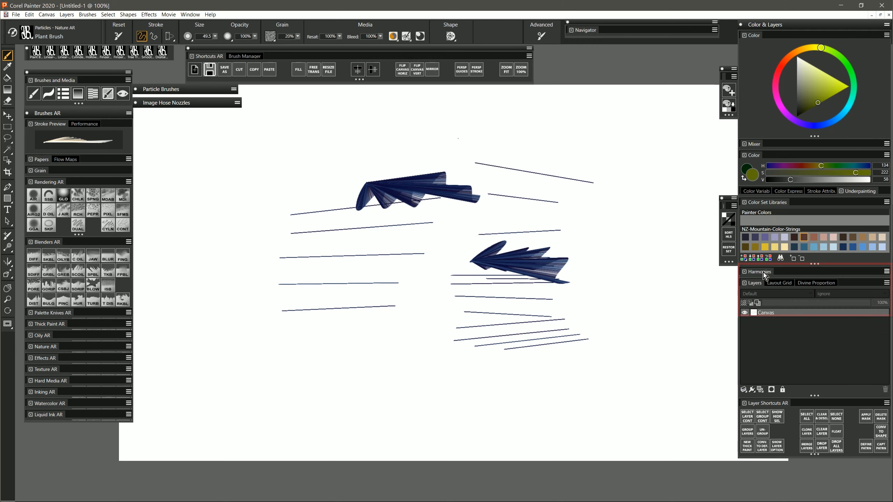
Expand the Harmonies panel, choose the Messy Dab AR brush and clear the canvas.
{"action": "left_click", "coordinate": [762, 272]}
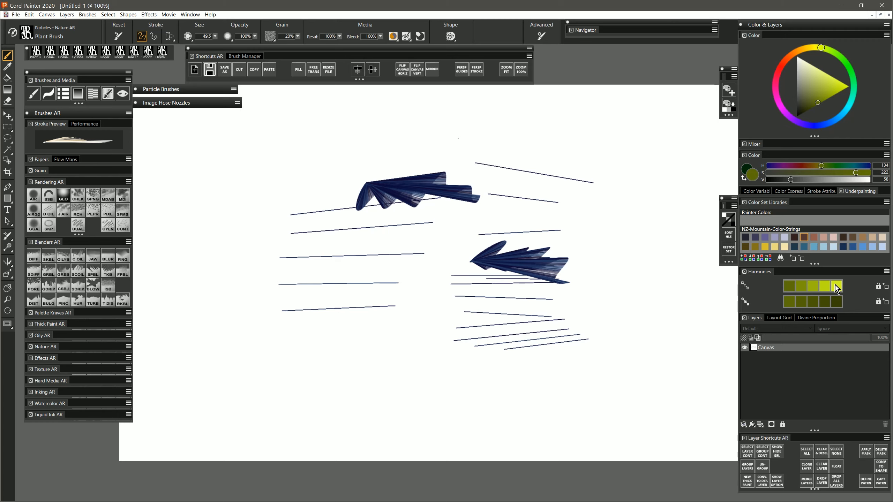
{"action": "left_click", "coordinate": [107, 196]}
{"action": "key", "text": "Delete"}
Paint a row of overlapping swatches from olive to pale yellow, picking progressively lighter colors from the monochromatic light harmony.
{"action": "mouse_move", "coordinate": [281, 199]}
{"action": "left_mouse_down"}
{"action": "mouse_move", "coordinate": [264, 233]}
{"action": "mouse_move", "coordinate": [304, 192]}
{"action": "mouse_move", "coordinate": [318, 200]}
{"action": "mouse_move", "coordinate": [284, 269]}
{"action": "mouse_move", "coordinate": [297, 274]}
{"action": "mouse_move", "coordinate": [322, 200]}
{"action": "mouse_move", "coordinate": [315, 217]}
{"action": "mouse_move", "coordinate": [330, 276]}
{"action": "left_mouse_up"}
{"action": "left_click", "coordinate": [817, 287]}
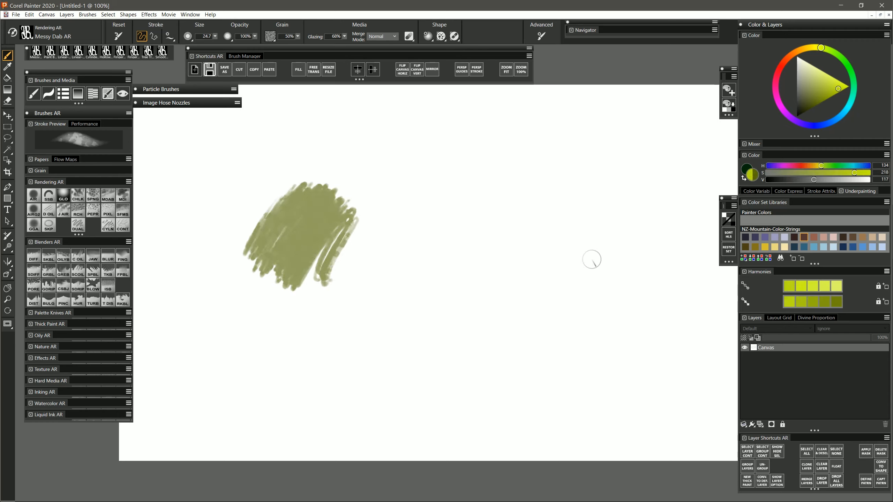
{"action": "mouse_move", "coordinate": [354, 238]}
{"action": "left_mouse_down"}
{"action": "mouse_move", "coordinate": [323, 285]}
{"action": "mouse_move", "coordinate": [389, 228]}
{"action": "mouse_move", "coordinate": [392, 235]}
{"action": "mouse_move", "coordinate": [356, 250]}
{"action": "mouse_move", "coordinate": [349, 218]}
{"action": "mouse_move", "coordinate": [316, 251]}
{"action": "mouse_move", "coordinate": [328, 211]}
{"action": "mouse_move", "coordinate": [303, 246]}
{"action": "left_mouse_up"}
{"action": "left_click", "coordinate": [837, 286]}
{"action": "mouse_move", "coordinate": [399, 234]}
{"action": "left_mouse_down"}
{"action": "mouse_move", "coordinate": [448, 305]}
{"action": "mouse_move", "coordinate": [490, 308]}
{"action": "left_mouse_up"}
{"action": "left_click", "coordinate": [836, 286]}
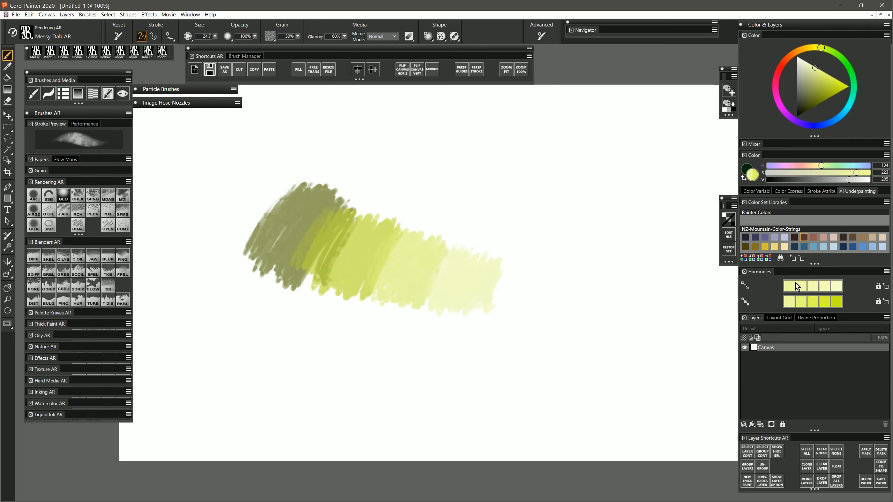
Add the Complementary Harmony to the Harmonies panel and pick its first purple swatch for the brush.
{"action": "left_click", "coordinate": [886, 272]}
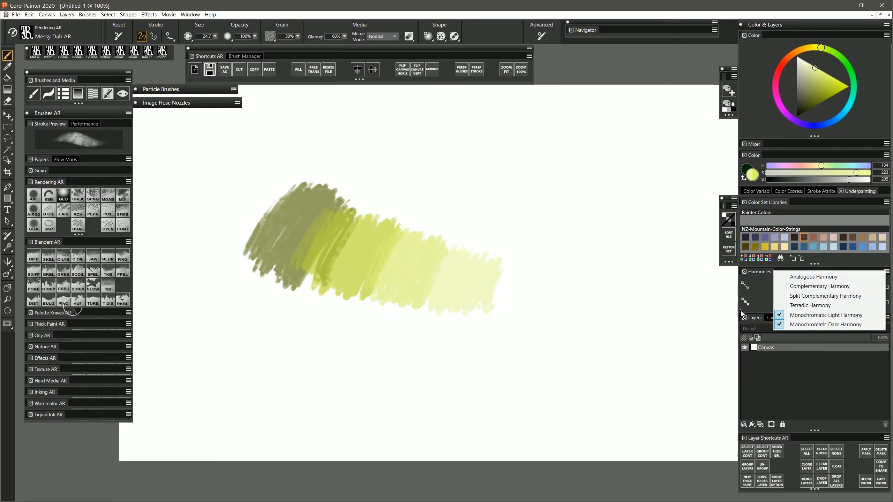
{"action": "left_click", "coordinate": [815, 315]}
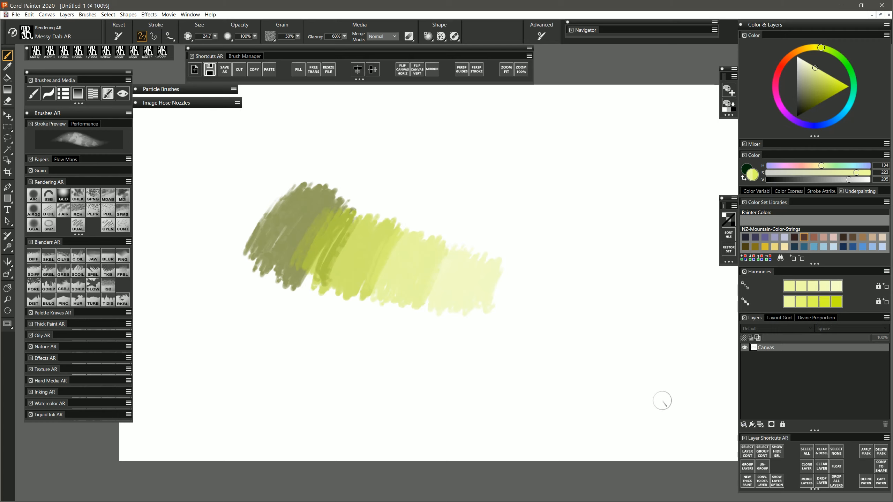
{"action": "left_click", "coordinate": [887, 271]}
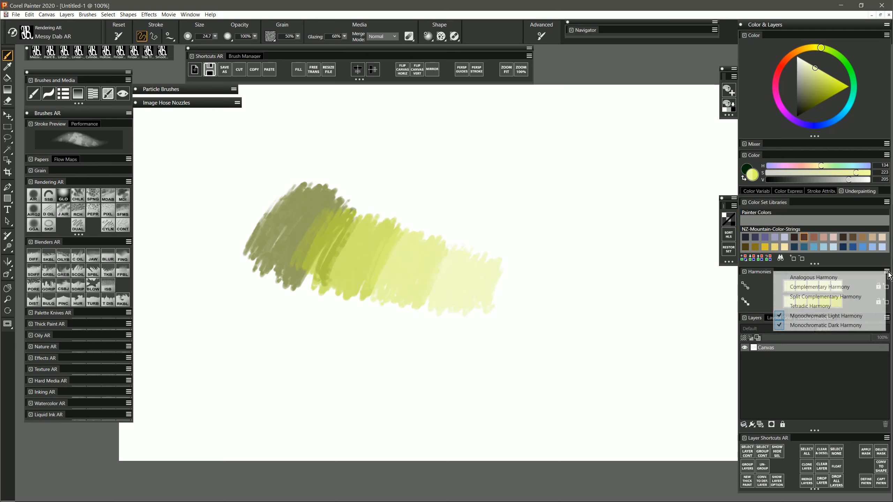
{"action": "left_click", "coordinate": [855, 287]}
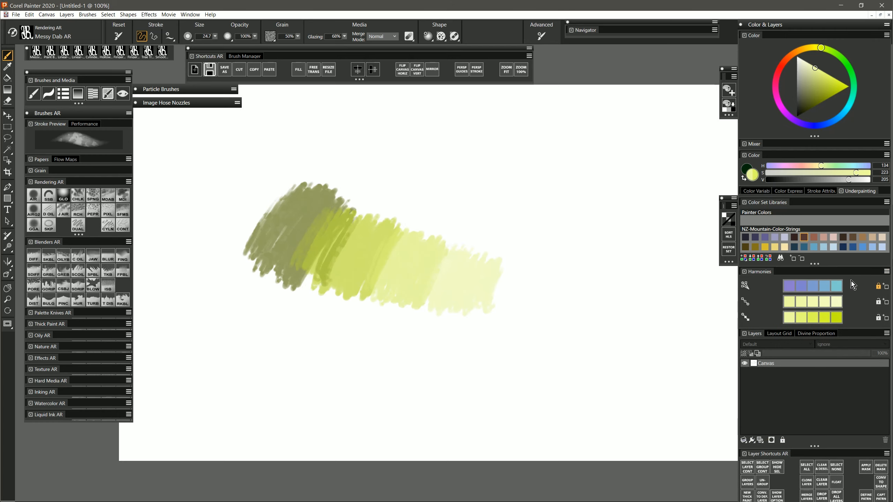
{"action": "left_click", "coordinate": [792, 289]}
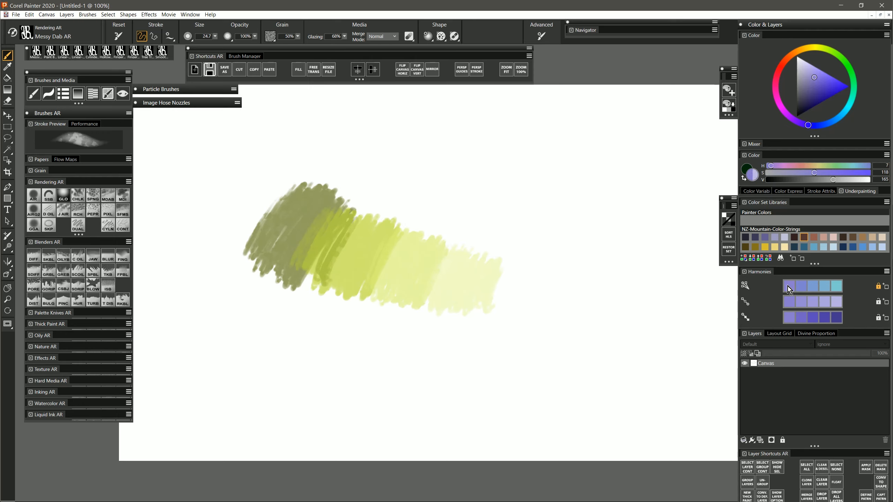
{"action": "left_click_drag", "start_coordinate": [528, 249], "coordinate": [549, 292]}
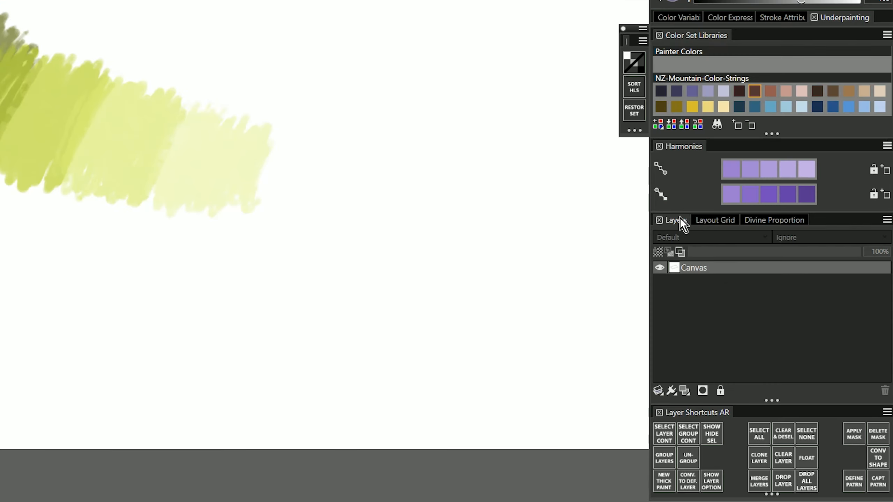
Preview the Layout Grid and Divine Proportion overlays on the canvas, turn each off again, and return to the Layers panel.
{"action": "left_click", "coordinate": [727, 221]}
{"action": "left_click", "coordinate": [658, 236]}
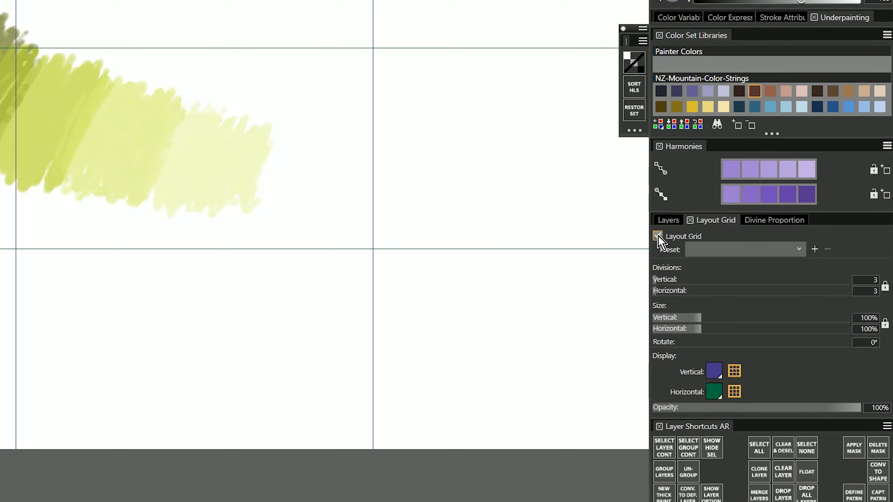
{"action": "left_click", "coordinate": [658, 236]}
{"action": "left_click", "coordinate": [770, 220]}
{"action": "left_click", "coordinate": [658, 236]}
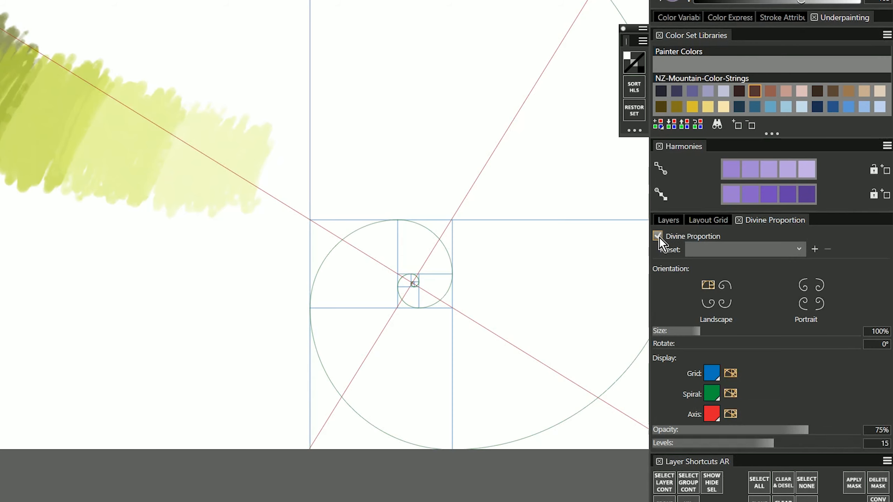
{"action": "left_click", "coordinate": [658, 236]}
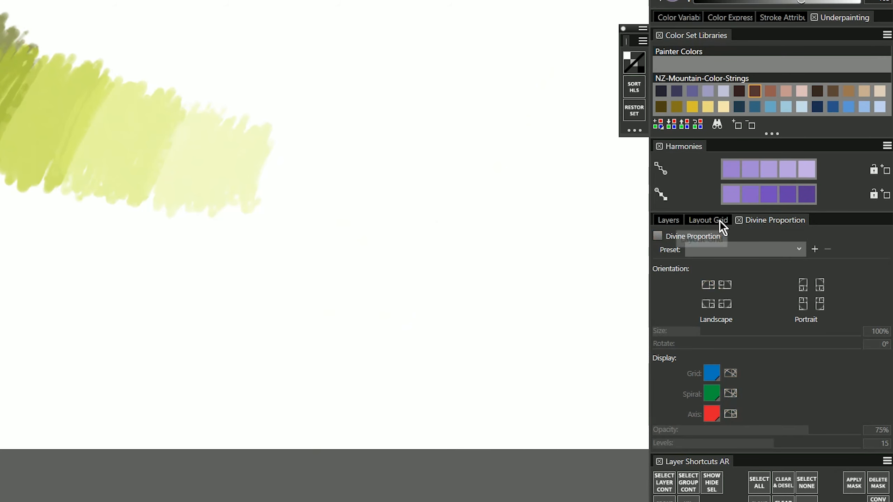
{"action": "left_click", "coordinate": [715, 220]}
{"action": "left_click", "coordinate": [668, 220]}
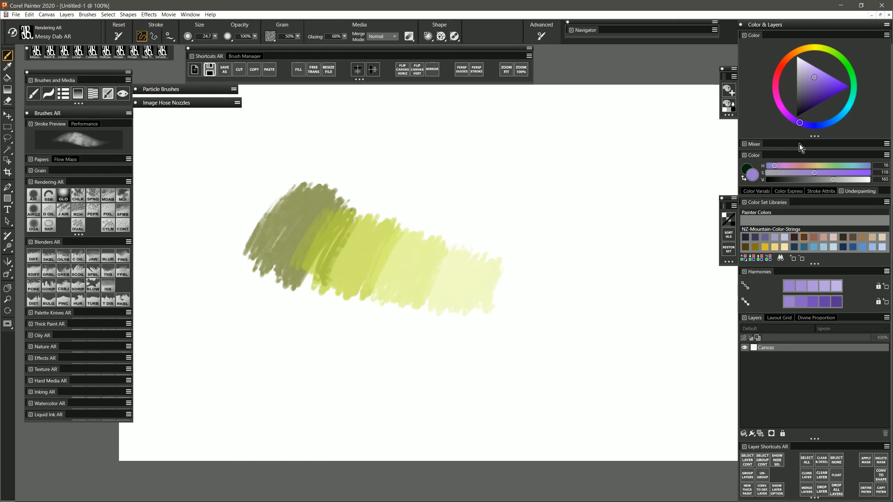
Expand the Mixer, collapse the color wheel panel above it, and enlarge the mixer pad to show the whole wheel.
{"action": "left_click", "coordinate": [756, 144]}
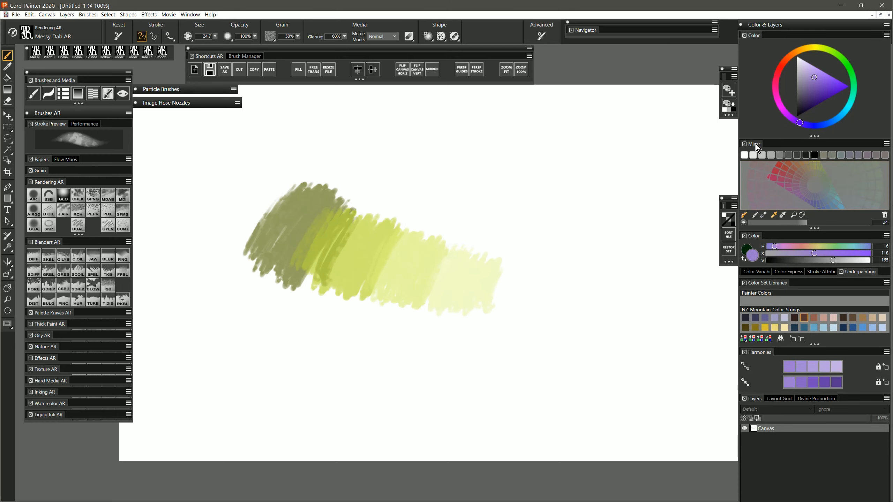
{"action": "left_click", "coordinate": [757, 37]}
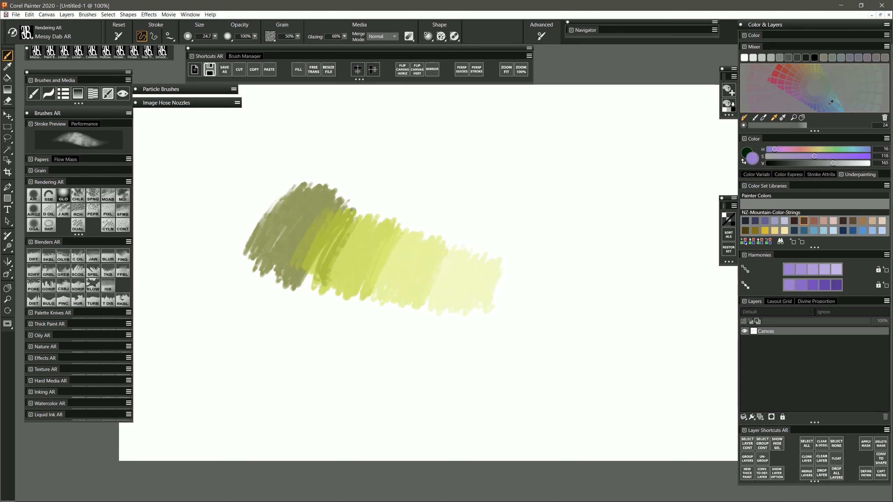
{"action": "left_click_drag", "start_coordinate": [814, 149], "coordinate": [820, 229]}
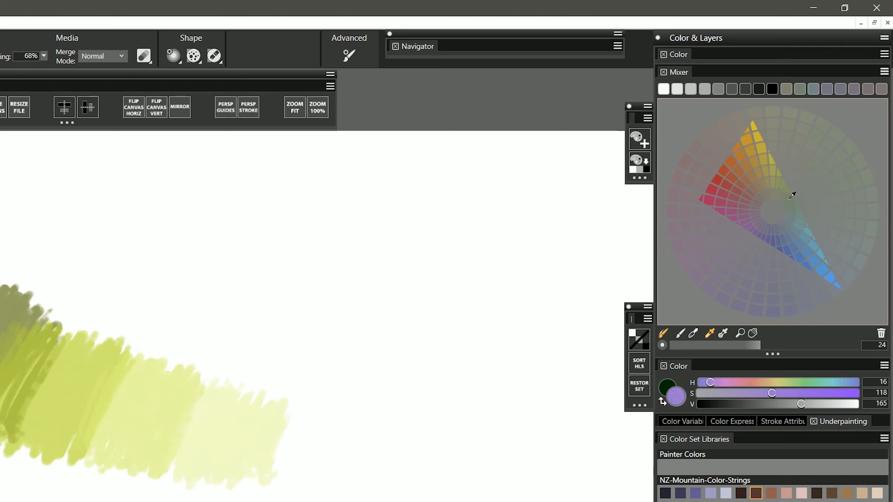
Restore the YURMBY AR HSL wheel on the mixer pad.
{"action": "left_click", "coordinate": [884, 72]}
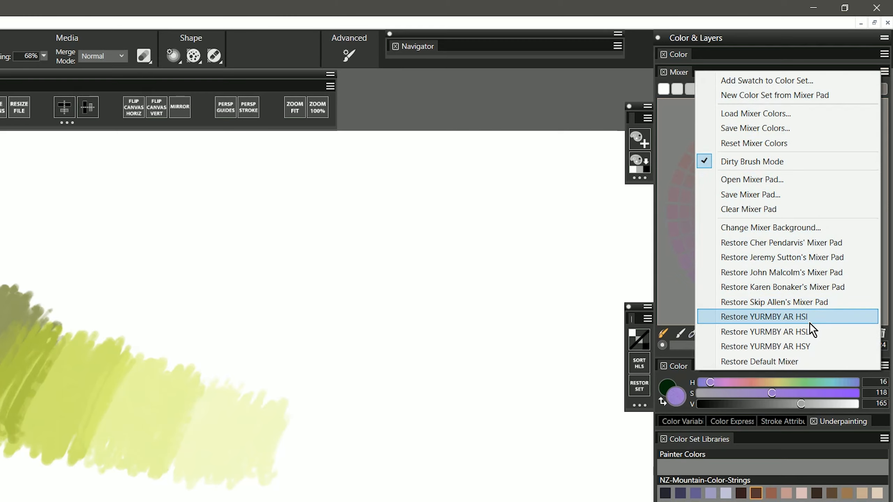
{"action": "left_click", "coordinate": [808, 334]}
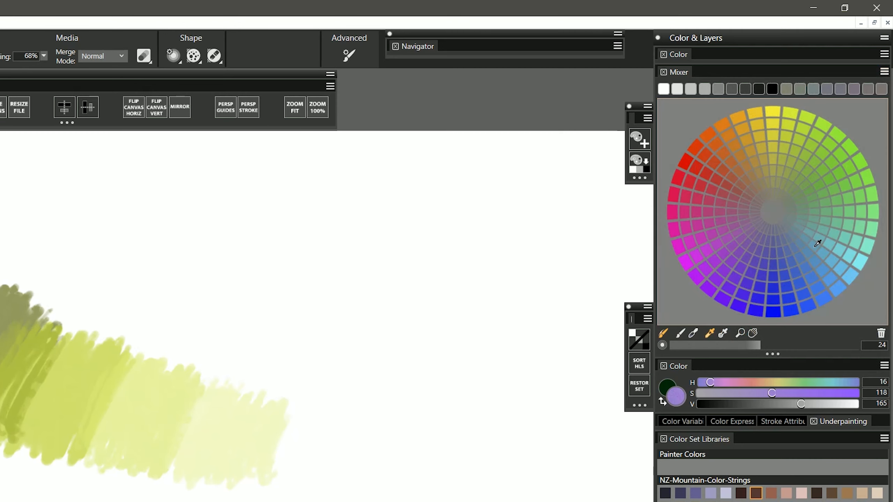
{"action": "left_click", "coordinate": [683, 55]}
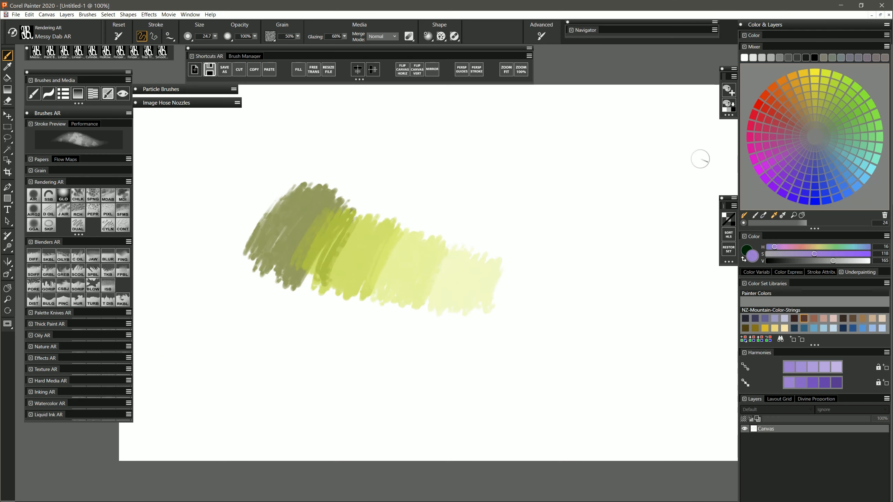
Open a new document from the gamut-masking.rif template.
{"action": "left_click", "coordinate": [16, 15]}
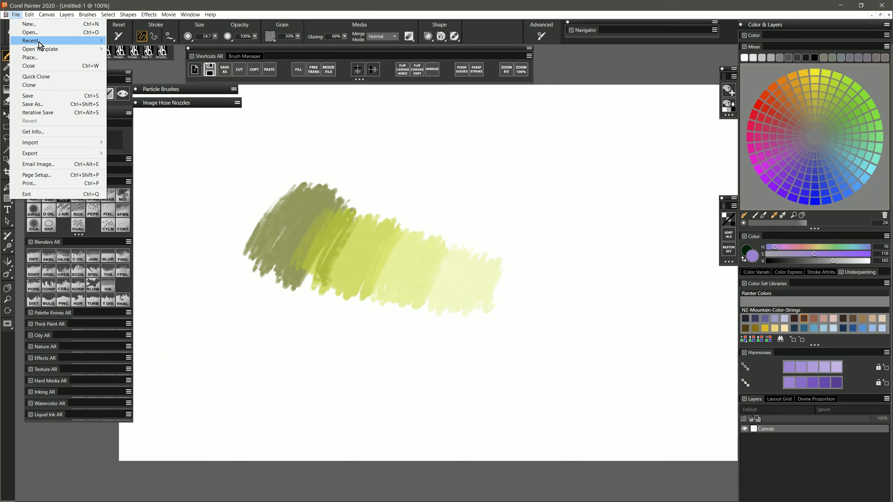
{"action": "mouse_move", "coordinate": [94, 49]}
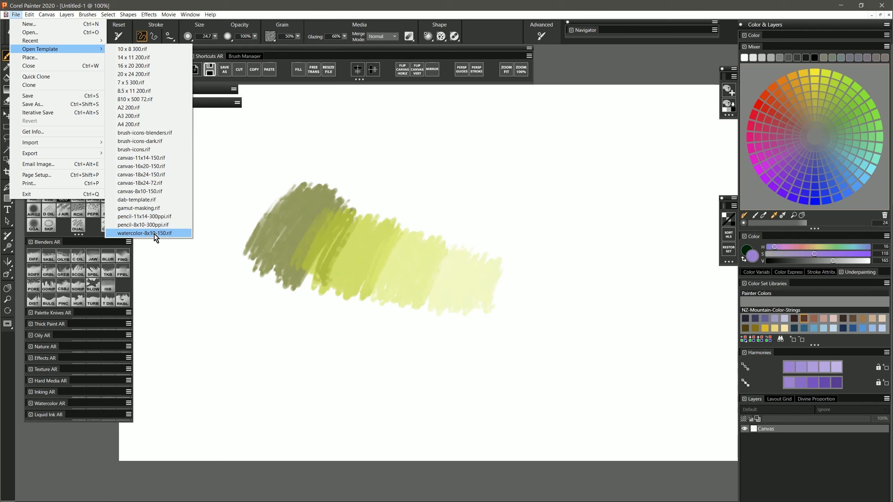
{"action": "left_click", "coordinate": [155, 208]}
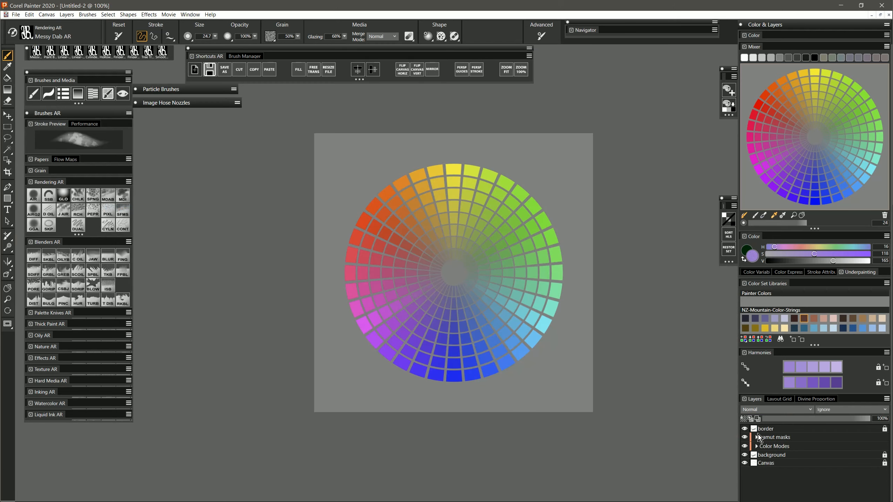
Show the Complimentary layer in the gamut masks group and rotate that mask slightly clockwise over the color wheel.
{"action": "left_click", "coordinate": [757, 437]}
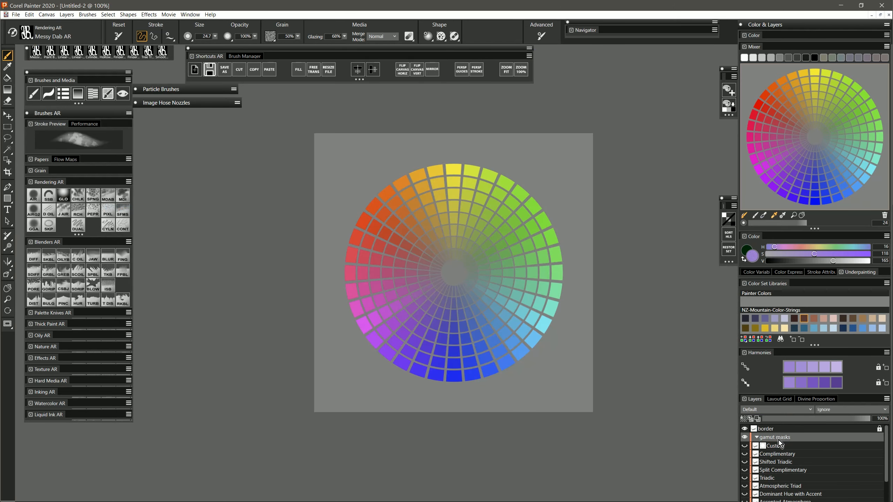
{"action": "left_click", "coordinate": [745, 454]}
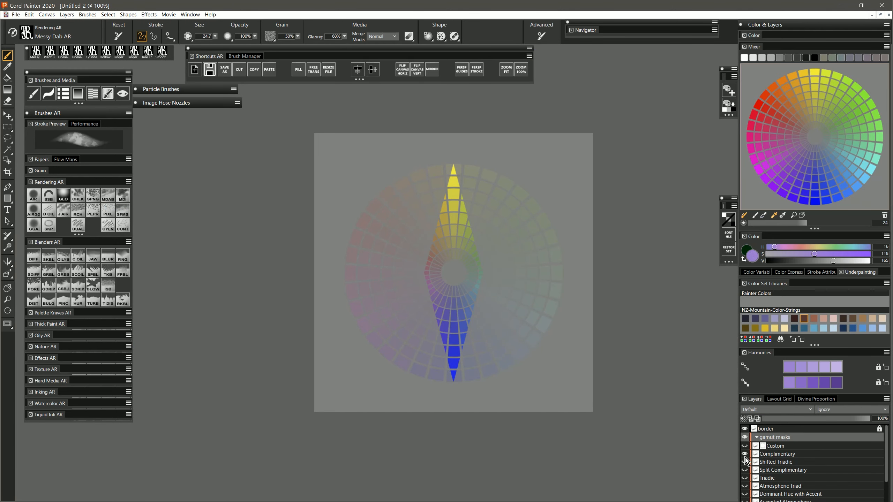
{"action": "left_click_drag", "start_coordinate": [594, 134], "coordinate": [618, 223]}
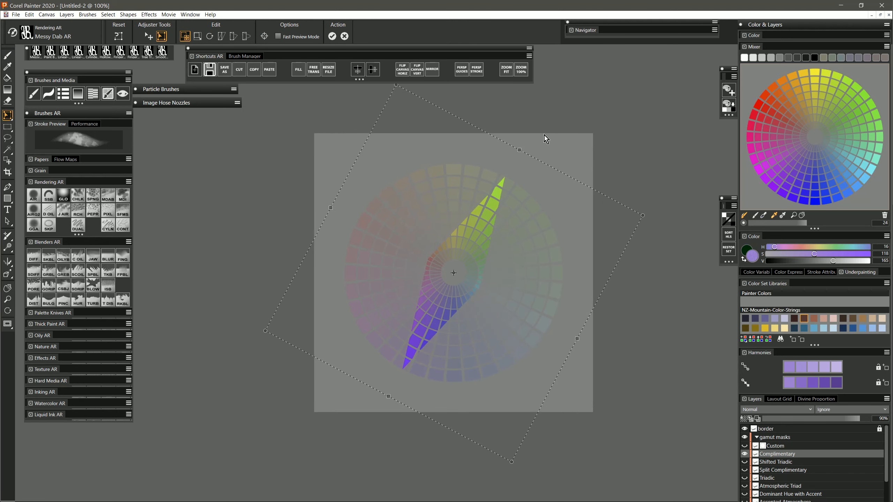
{"action": "left_click", "coordinate": [344, 36]}
Save the masked wheel image as a PNG named test in the gamut masks folder, accepting the export options.
{"action": "left_click", "coordinate": [225, 69]}
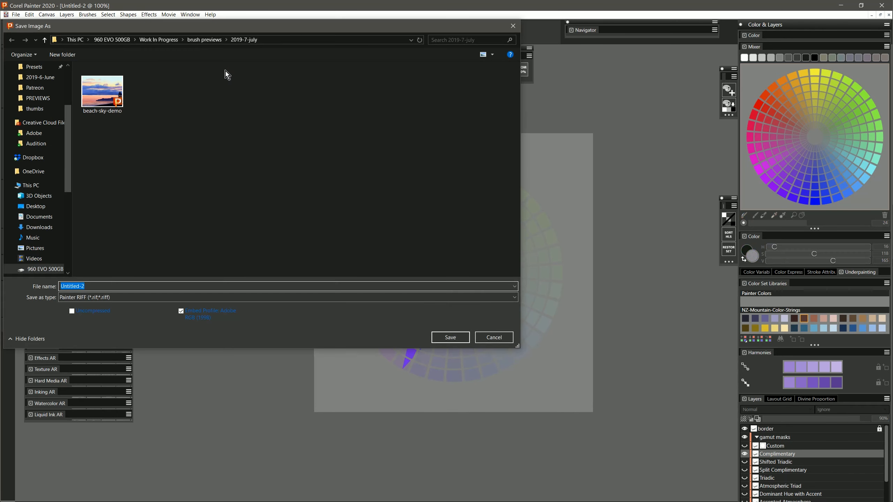
{"action": "left_click", "coordinate": [339, 298]}
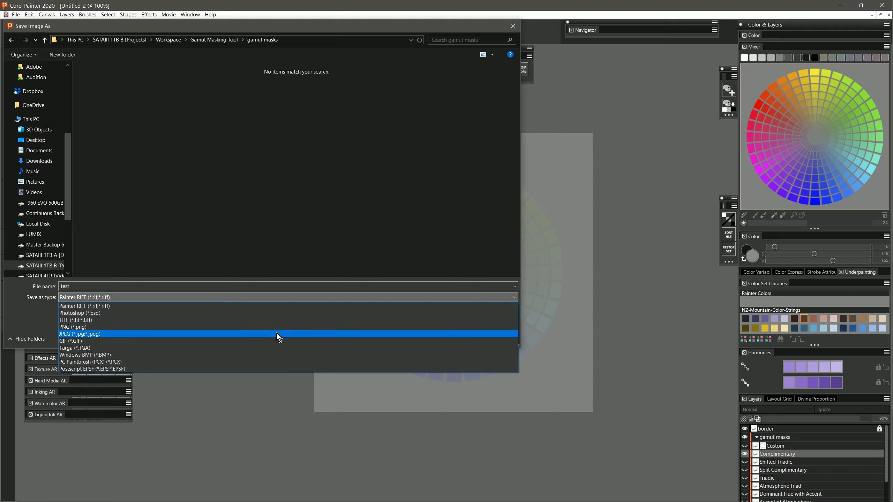
{"action": "left_click", "coordinate": [281, 327]}
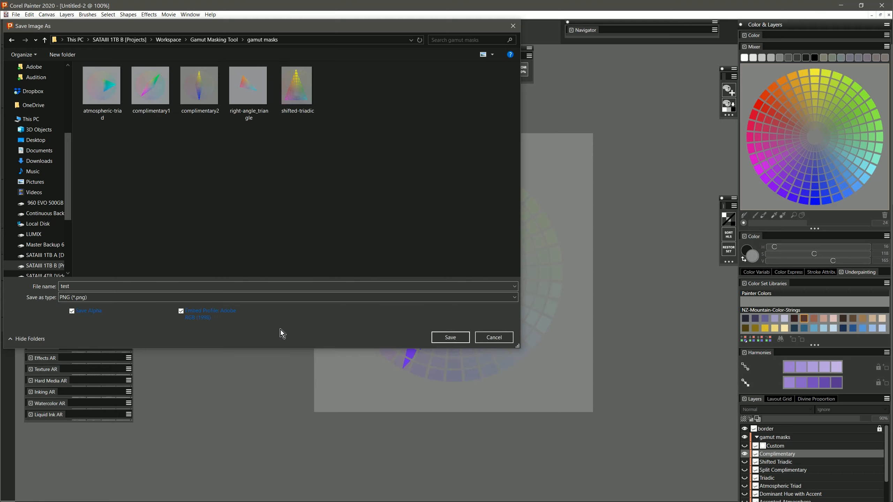
{"action": "left_click", "coordinate": [289, 299]}
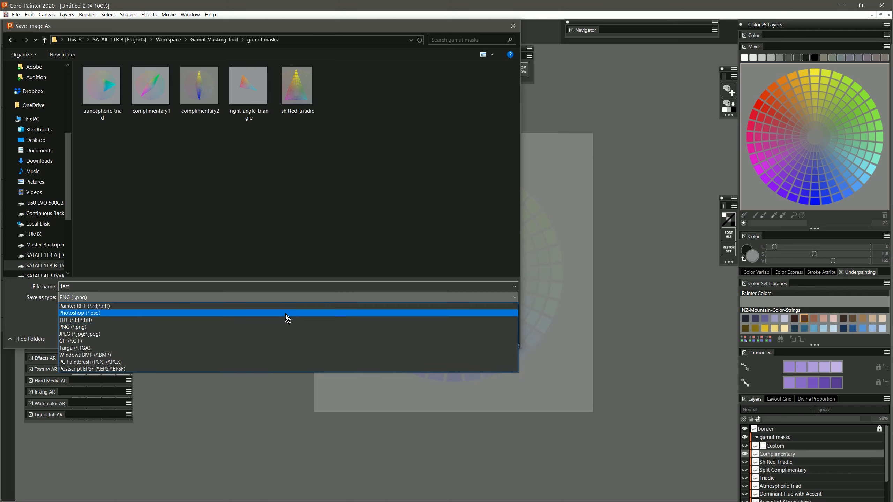
{"action": "left_click", "coordinate": [288, 298]}
{"action": "left_click", "coordinate": [451, 337]}
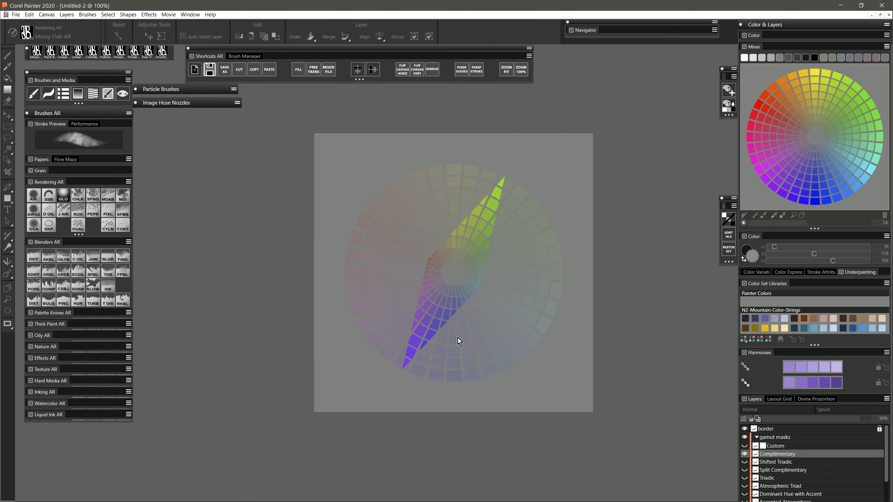
{"action": "left_click", "coordinate": [473, 291]}
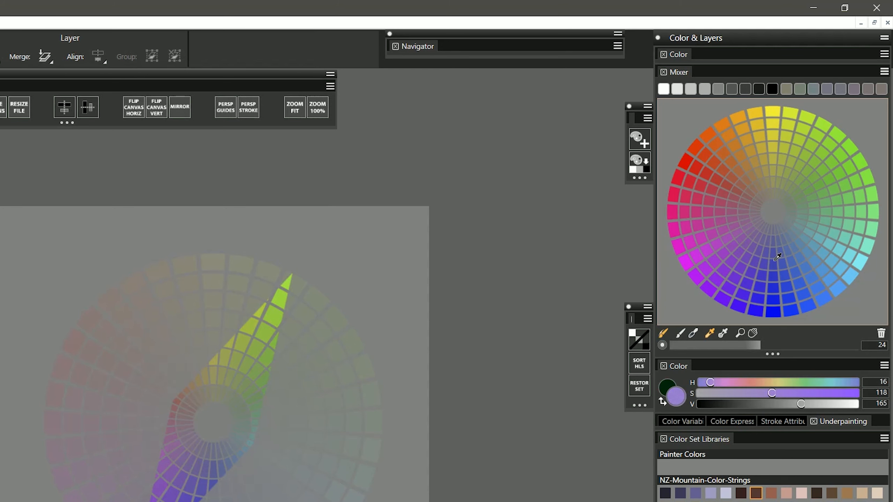
Load the saved test.png gamut mask image as the mixer pad.
{"action": "left_click", "coordinate": [671, 123]}
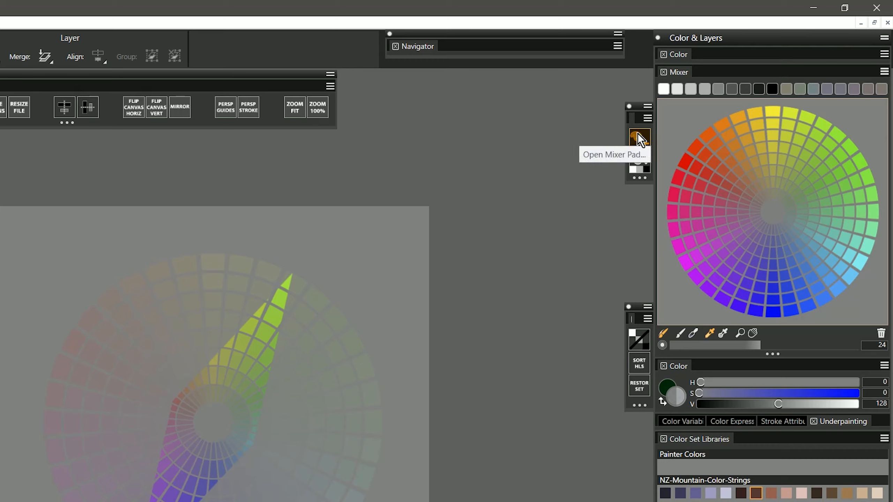
{"action": "left_click", "coordinate": [885, 72]}
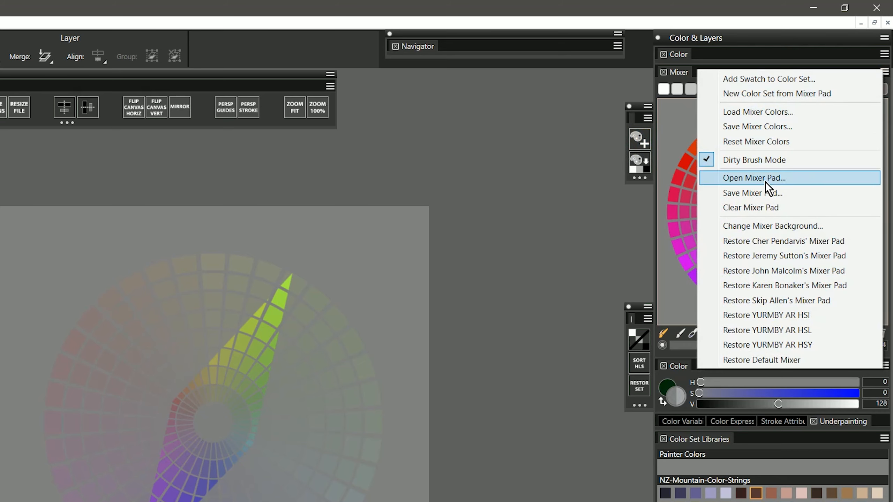
{"action": "left_click", "coordinate": [682, 112]}
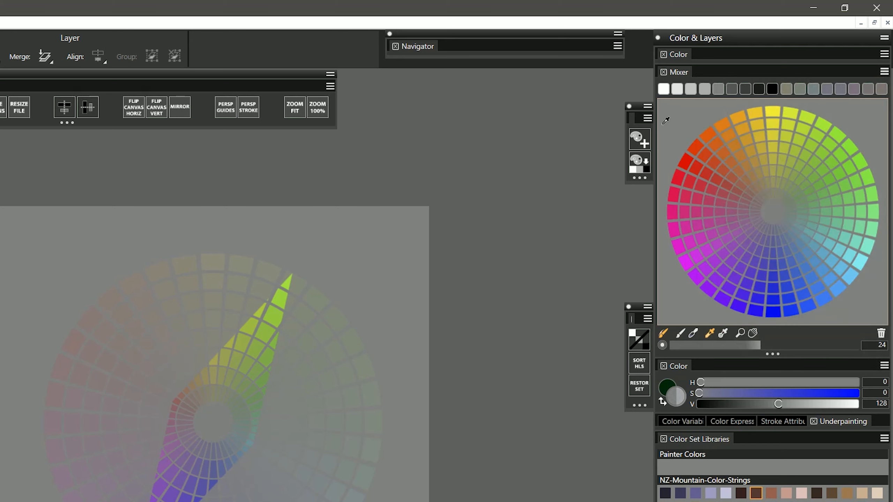
{"action": "left_click", "coordinate": [642, 138]}
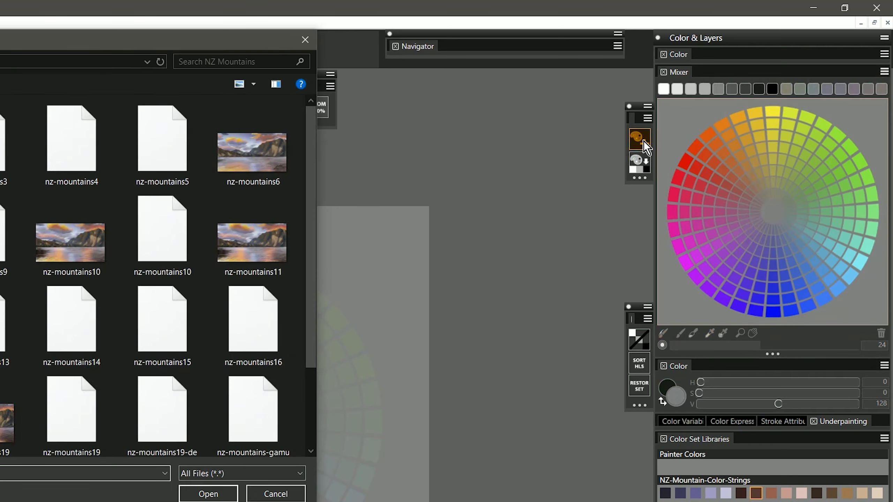
{"action": "key", "text": "Return"}
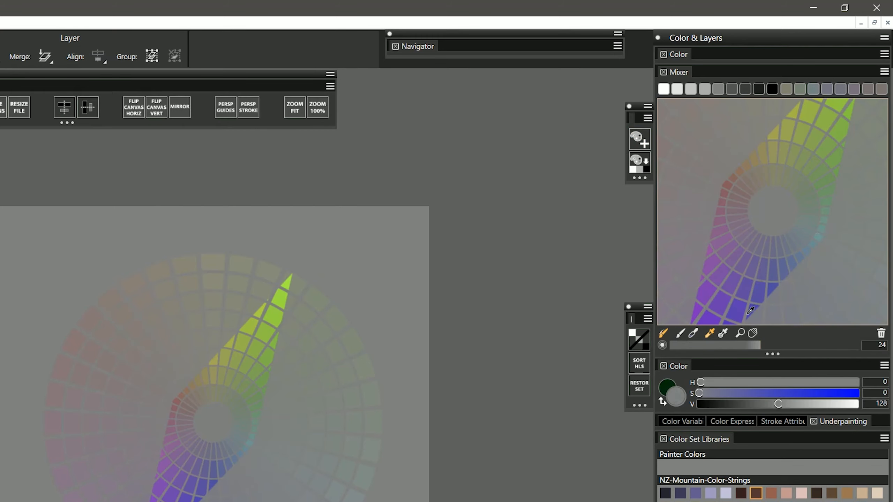
Zoom the mixer pad out to fit the whole masked wheel and sample a bright green from the unmasked area.
{"action": "left_click", "coordinate": [741, 334]}
{"action": "left_click", "coordinate": [777, 212], "text": "ctrl"}
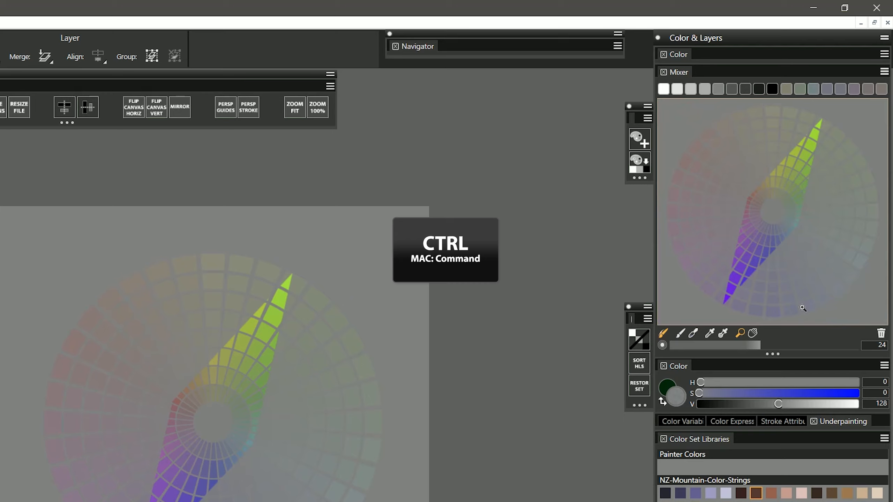
{"action": "left_click", "coordinate": [710, 333]}
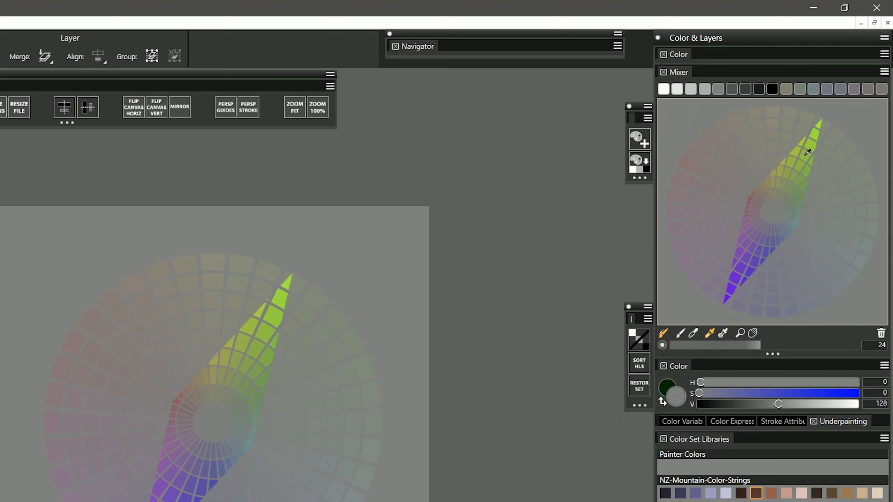
{"action": "left_click", "coordinate": [808, 151]}
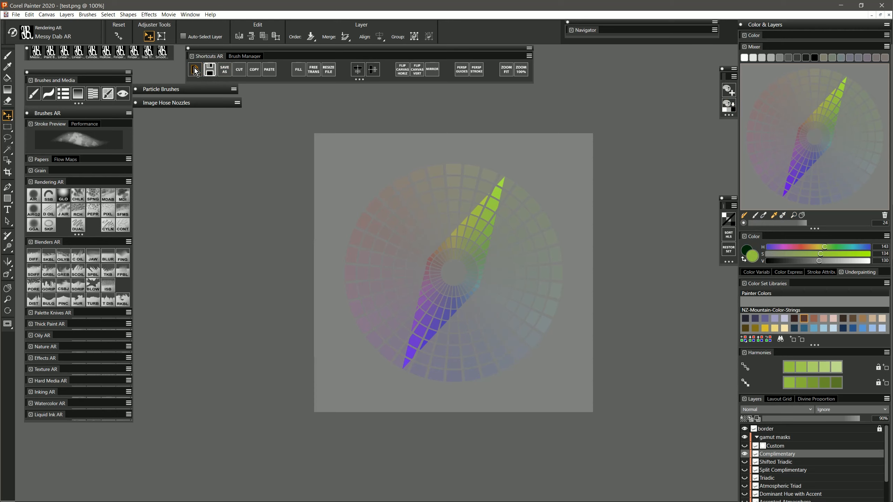
Create a new 1920 x 1080 pixel image at 150 pixels per inch and paint green strokes with Smooth Palette Knife AR.
{"action": "left_click", "coordinate": [194, 69]}
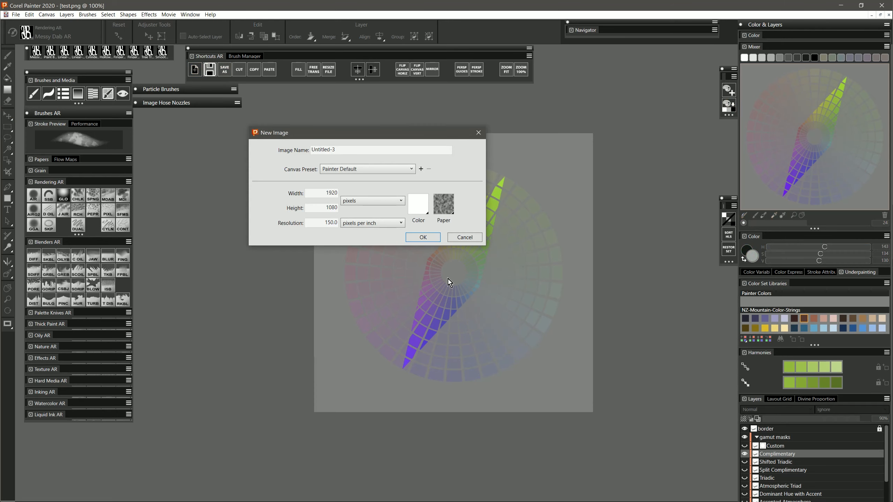
{"action": "left_click", "coordinate": [423, 239]}
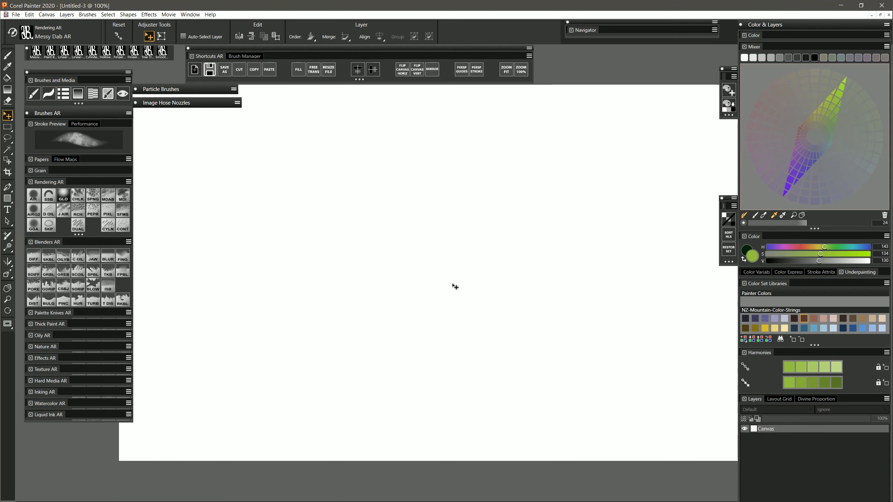
{"action": "mouse_move", "coordinate": [455, 285]}
{"action": "left_mouse_down"}
{"action": "mouse_move", "coordinate": [301, 319]}
{"action": "mouse_move", "coordinate": [501, 314]}
{"action": "mouse_move", "coordinate": [331, 331]}
{"action": "mouse_move", "coordinate": [494, 307]}
{"action": "mouse_move", "coordinate": [330, 344]}
{"action": "mouse_move", "coordinate": [414, 334]}
{"action": "left_mouse_up"}
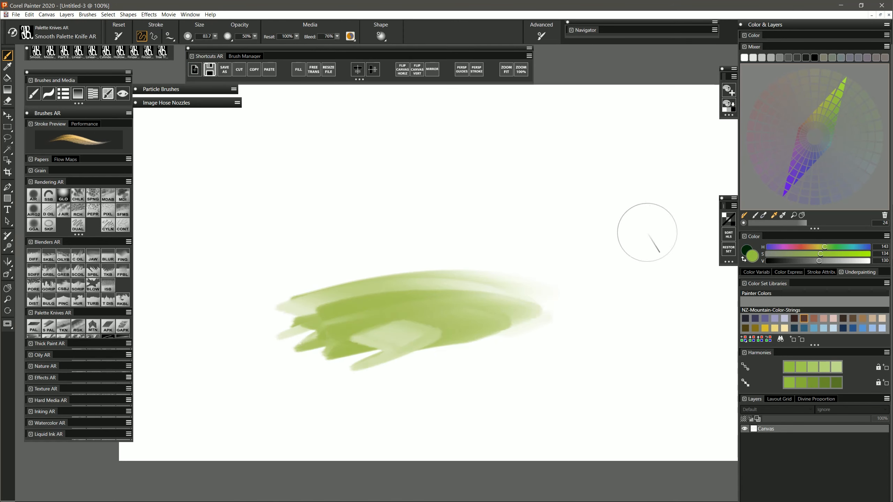
Paint overlapping purple, slate blue and ochre strokes around the green ones, sampling each color from the masked wheel.
{"action": "left_click", "coordinate": [802, 162]}
{"action": "mouse_move", "coordinate": [475, 235]}
{"action": "left_mouse_down"}
{"action": "mouse_move", "coordinate": [475, 265]}
{"action": "mouse_move", "coordinate": [458, 268]}
{"action": "left_mouse_up"}
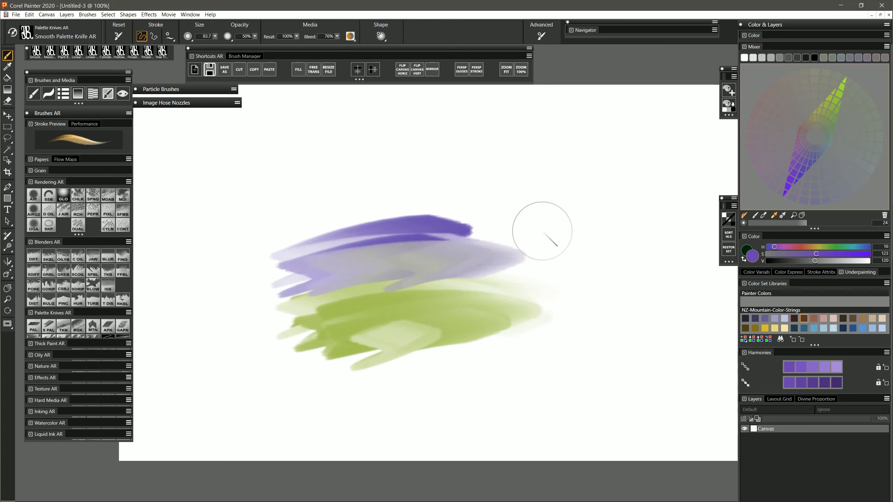
{"action": "left_click", "coordinate": [830, 145]}
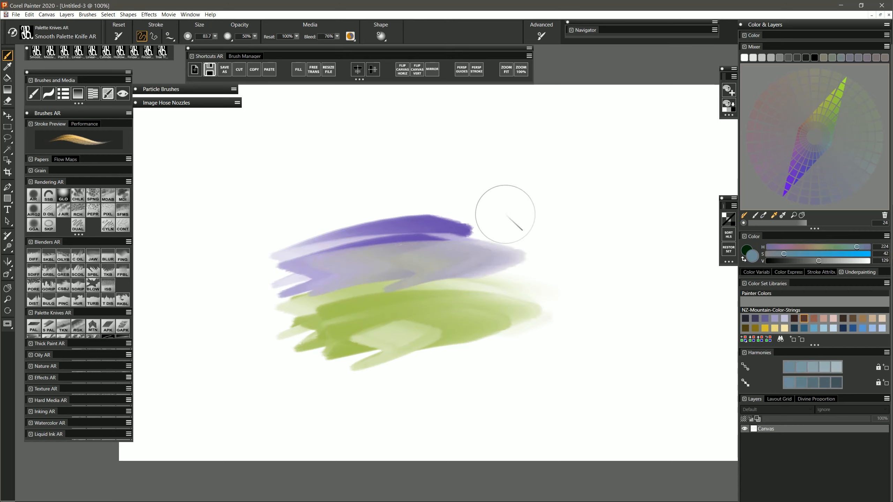
{"action": "mouse_move", "coordinate": [453, 225]}
{"action": "left_mouse_down"}
{"action": "mouse_move", "coordinate": [582, 229]}
{"action": "mouse_move", "coordinate": [551, 218]}
{"action": "mouse_move", "coordinate": [528, 259]}
{"action": "mouse_move", "coordinate": [562, 282]}
{"action": "left_mouse_up"}
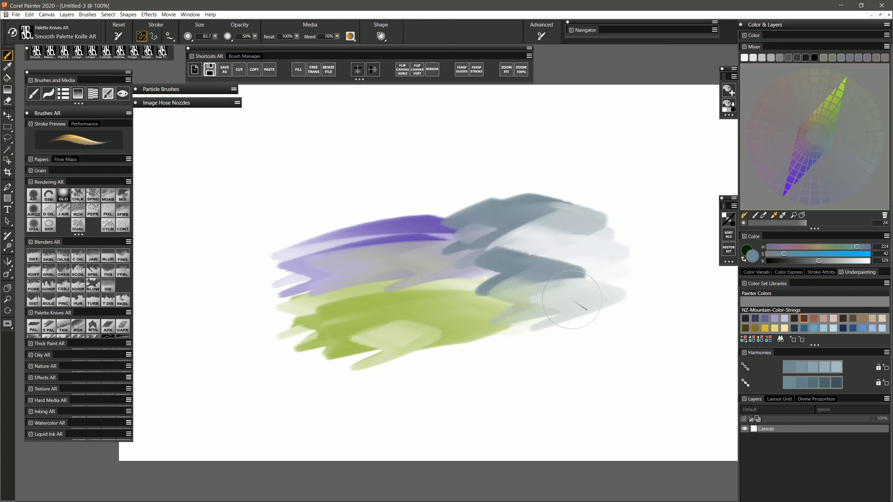
{"action": "left_click", "coordinate": [816, 110]}
{"action": "mouse_move", "coordinate": [450, 301]}
{"action": "left_mouse_down"}
{"action": "mouse_move", "coordinate": [597, 299]}
{"action": "mouse_move", "coordinate": [658, 325]}
{"action": "mouse_move", "coordinate": [644, 288]}
{"action": "mouse_move", "coordinate": [633, 302]}
{"action": "mouse_move", "coordinate": [702, 333]}
{"action": "left_mouse_up"}
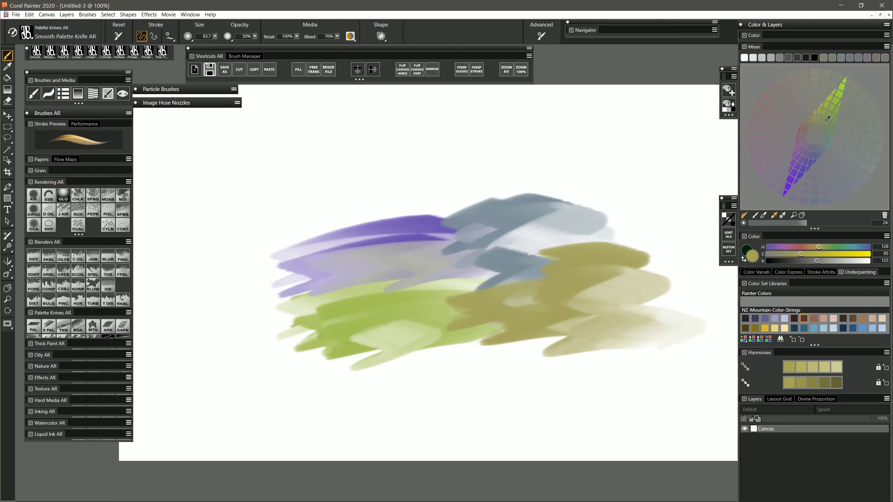
Sample a muted green from the masked wheel and select the Complimentary layer in the test.png document.
{"action": "left_click", "coordinate": [831, 111]}
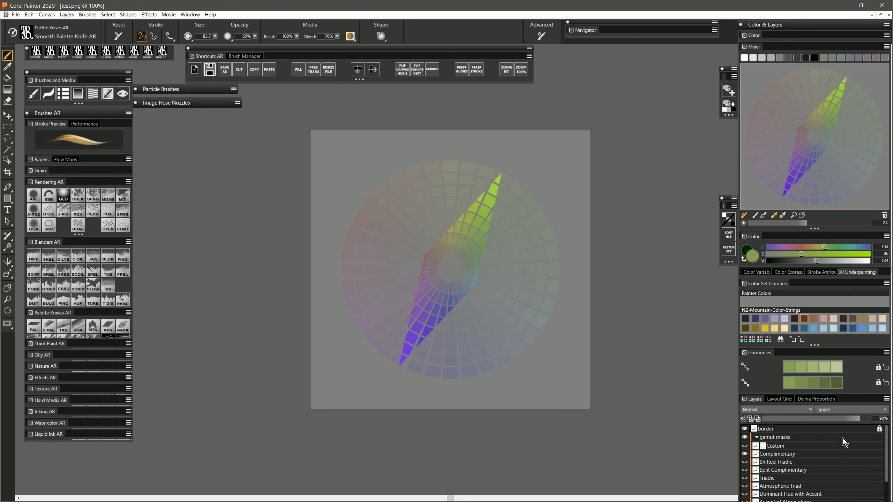
{"action": "left_click", "coordinate": [797, 454]}
{"action": "left_click_drag", "start_coordinate": [839, 392], "coordinate": [874, 393]}
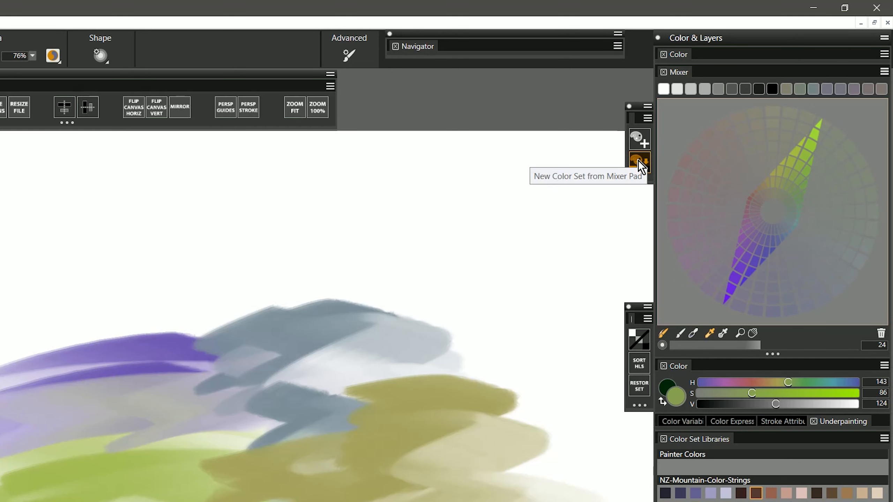
Create a new color set from the mixer pad with a maximum of 26 colors.
{"action": "left_click", "coordinate": [640, 161]}
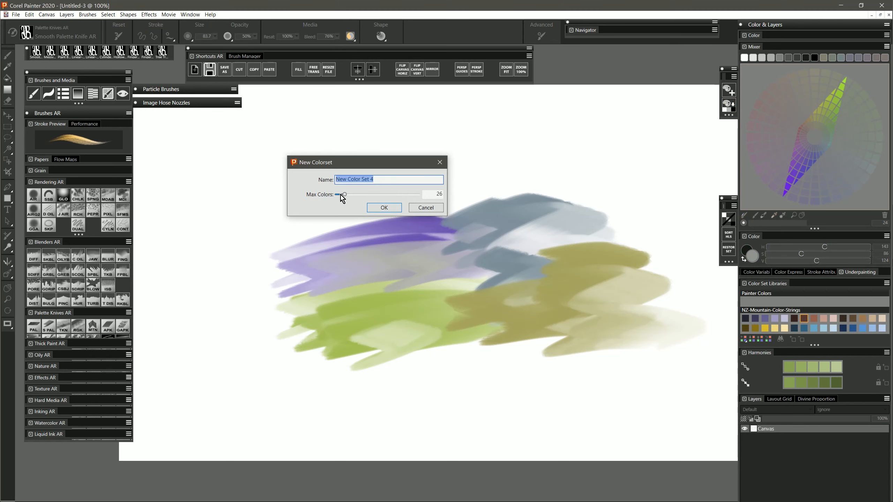
{"action": "left_click", "coordinate": [392, 208]}
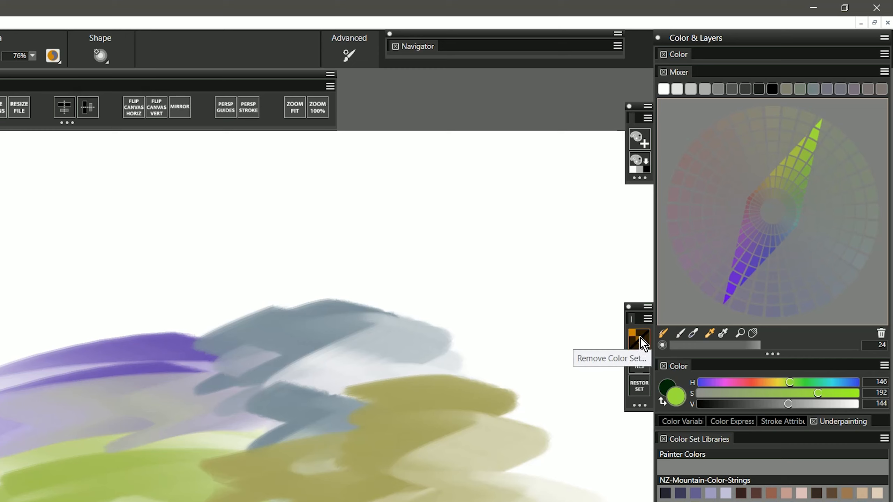
Remove the New Color Set 4 and NZ-Mountain-Color-Strings color sets from the library.
{"action": "left_click", "coordinate": [641, 337]}
{"action": "left_click", "coordinate": [392, 200]}
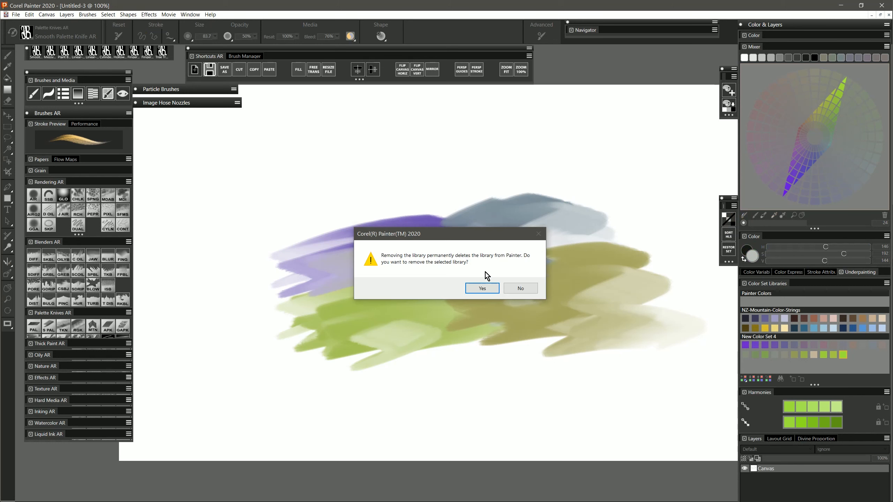
{"action": "left_click", "coordinate": [483, 289]}
{"action": "left_click", "coordinate": [390, 201]}
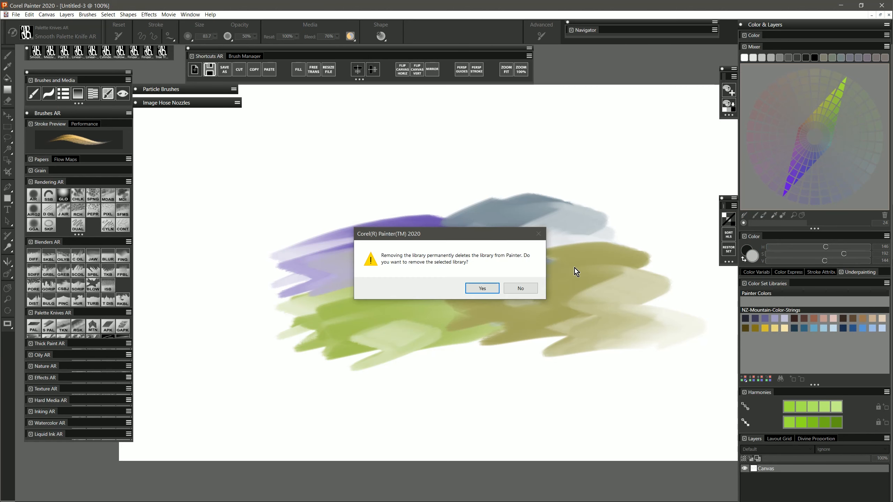
{"action": "left_click", "coordinate": [482, 287]}
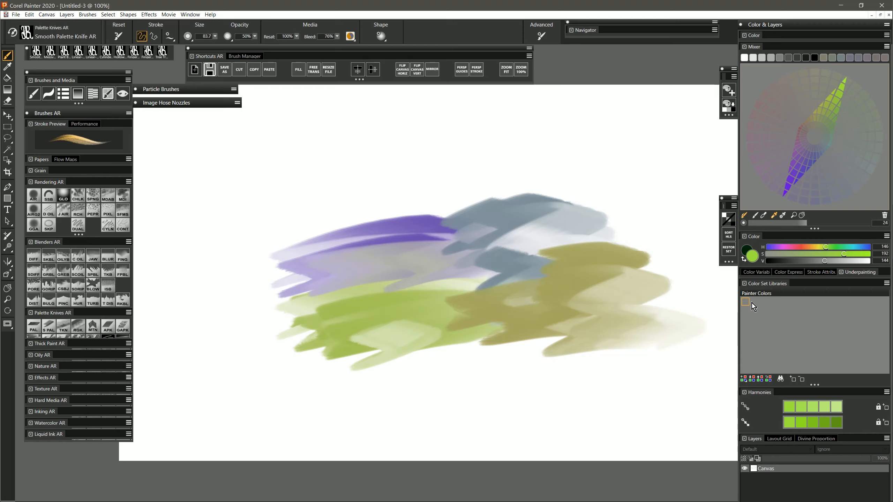
Sample a bright green, muted purple, vivid purple, tan and muted teal from the masked wheel, adding each to the Painter Colors set.
{"action": "left_click", "coordinate": [842, 93]}
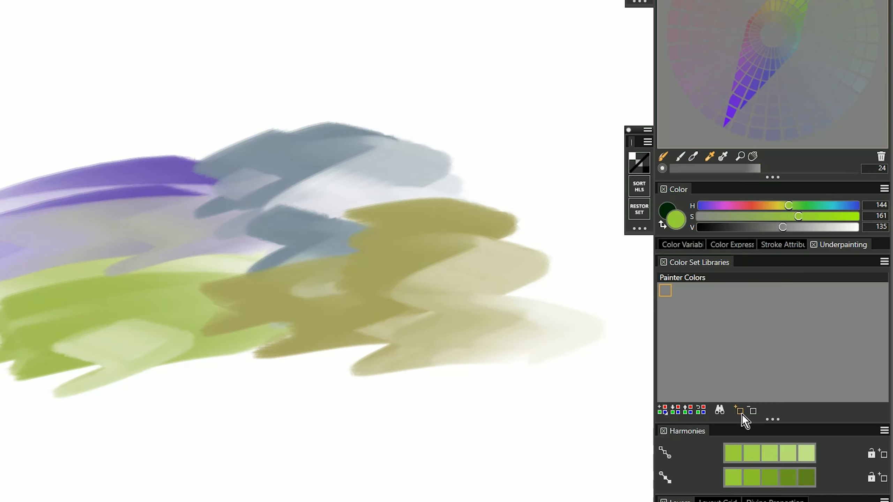
{"action": "left_click", "coordinate": [741, 411]}
{"action": "left_click", "coordinate": [763, 55]}
{"action": "left_click", "coordinate": [741, 411]}
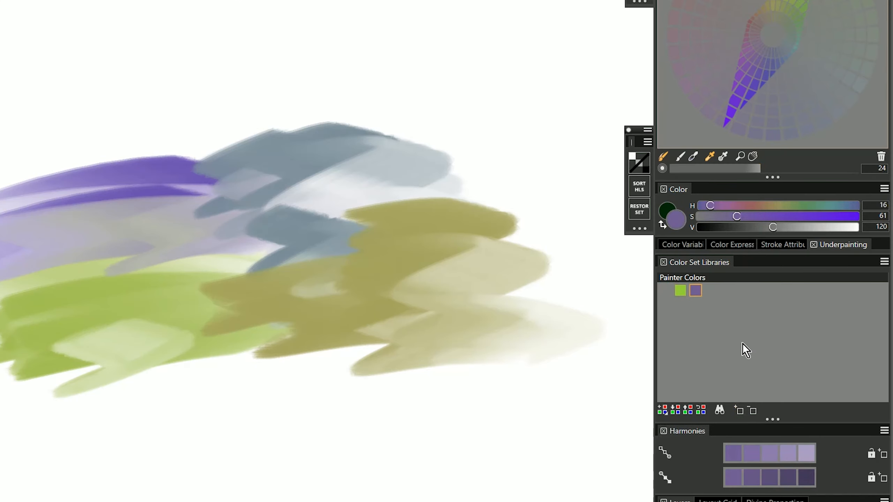
{"action": "left_click", "coordinate": [743, 71]}
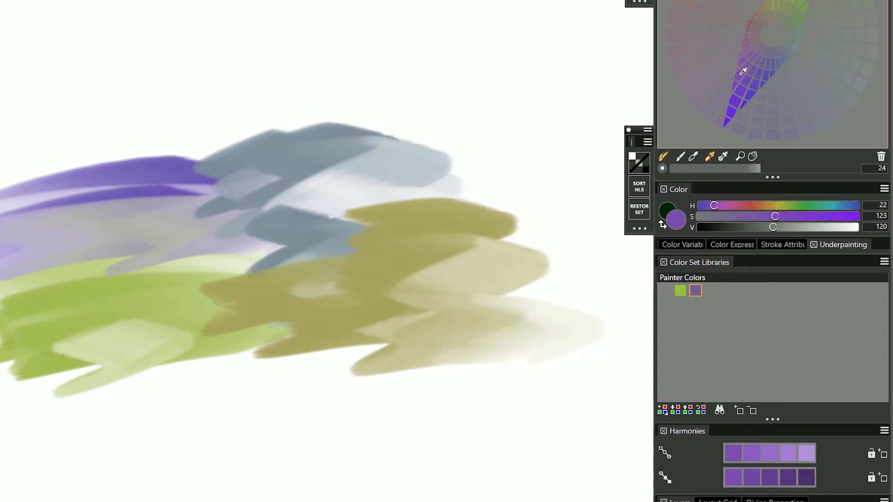
{"action": "left_click", "coordinate": [739, 411]}
{"action": "left_click", "coordinate": [773, 46]}
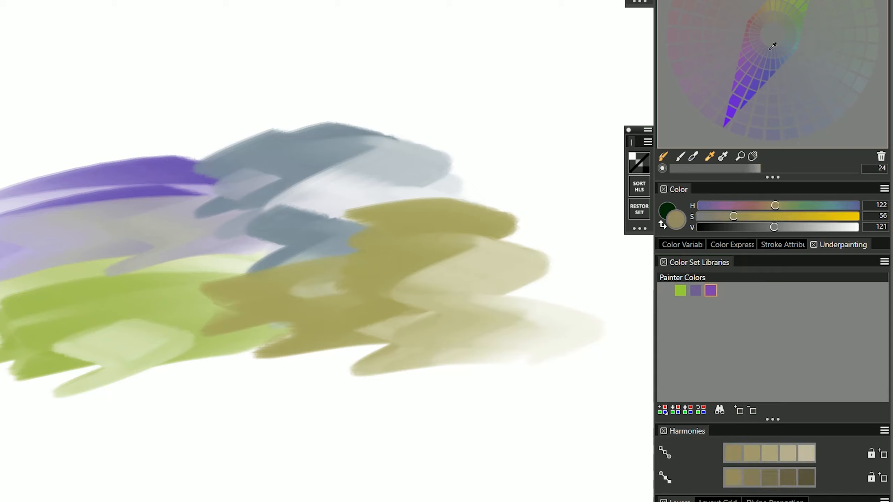
{"action": "left_click", "coordinate": [740, 410]}
{"action": "left_click", "coordinate": [798, 42]}
{"action": "left_click", "coordinate": [740, 411]}
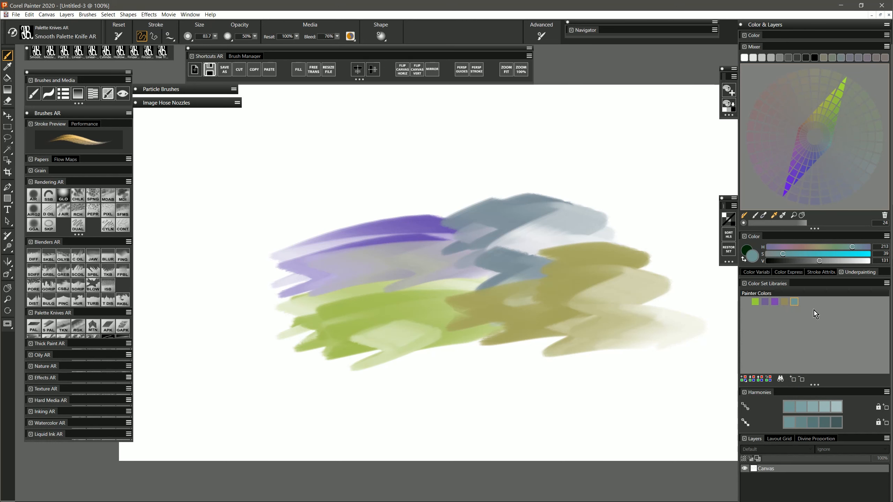
Add a light teal tint from Harmonies to the Painter Colors set and pick a darker teal harmony shade as the current color.
{"action": "left_click", "coordinate": [838, 410]}
{"action": "left_click", "coordinate": [793, 379]}
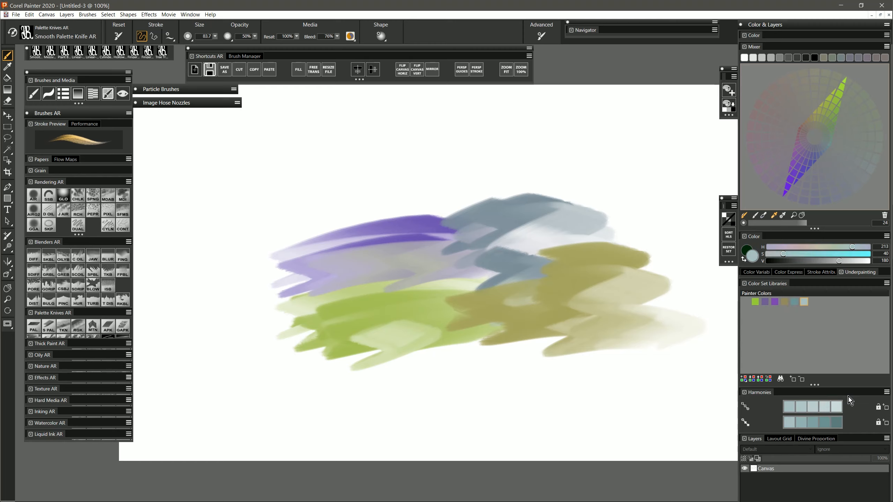
{"action": "left_click", "coordinate": [839, 404]}
{"action": "left_click", "coordinate": [831, 420]}
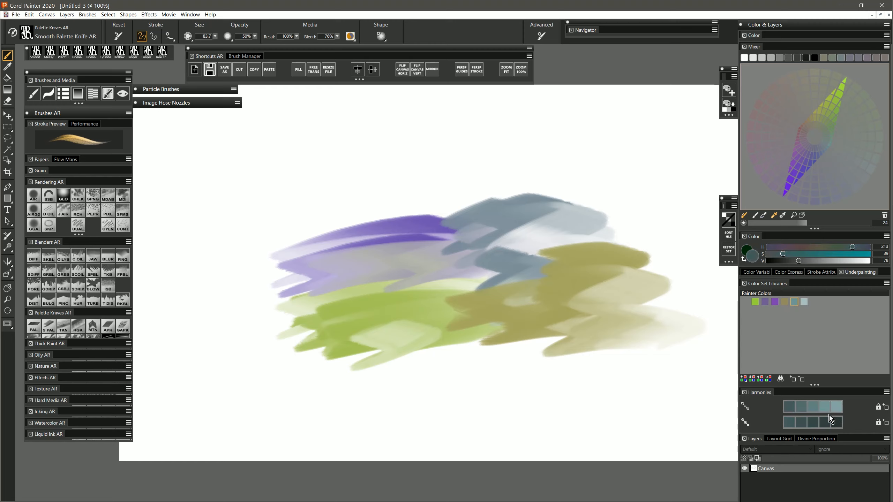
Add three darker teal shades from Harmonies to the Painter Colors set.
{"action": "left_click", "coordinate": [792, 378]}
{"action": "left_click", "coordinate": [794, 302]}
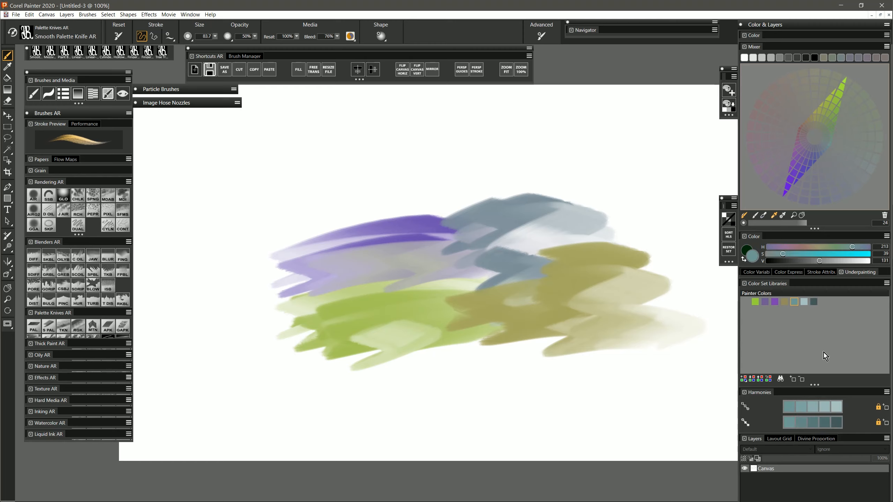
{"action": "left_click", "coordinate": [813, 421]}
{"action": "left_click", "coordinate": [793, 379]}
{"action": "left_click", "coordinate": [827, 421]}
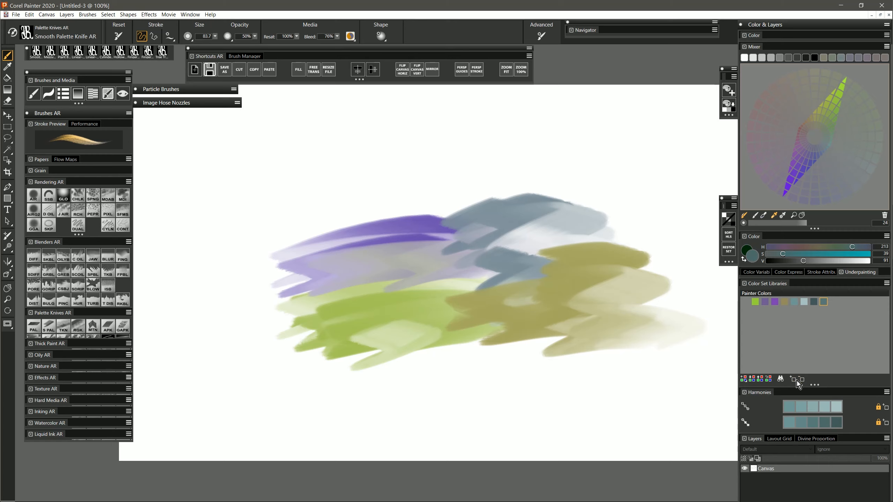
{"action": "left_click", "coordinate": [796, 380]}
{"action": "left_click", "coordinate": [798, 420]}
Make the bright green swatch current and add its darkest and lightest Harmonies shades to the Painter Colors set.
{"action": "left_click", "coordinate": [755, 301]}
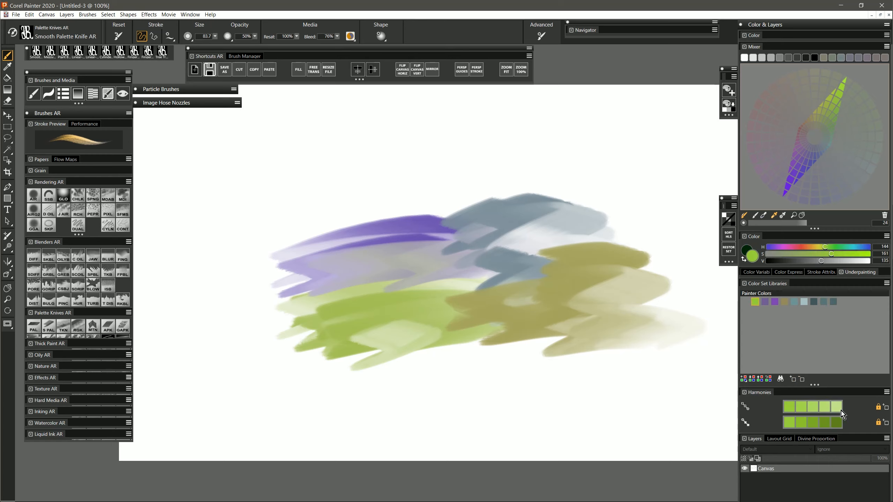
{"action": "left_click", "coordinate": [837, 422]}
{"action": "left_click", "coordinate": [794, 379]}
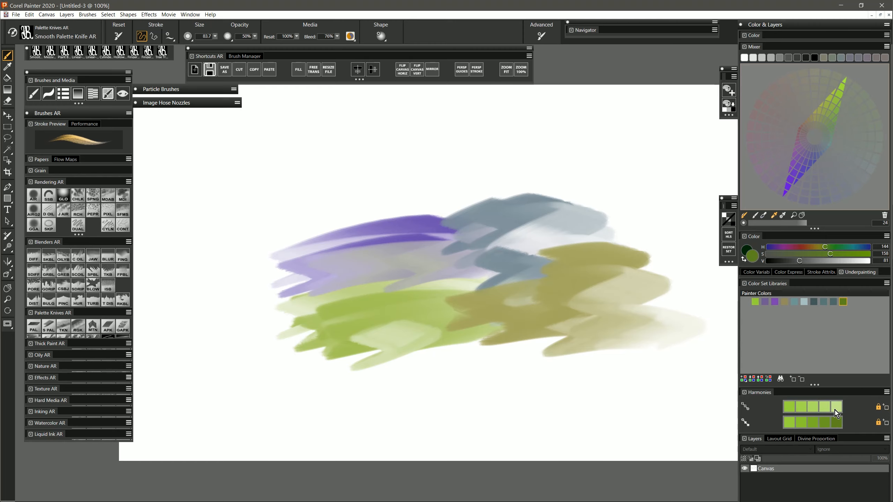
{"action": "left_click", "coordinate": [836, 408]}
{"action": "left_click", "coordinate": [794, 379]}
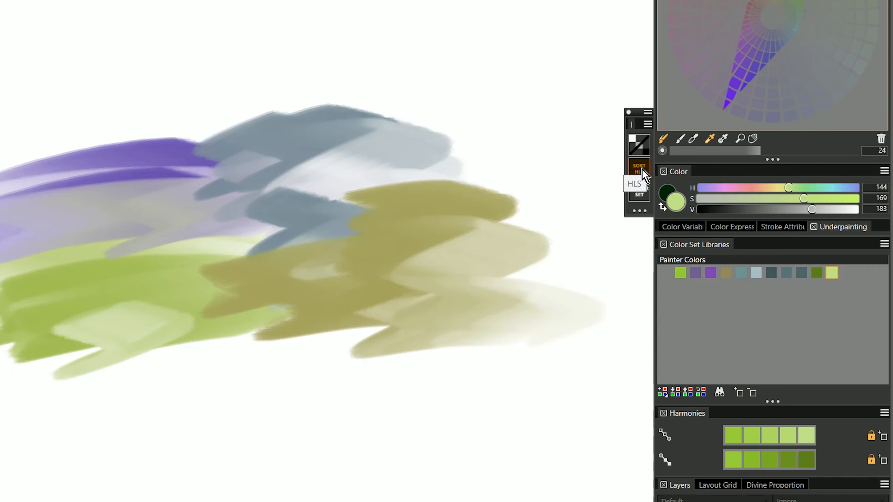
Sort the color set by HLS and restore the Painter Colors library.
{"action": "left_click", "coordinate": [643, 169]}
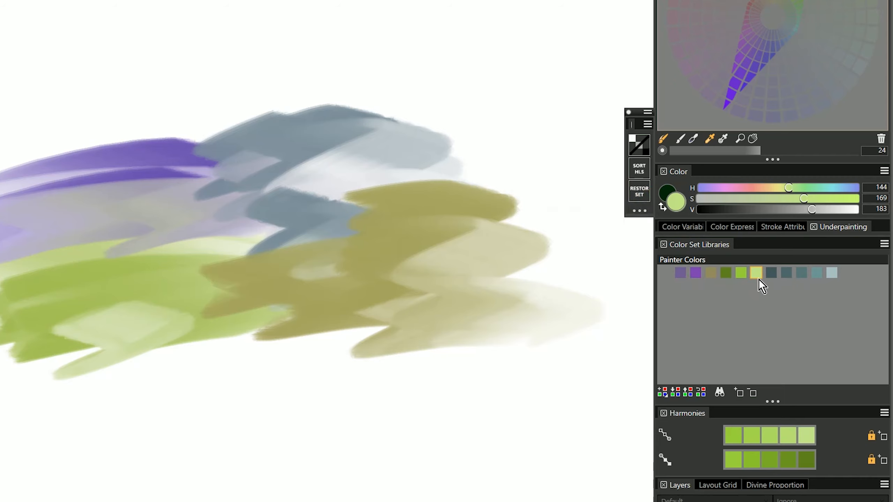
{"action": "left_click", "coordinate": [642, 195]}
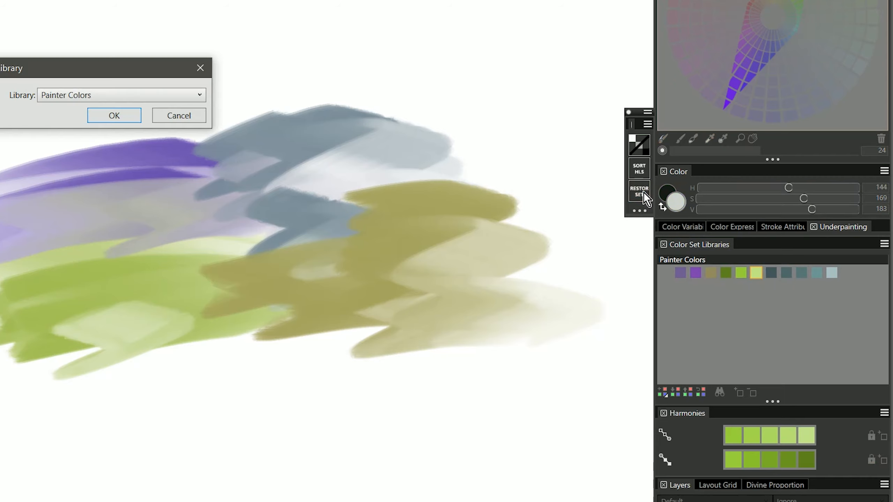
{"action": "left_click", "coordinate": [125, 112]}
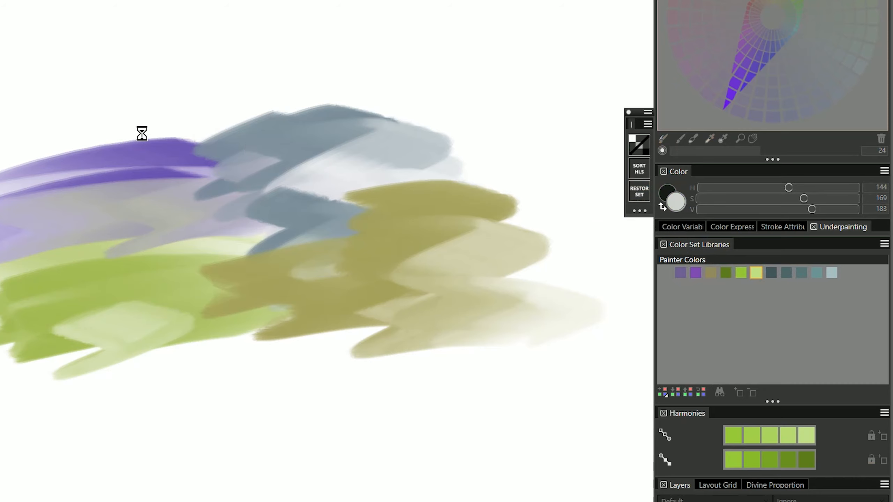
{"action": "left_click", "coordinate": [259, 252]}
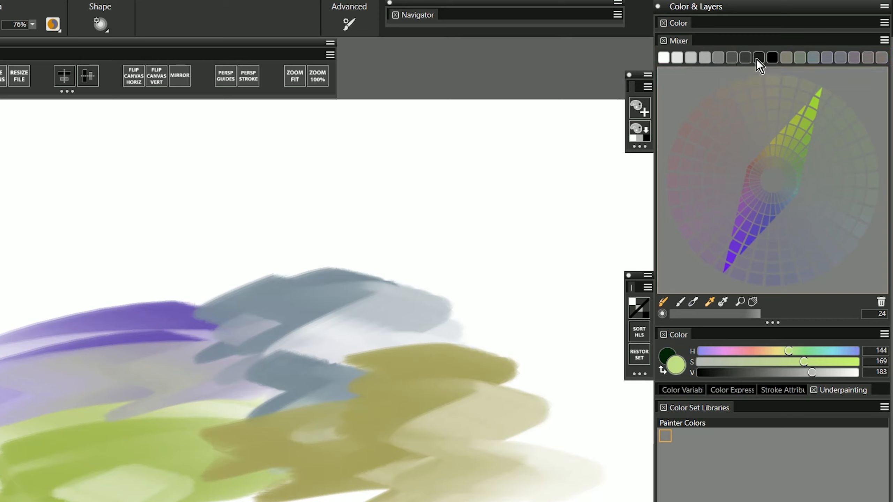
Paint warm gray, blue-gray and purple-gray patches above the blue strokes using the muted mixer swatches.
{"action": "left_click", "coordinate": [787, 59]}
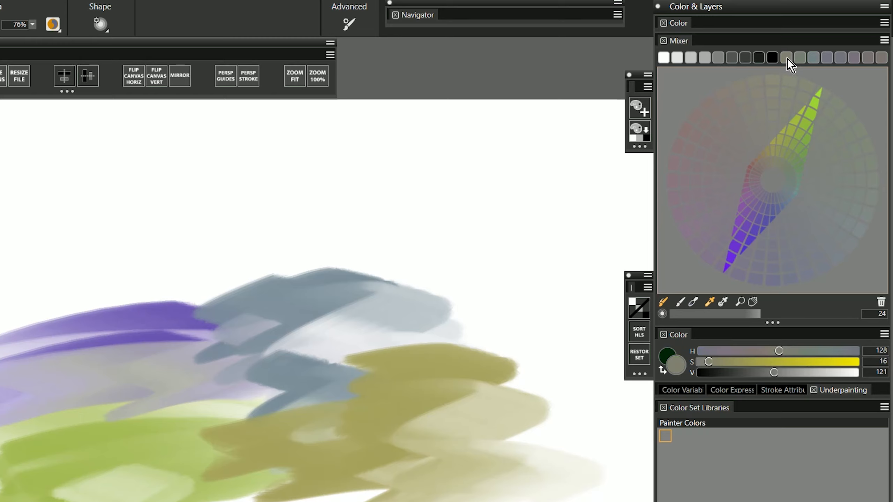
{"action": "mouse_move", "coordinate": [309, 211]}
{"action": "left_mouse_down"}
{"action": "mouse_move", "coordinate": [303, 199]}
{"action": "mouse_move", "coordinate": [328, 240]}
{"action": "left_mouse_up"}
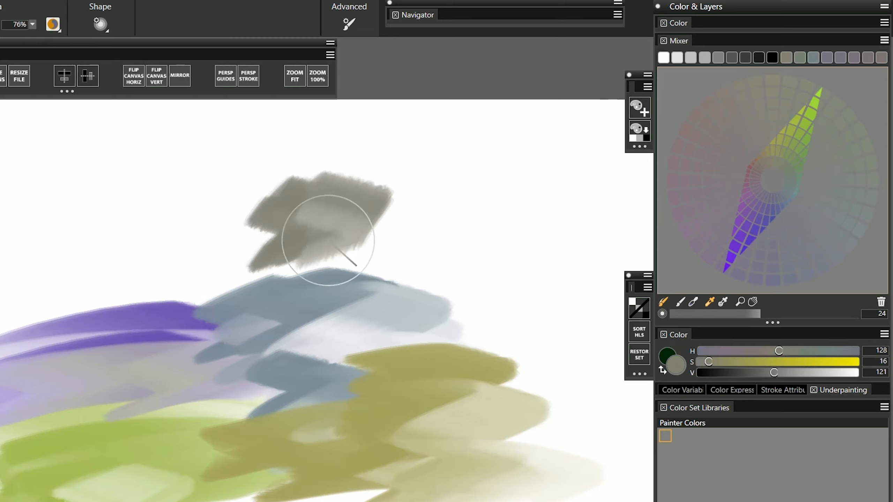
{"action": "left_click", "coordinate": [813, 58]}
{"action": "mouse_move", "coordinate": [450, 197]}
{"action": "left_mouse_down"}
{"action": "mouse_move", "coordinate": [422, 247]}
{"action": "mouse_move", "coordinate": [443, 225]}
{"action": "left_mouse_up"}
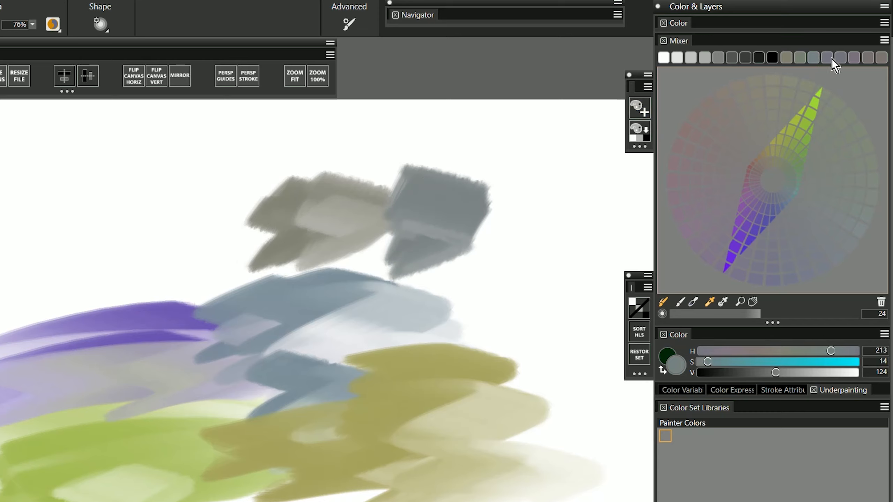
{"action": "left_click", "coordinate": [854, 57]}
{"action": "mouse_move", "coordinate": [524, 187]}
{"action": "left_mouse_down"}
{"action": "mouse_move", "coordinate": [515, 249]}
{"action": "mouse_move", "coordinate": [549, 275]}
{"action": "left_mouse_up"}
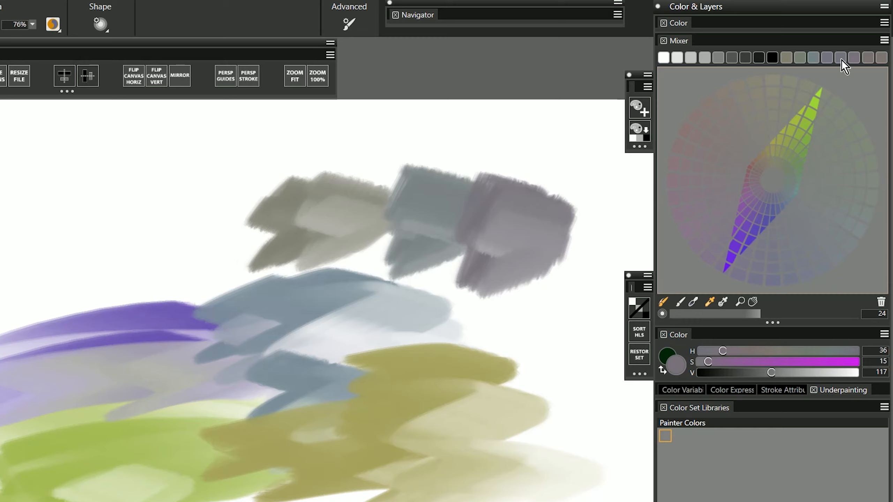
Magnify the center of the masked mixer wheel and restore the YURMBY AR HSL mixer pad.
{"action": "left_click", "coordinate": [740, 302]}
{"action": "left_click", "coordinate": [777, 174]}
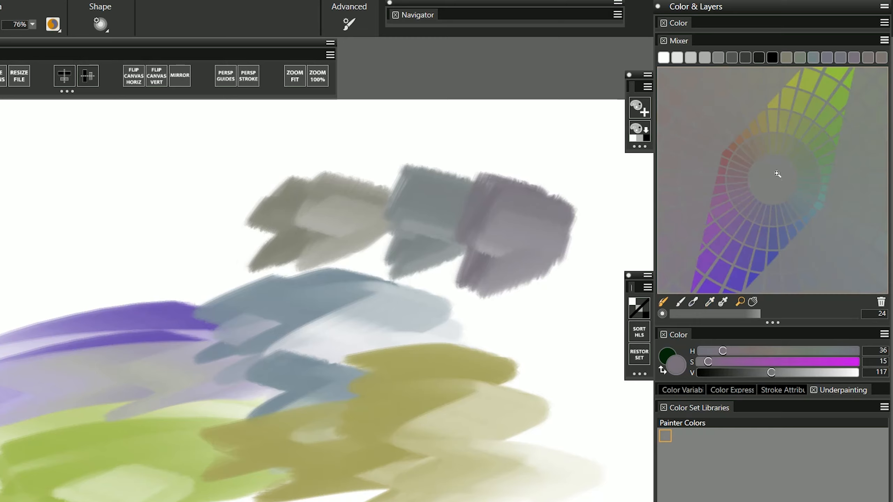
{"action": "left_click", "coordinate": [778, 182]}
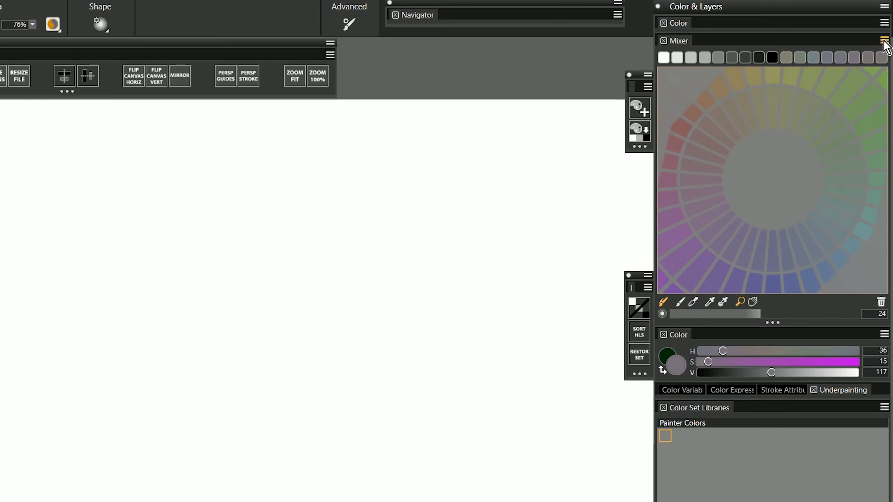
{"action": "left_click", "coordinate": [884, 40]}
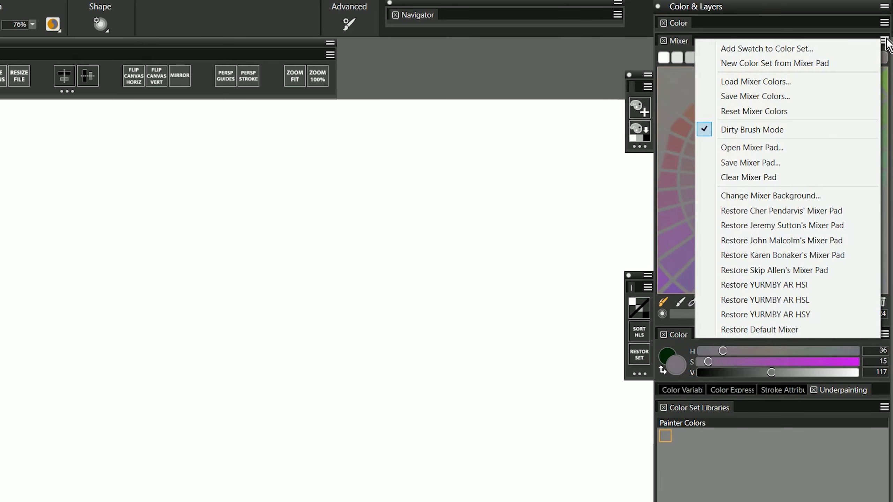
{"action": "left_click", "coordinate": [809, 303]}
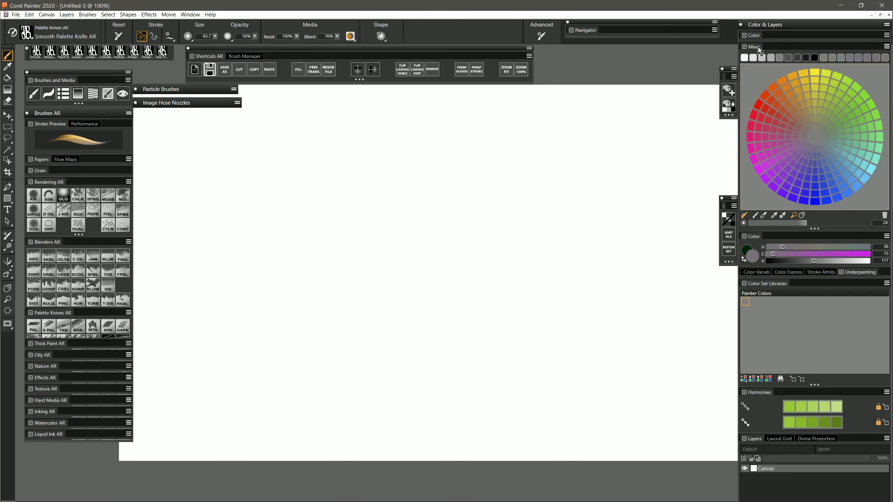
Collapse the Mixer, Color Set Libraries and Harmonies, and expand the Color wheel.
{"action": "left_click", "coordinate": [762, 47]}
{"action": "left_click", "coordinate": [759, 37]}
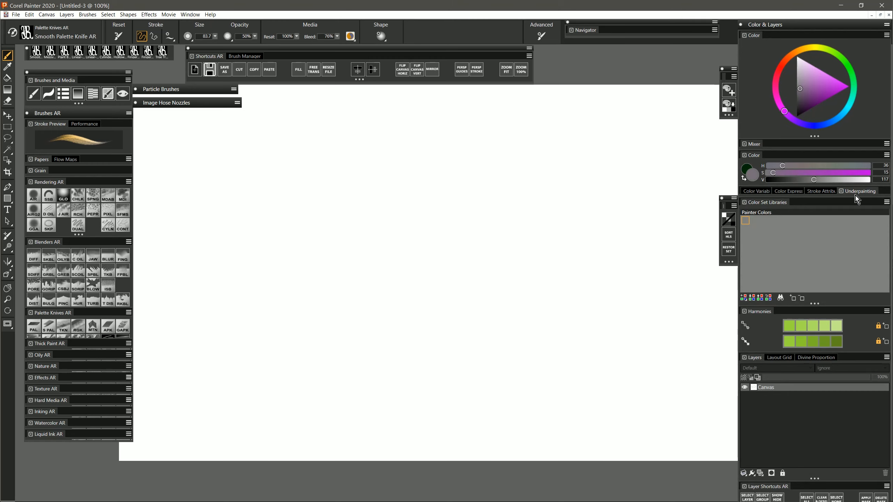
{"action": "left_click", "coordinate": [763, 214]}
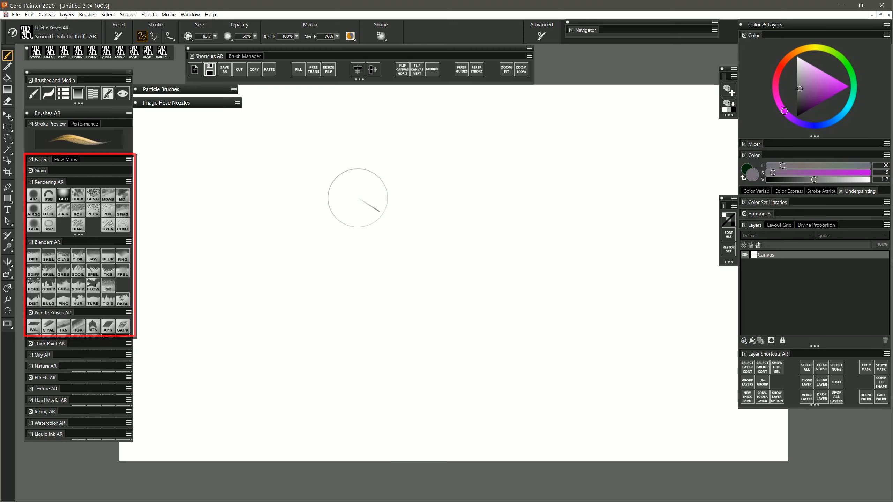
Expand Papers and compare its texture options with those of Flow Maps, ending on Papers.
{"action": "left_click", "coordinate": [42, 160]}
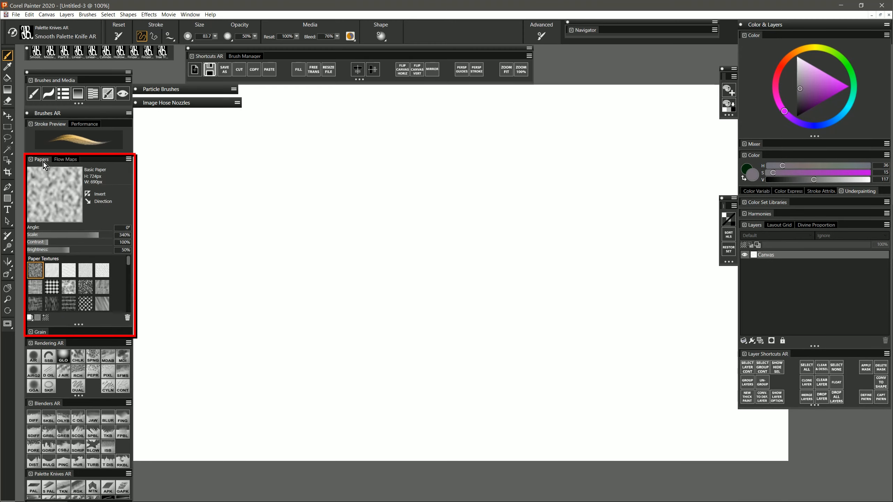
{"action": "left_click", "coordinate": [70, 161]}
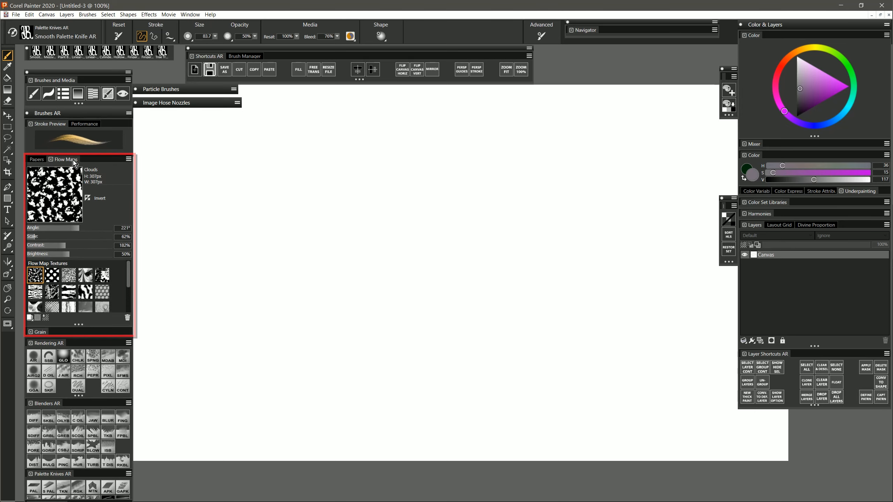
{"action": "left_click", "coordinate": [41, 160]}
{"action": "left_click", "coordinate": [64, 162]}
{"action": "left_click", "coordinate": [42, 162]}
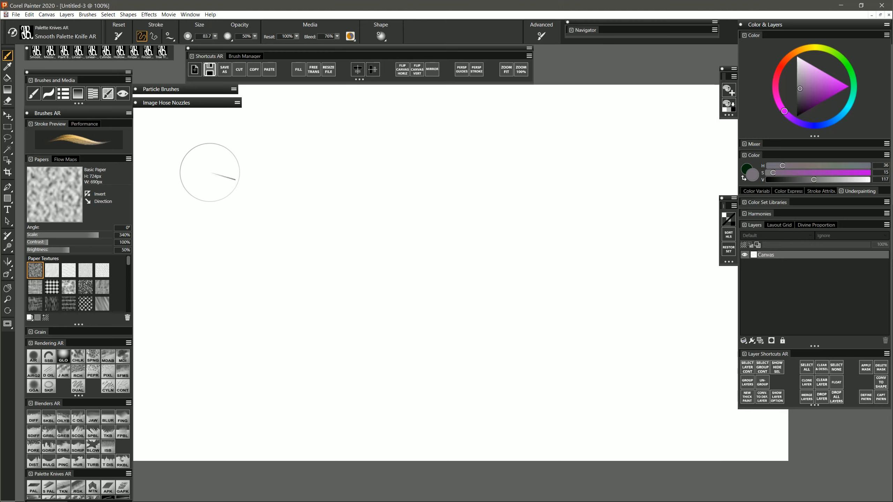
Paint black Glazing Chalk hatching with Basic Paper and a second band below it with the Fine Dots paper.
{"action": "left_click", "coordinate": [78, 356]}
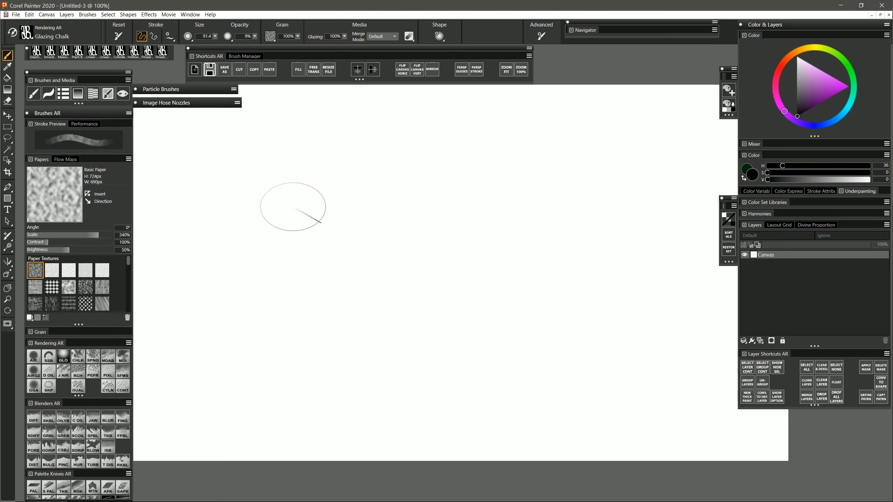
{"action": "mouse_move", "coordinate": [225, 246]}
{"action": "left_mouse_down"}
{"action": "mouse_move", "coordinate": [297, 175]}
{"action": "mouse_move", "coordinate": [332, 166]}
{"action": "mouse_move", "coordinate": [423, 190]}
{"action": "mouse_move", "coordinate": [421, 228]}
{"action": "mouse_move", "coordinate": [486, 237]}
{"action": "mouse_move", "coordinate": [594, 199]}
{"action": "left_mouse_up"}
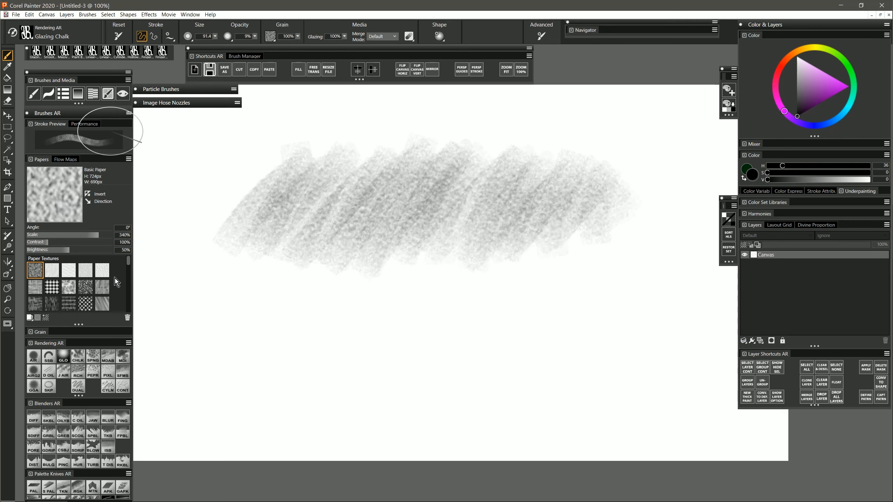
{"action": "left_click", "coordinate": [87, 305]}
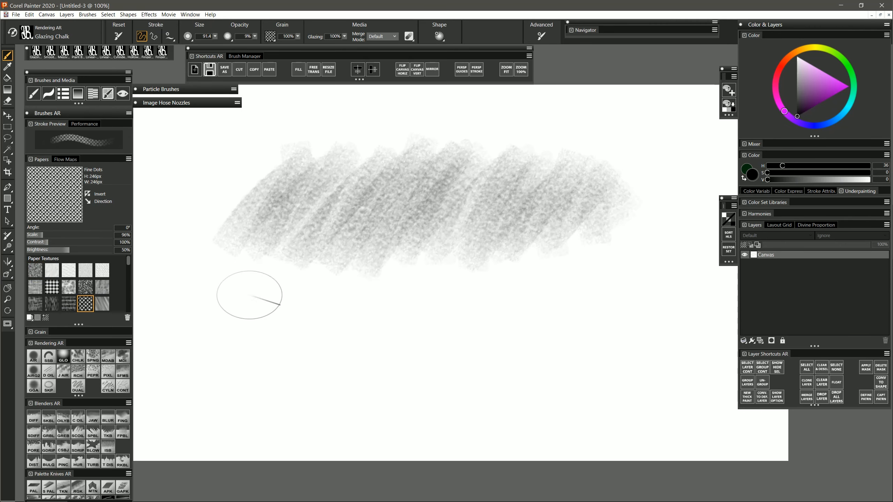
{"action": "mouse_move", "coordinate": [242, 297]}
{"action": "left_mouse_down"}
{"action": "mouse_move", "coordinate": [241, 321]}
{"action": "mouse_move", "coordinate": [309, 345]}
{"action": "mouse_move", "coordinate": [448, 341]}
{"action": "mouse_move", "coordinate": [558, 300]}
{"action": "mouse_move", "coordinate": [614, 303]}
{"action": "mouse_move", "coordinate": [637, 324]}
{"action": "left_mouse_up"}
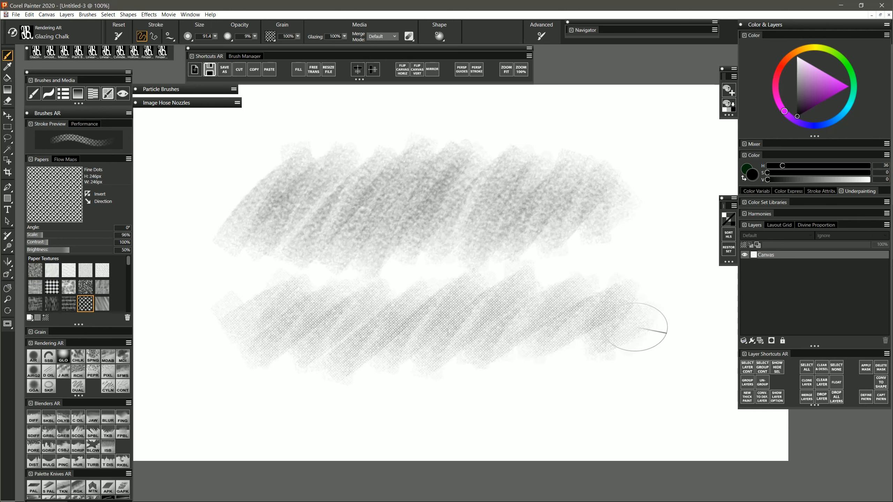
Review the Glazing Chalk's grain and paper options, and collapse Papers.
{"action": "left_click", "coordinate": [270, 36]}
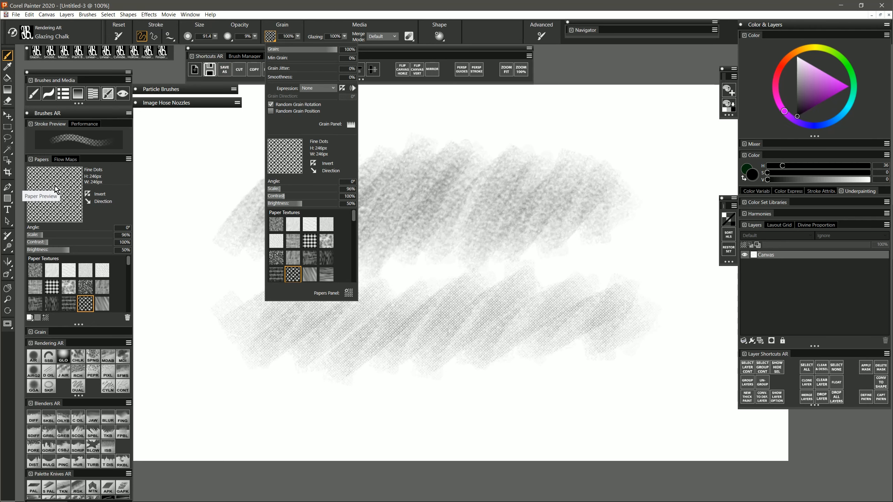
{"action": "double_click", "coordinate": [105, 159]}
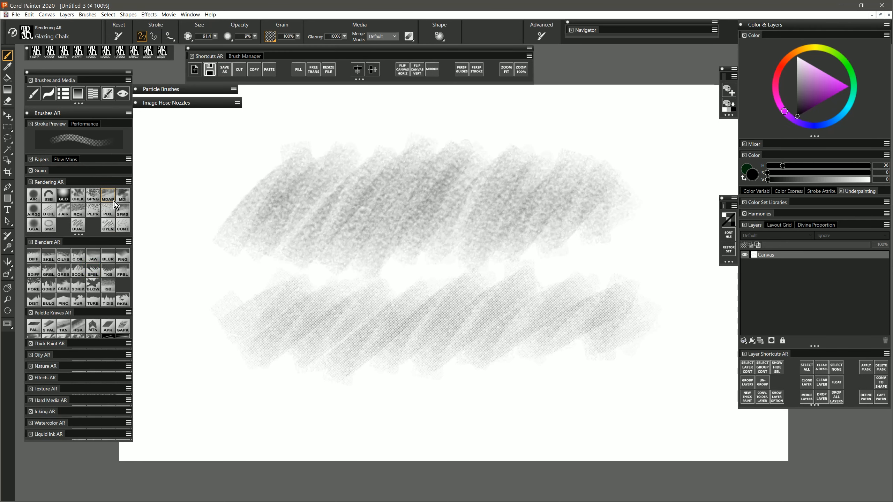
Choose the Noisy Flowmap Fringe AR watercolor brush and clear the chalk strokes from the canvas.
{"action": "left_click", "coordinate": [54, 427]}
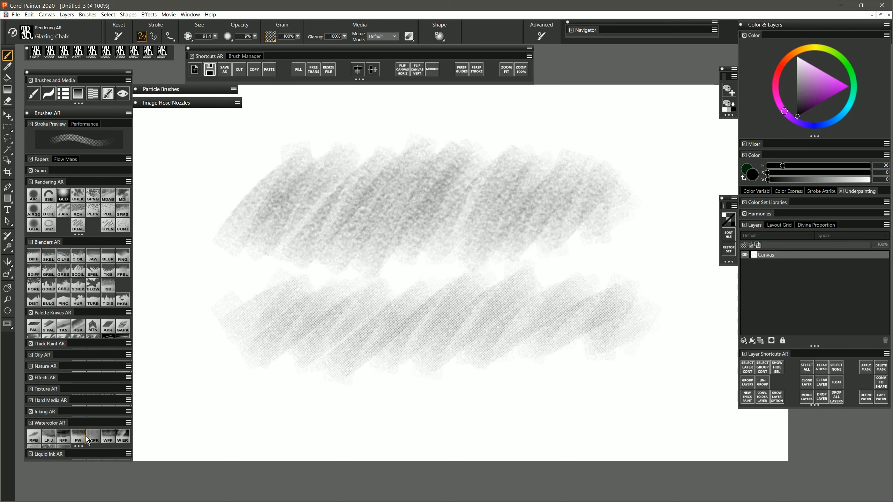
{"action": "left_click", "coordinate": [65, 434]}
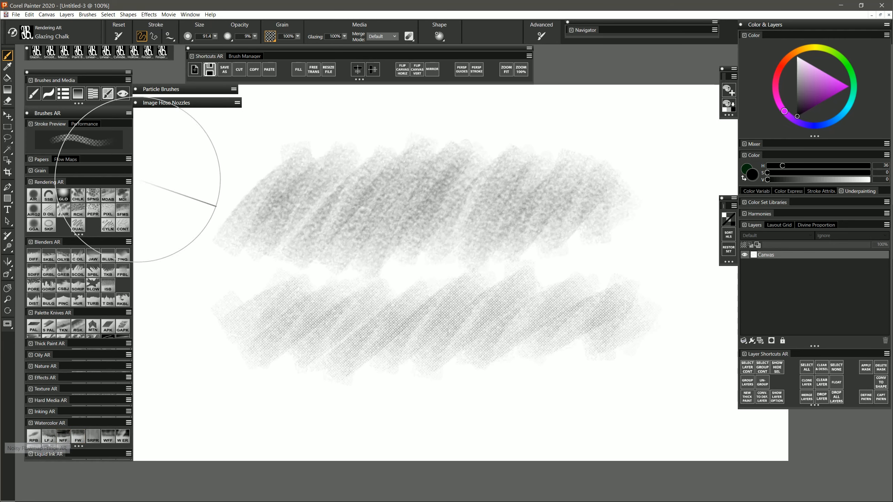
{"action": "key", "text": "Delete"}
Expand Flow Maps and examine the watercolor brush's own flow map settings.
{"action": "double_click", "coordinate": [65, 160]}
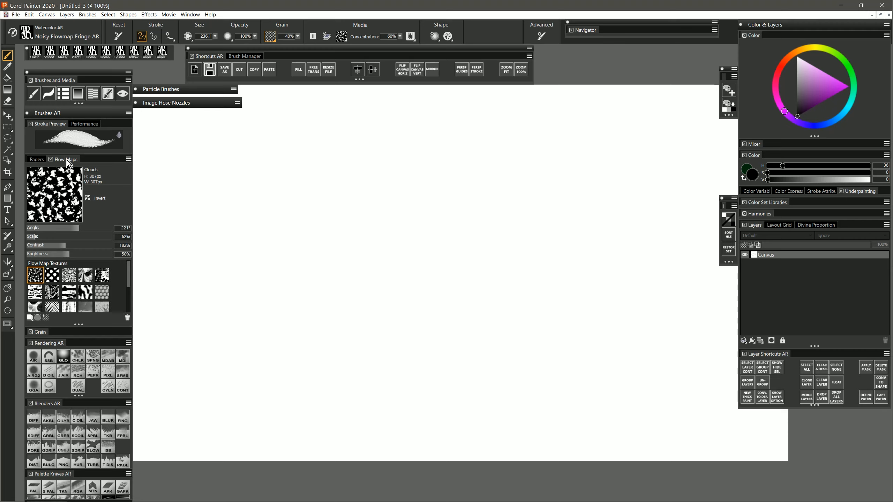
{"action": "left_click", "coordinate": [344, 37]}
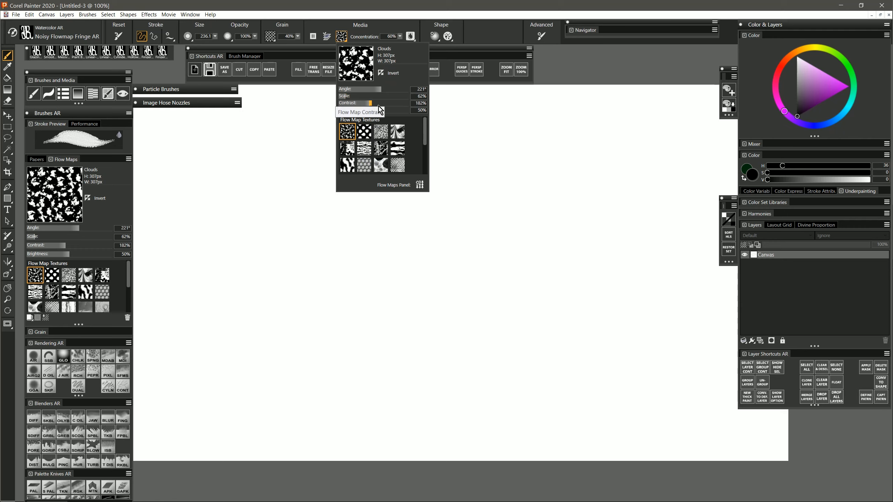
{"action": "left_click", "coordinate": [342, 36]}
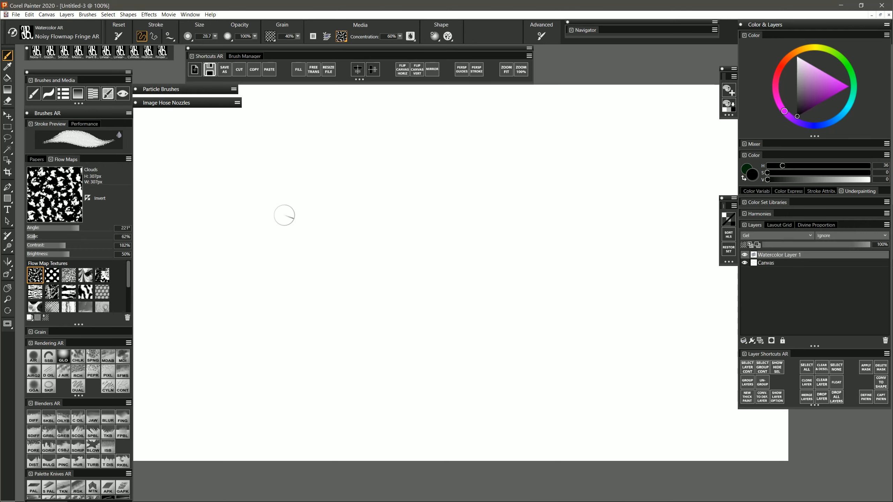
Paint a black watercolor stroke with the Clouds flow map and another above it with the Fine Dots flow map.
{"action": "mouse_move", "coordinate": [272, 222]}
{"action": "left_mouse_down"}
{"action": "mouse_move", "coordinate": [323, 192]}
{"action": "mouse_move", "coordinate": [354, 233]}
{"action": "mouse_move", "coordinate": [444, 216]}
{"action": "left_mouse_up"}
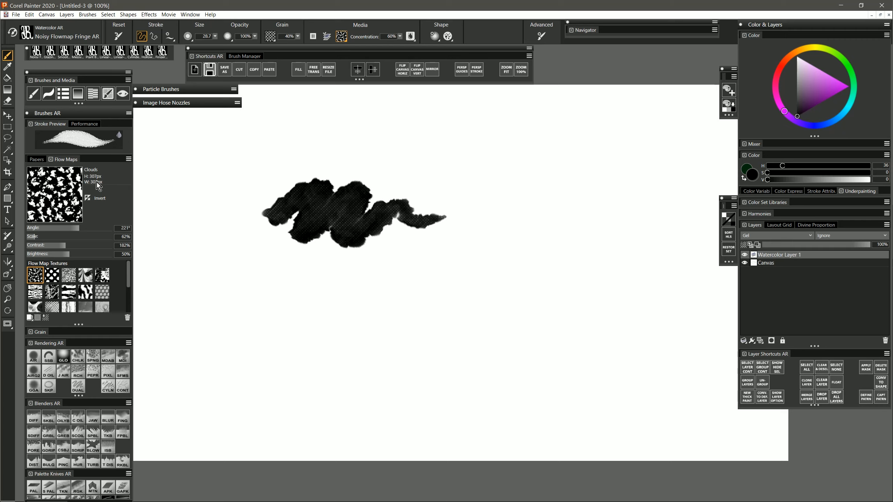
{"action": "left_click", "coordinate": [52, 275]}
{"action": "left_click_drag", "start_coordinate": [324, 163], "coordinate": [472, 174]}
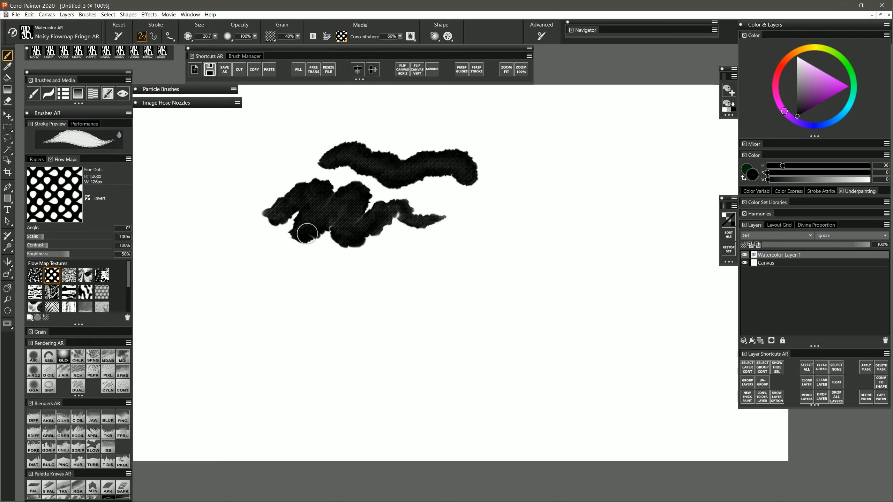
Paint black and purple watercolor strokes with Sandy Pastel Paper, and another purple stroke with Small Dots paper.
{"action": "left_click", "coordinate": [43, 160]}
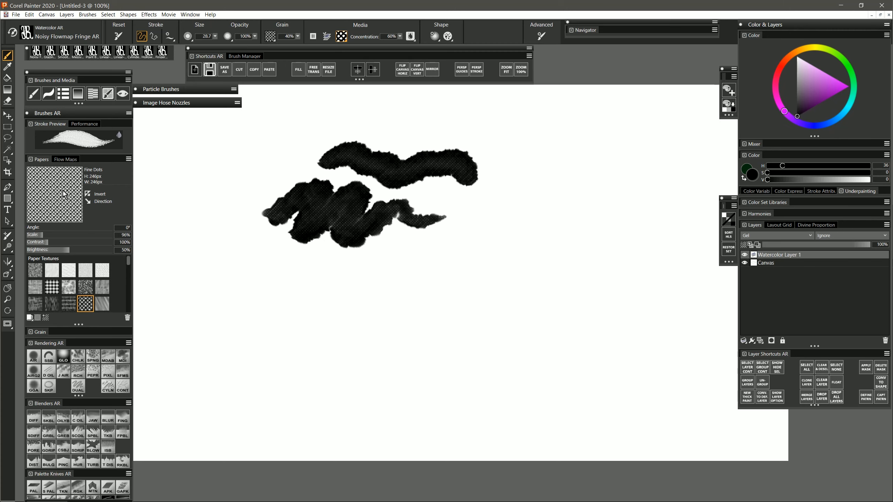
{"action": "left_click", "coordinate": [86, 288]}
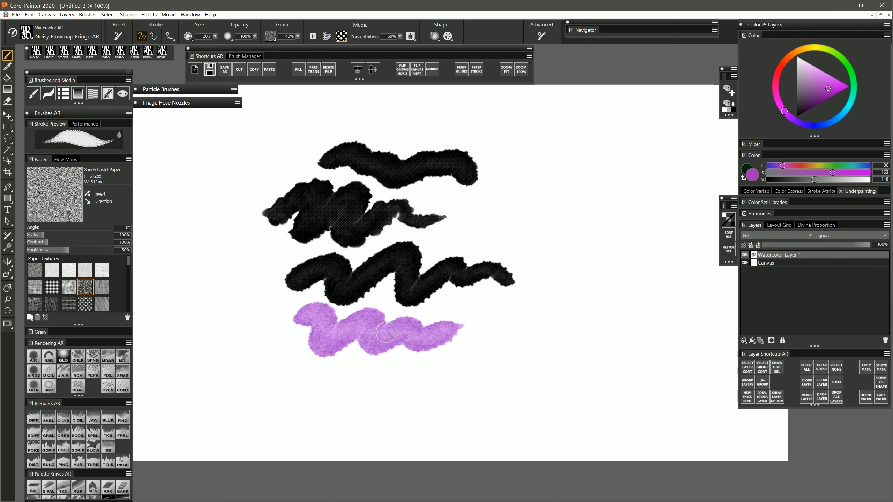
{"action": "left_click", "coordinate": [55, 289]}
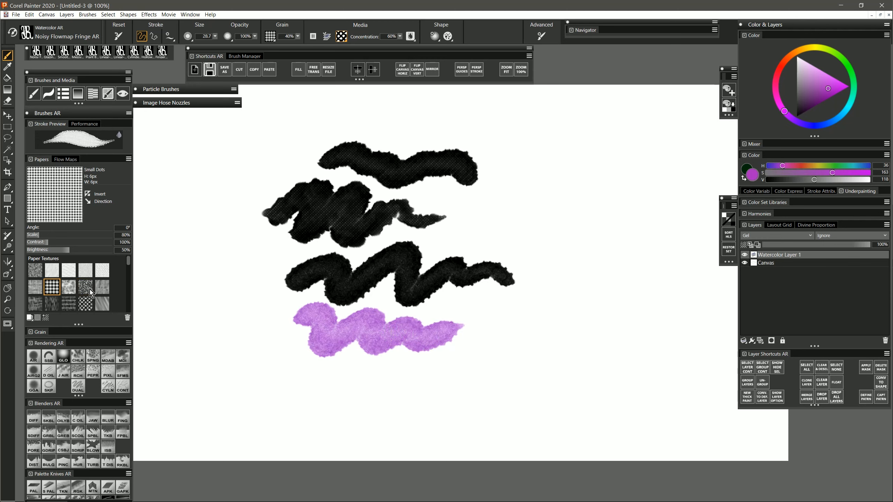
{"action": "mouse_move", "coordinate": [452, 315]}
{"action": "left_mouse_down"}
{"action": "mouse_move", "coordinate": [504, 293]}
{"action": "mouse_move", "coordinate": [603, 319]}
{"action": "left_mouse_up"}
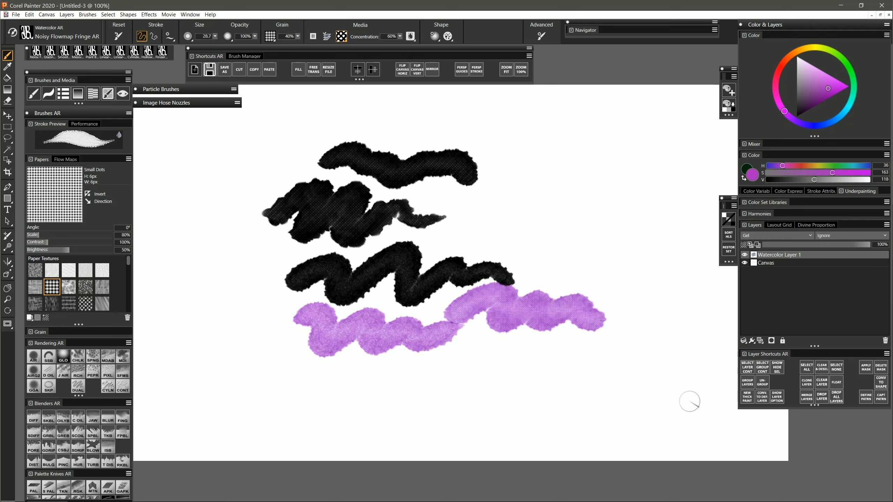